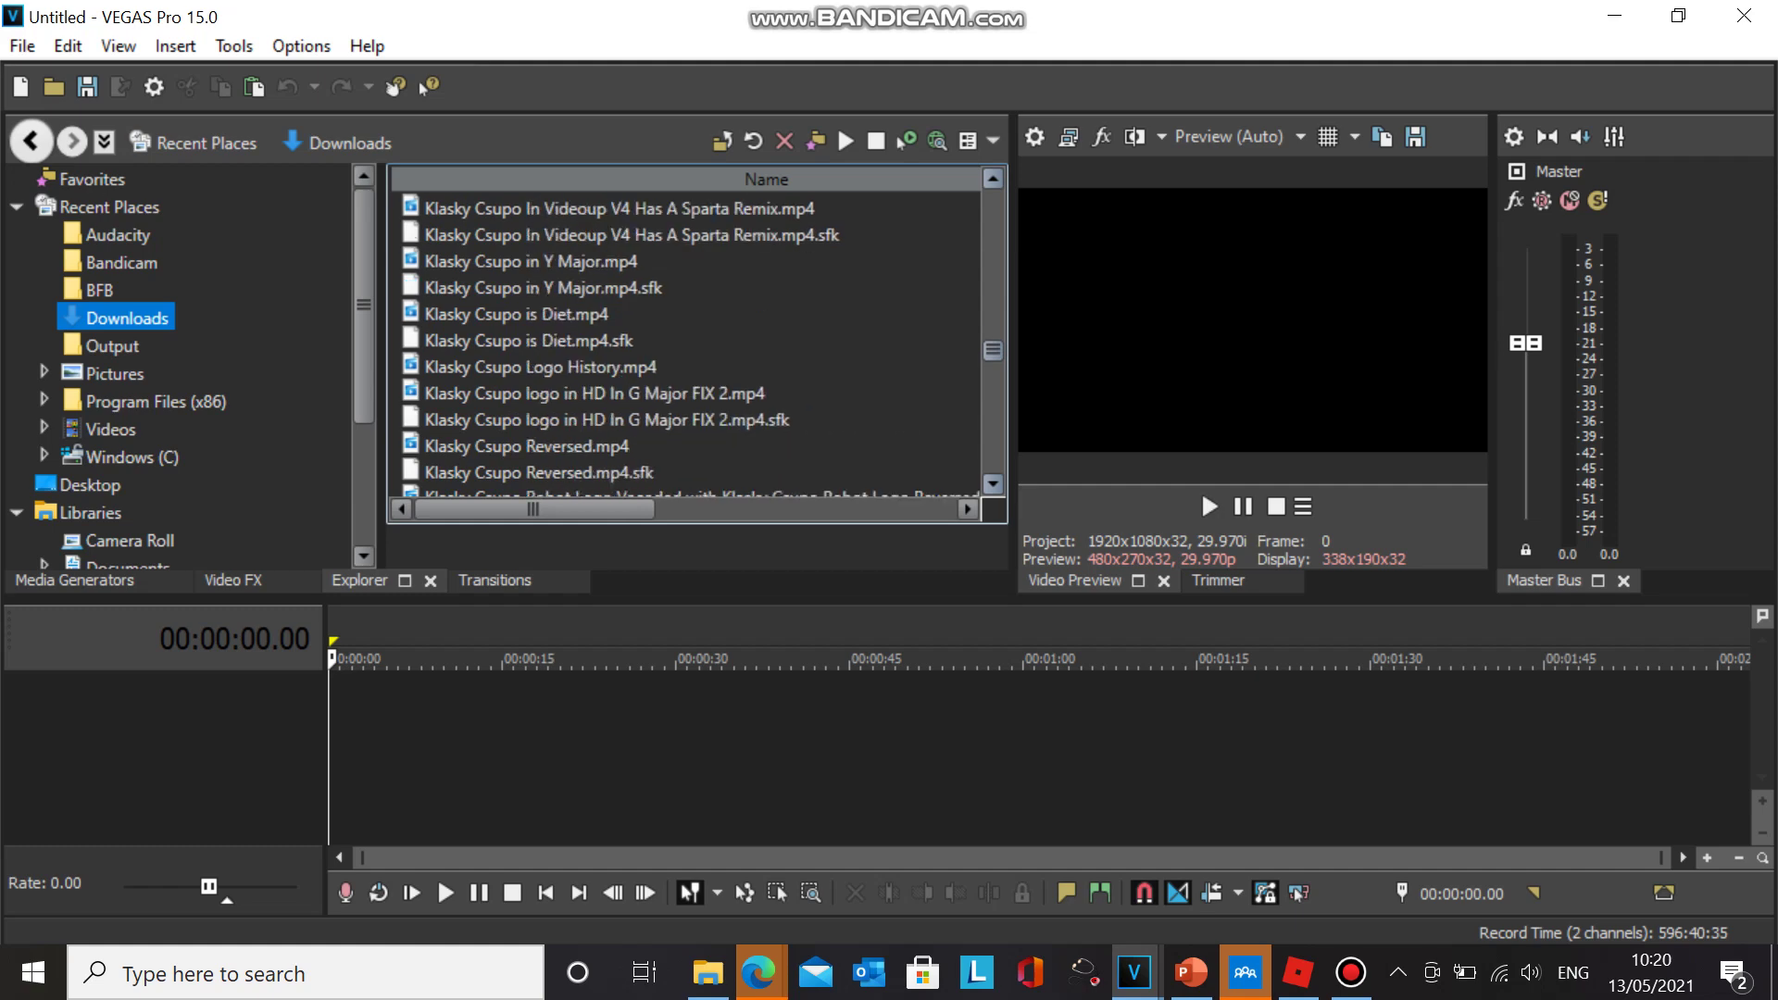
- Add Klasky Csupo Robot Logo.mp4 at the start of the empty timeline and match the project video settings to it
{"action": "left_click", "coordinate": [537, 420]}
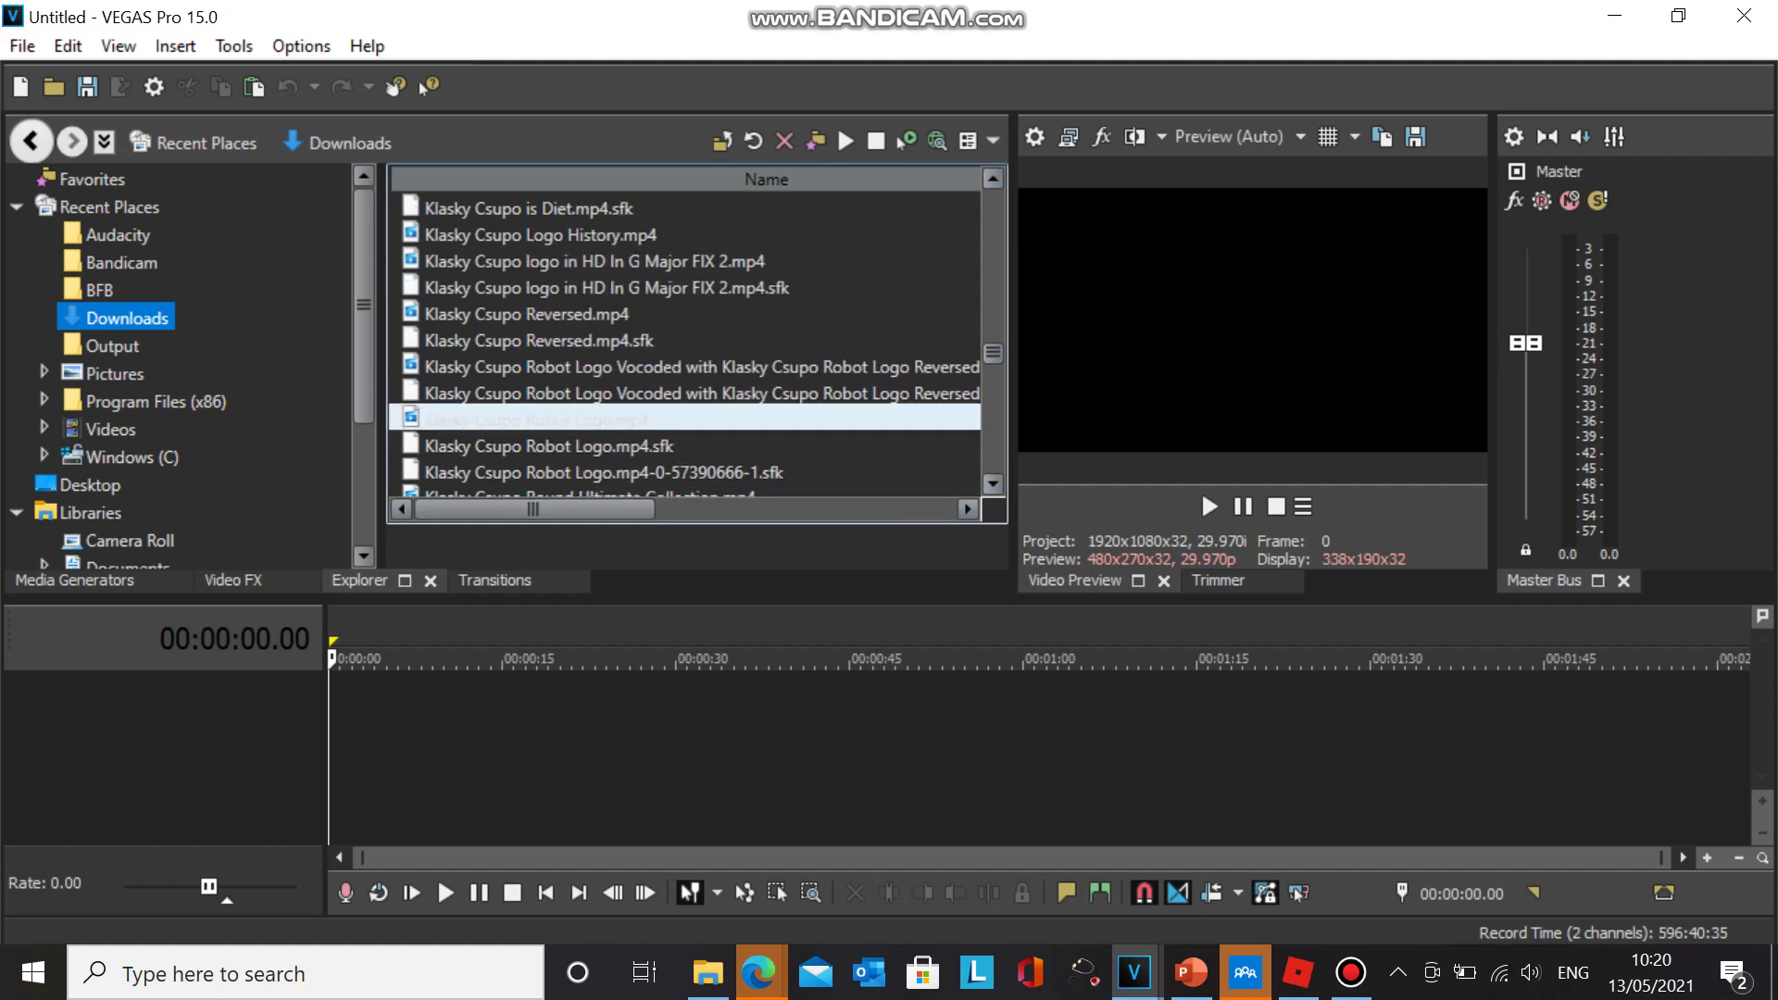
{"action": "left_click_drag", "start_coordinate": [538, 420], "coordinate": [330, 719]}
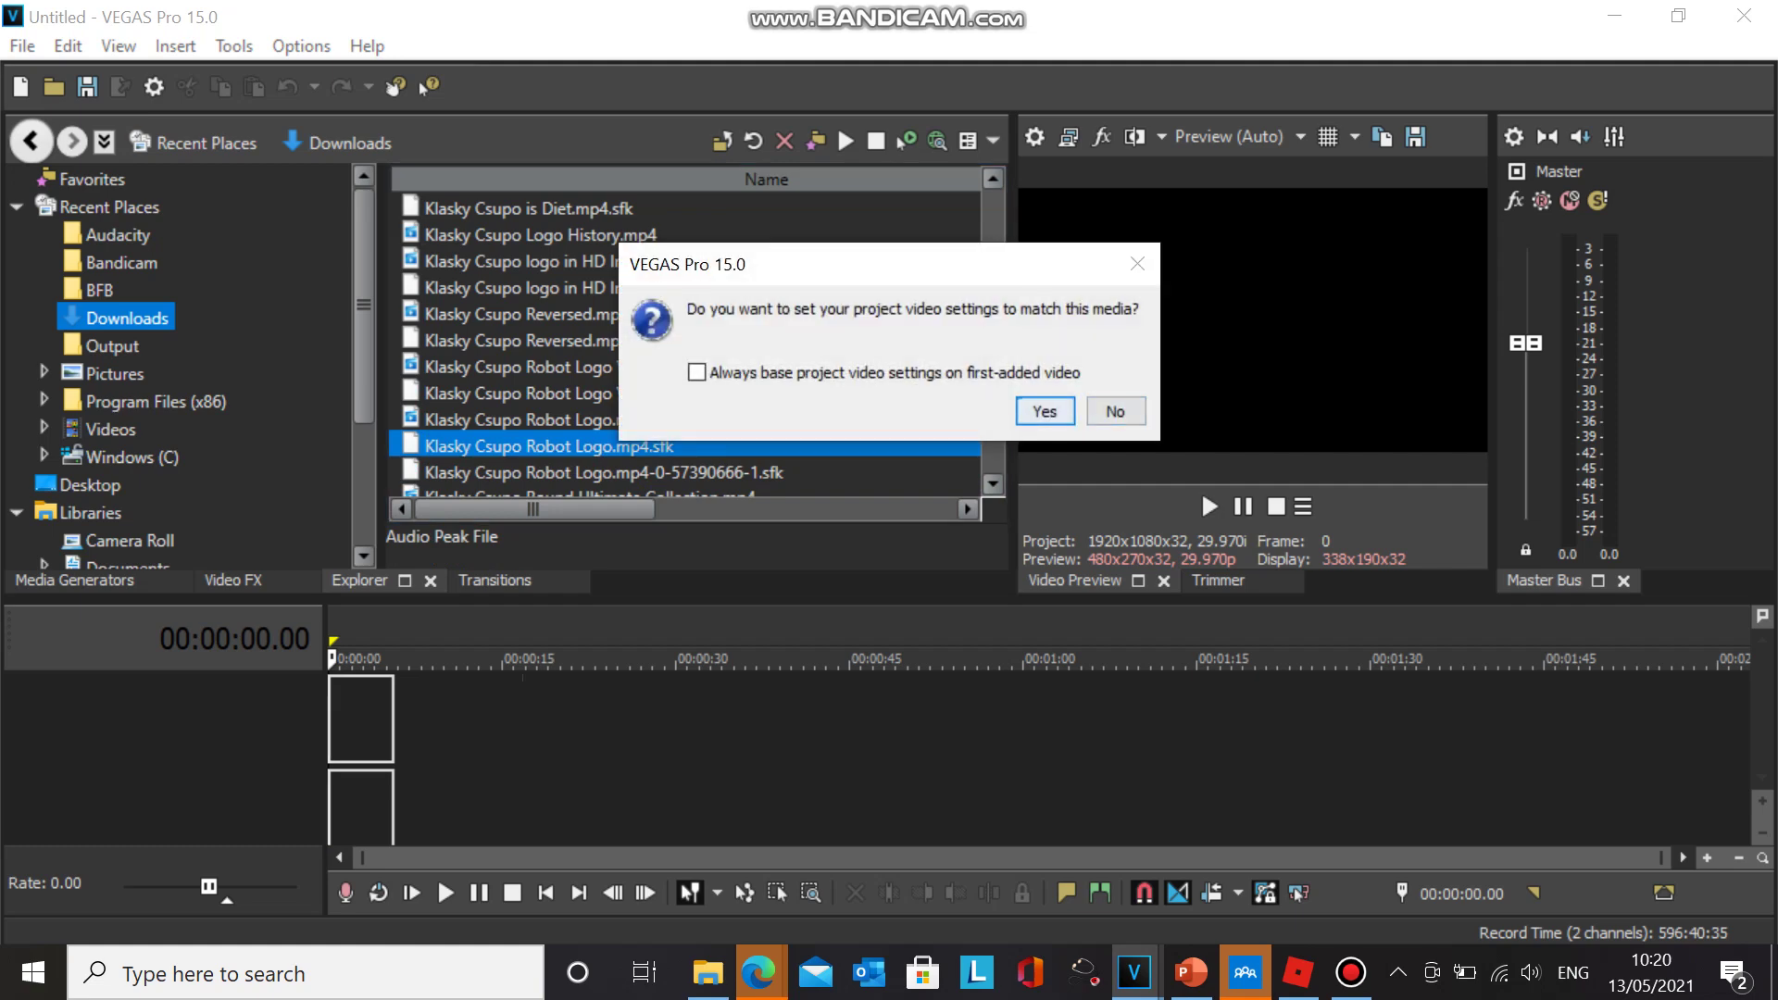
{"action": "left_click", "coordinate": [1044, 411]}
{"action": "scroll", "coordinate": [1038, 754], "scroll_direction": "up", "scroll_amount": 3}
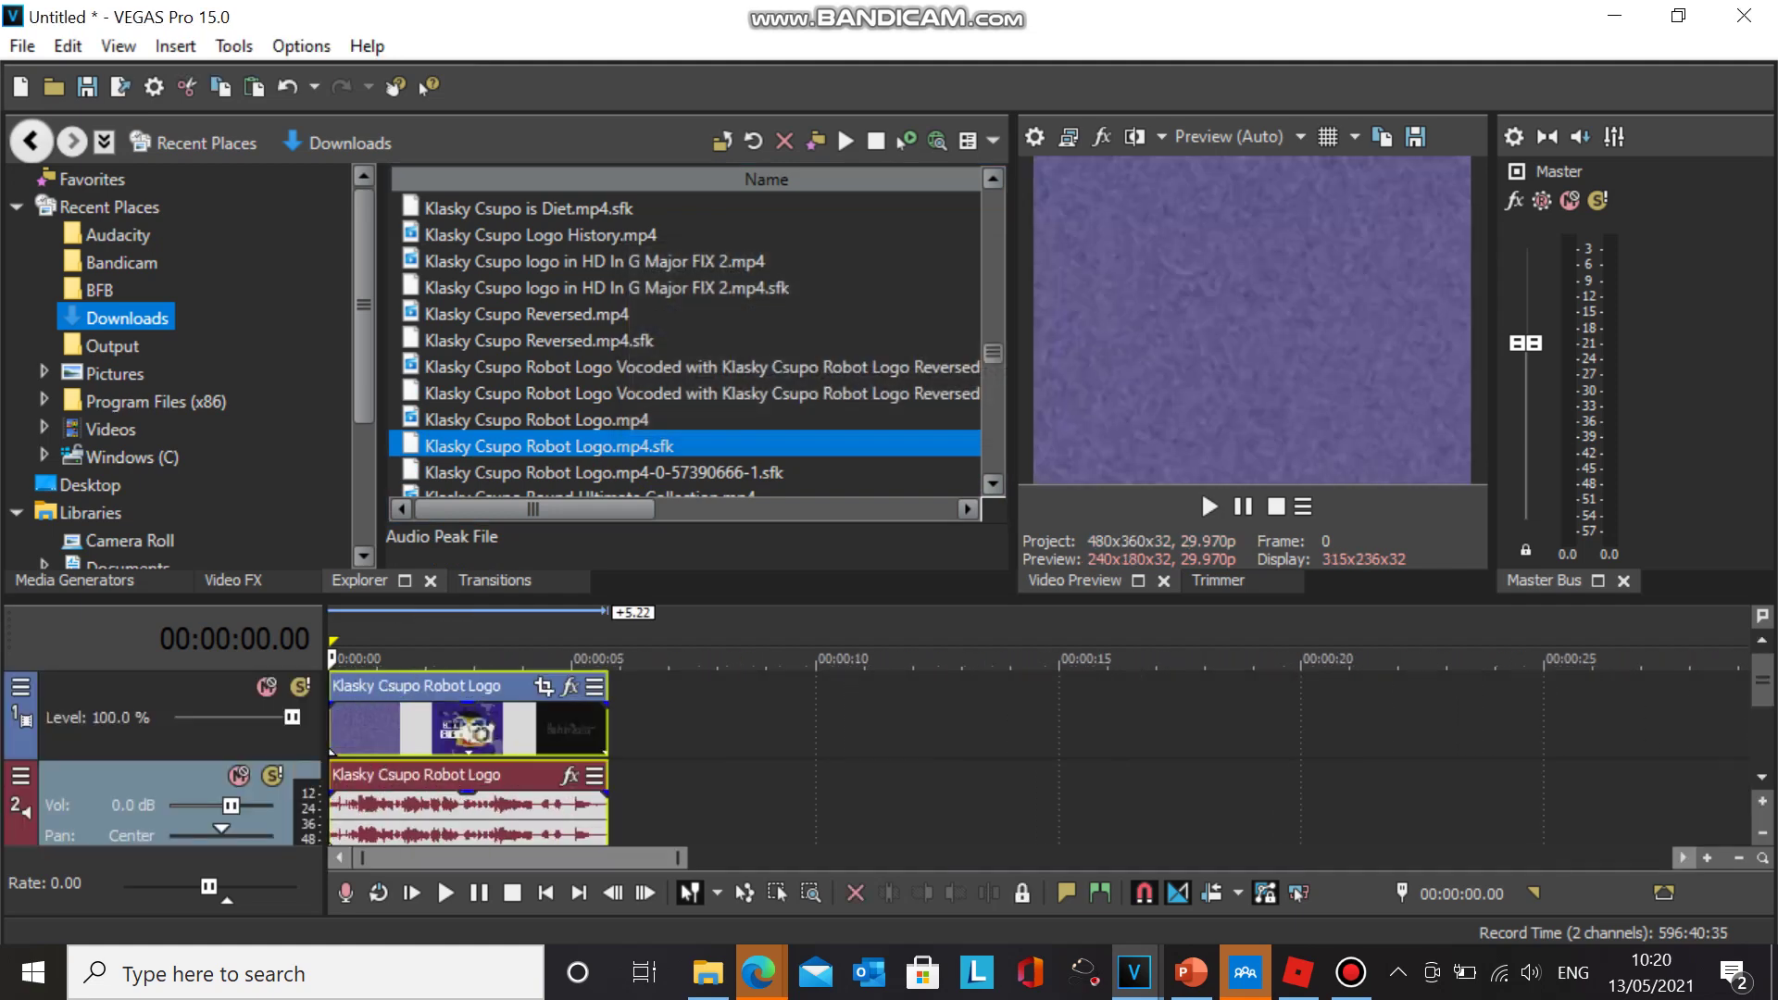
{"action": "scroll", "coordinate": [1038, 755], "scroll_direction": "up", "scroll_amount": 6}
{"action": "scroll", "coordinate": [1038, 755], "scroll_direction": "down", "scroll_amount": 7}
{"action": "scroll", "coordinate": [1038, 755], "scroll_direction": "up", "scroll_amount": 5}
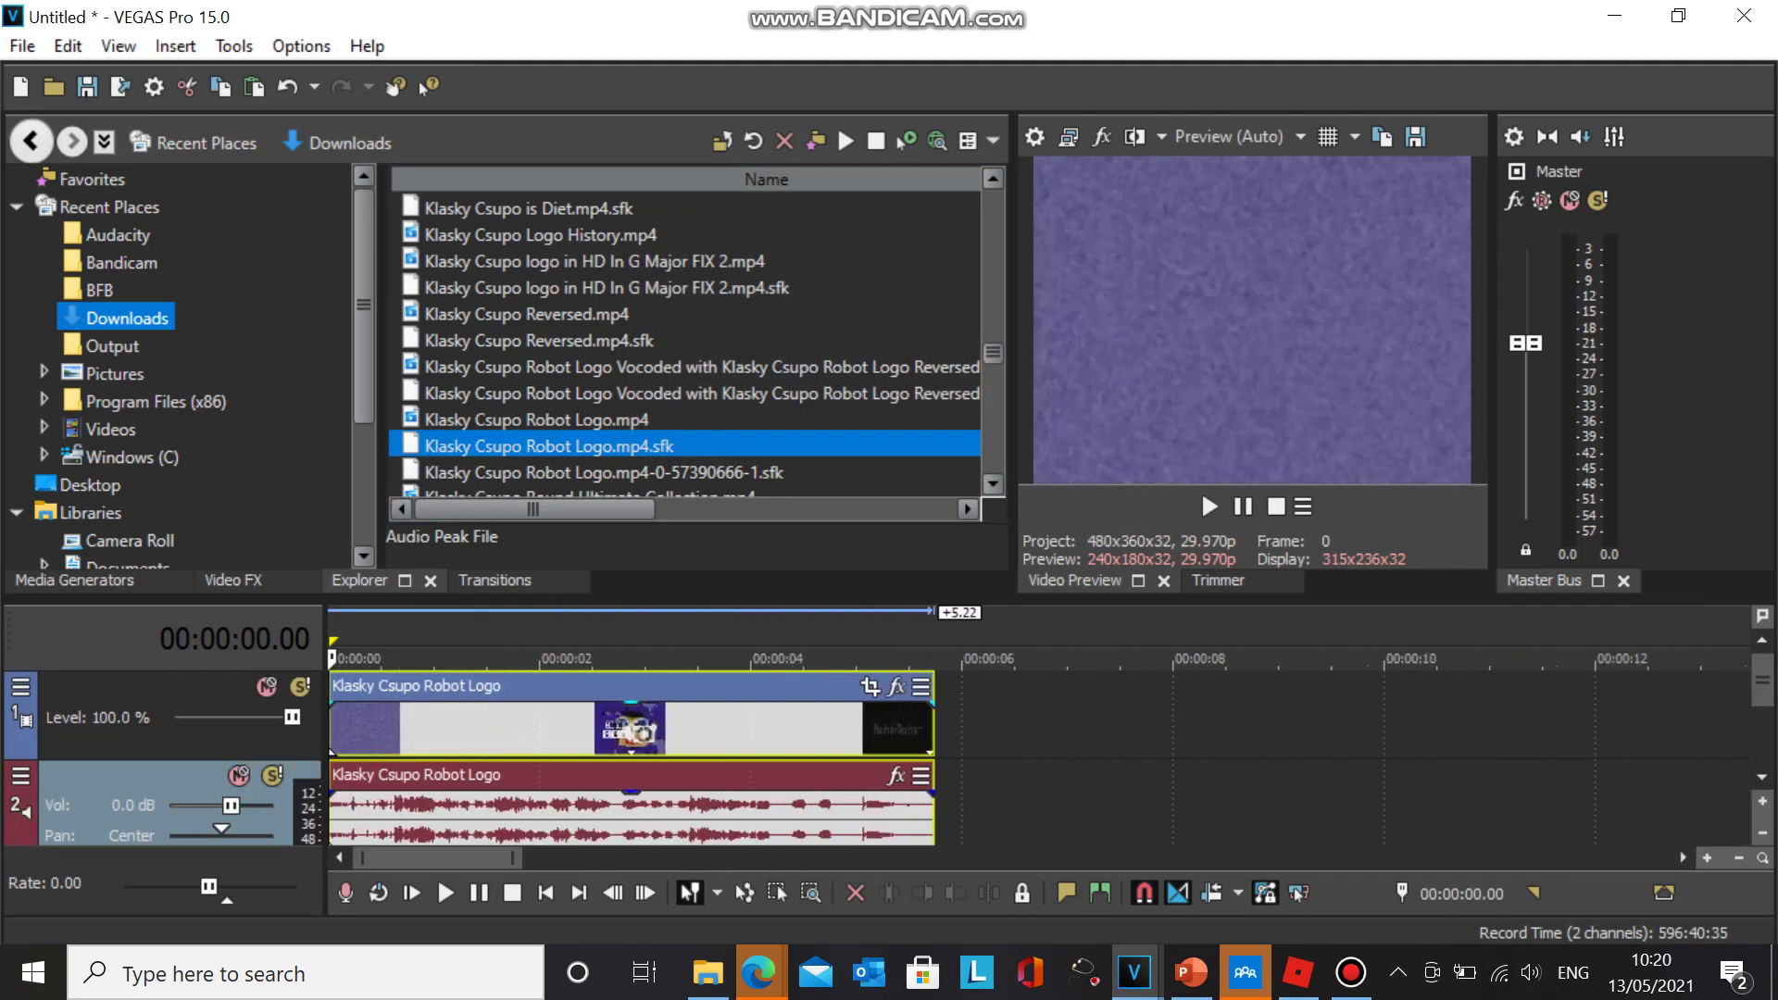
- Apply the Gradient Map video effect with the Crazy Diamond preset to the Klasky Csupo Robot Logo clip
{"action": "key", "text": "alt+8"}
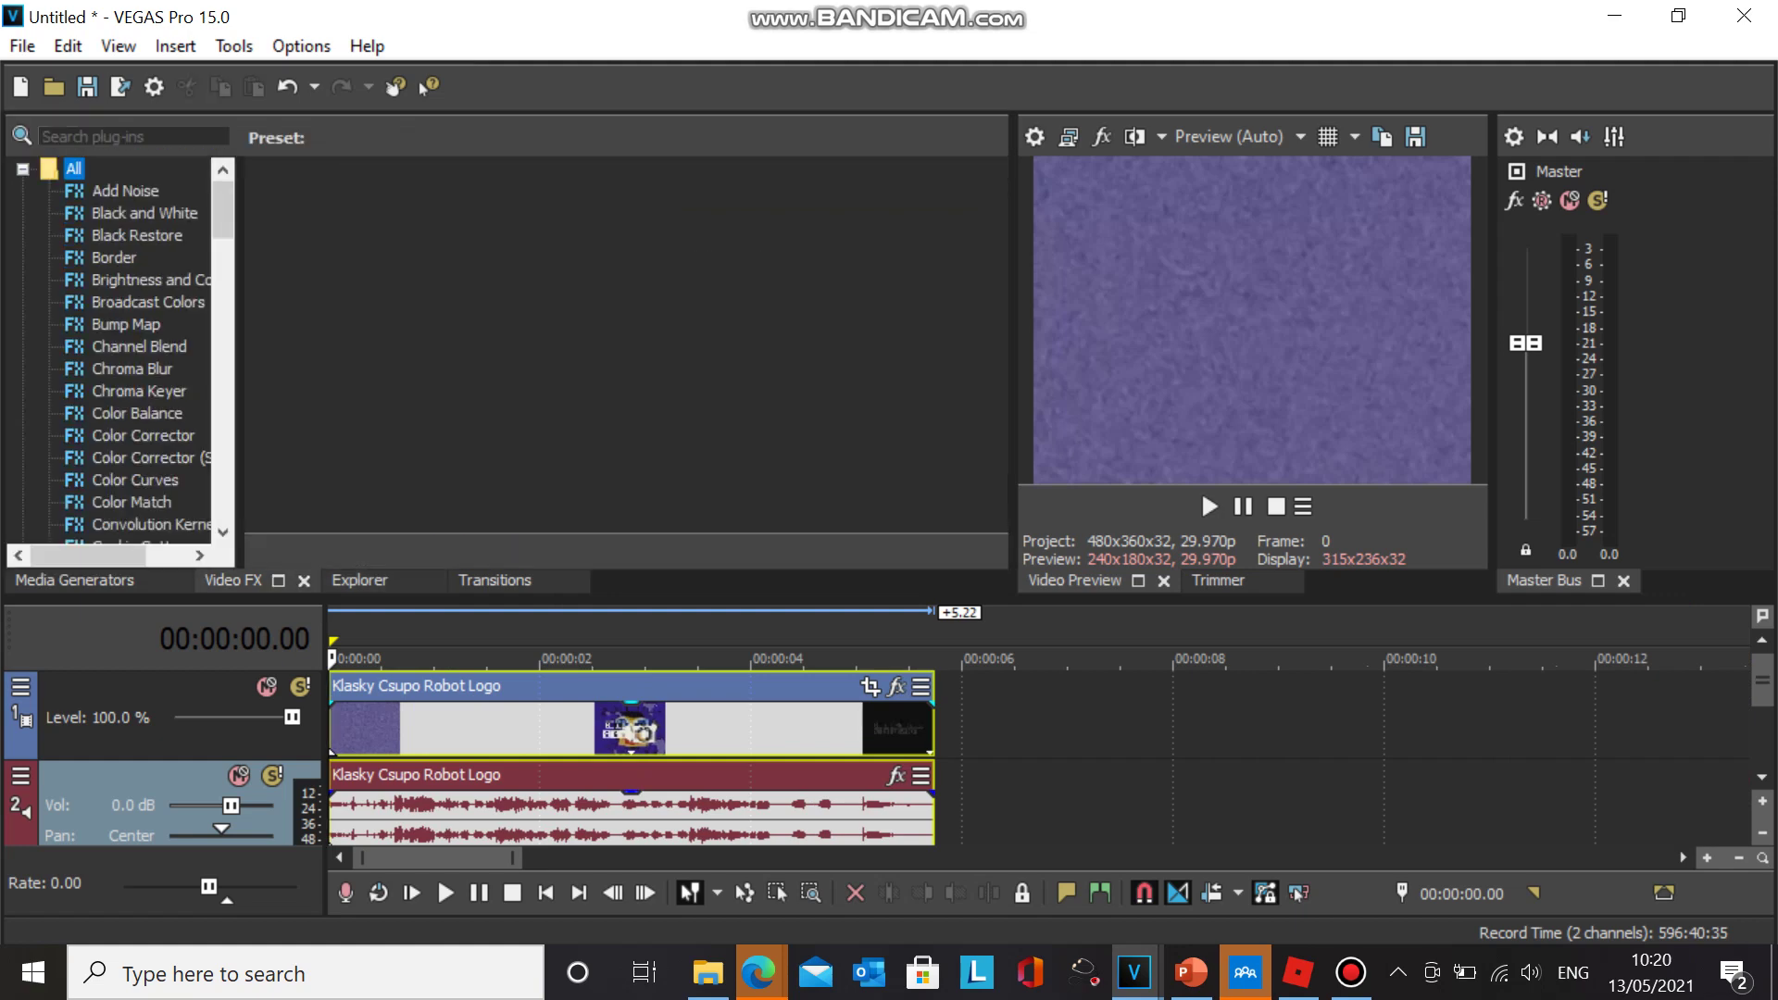
{"action": "scroll", "coordinate": [121, 352], "scroll_direction": "down", "scroll_amount": 10}
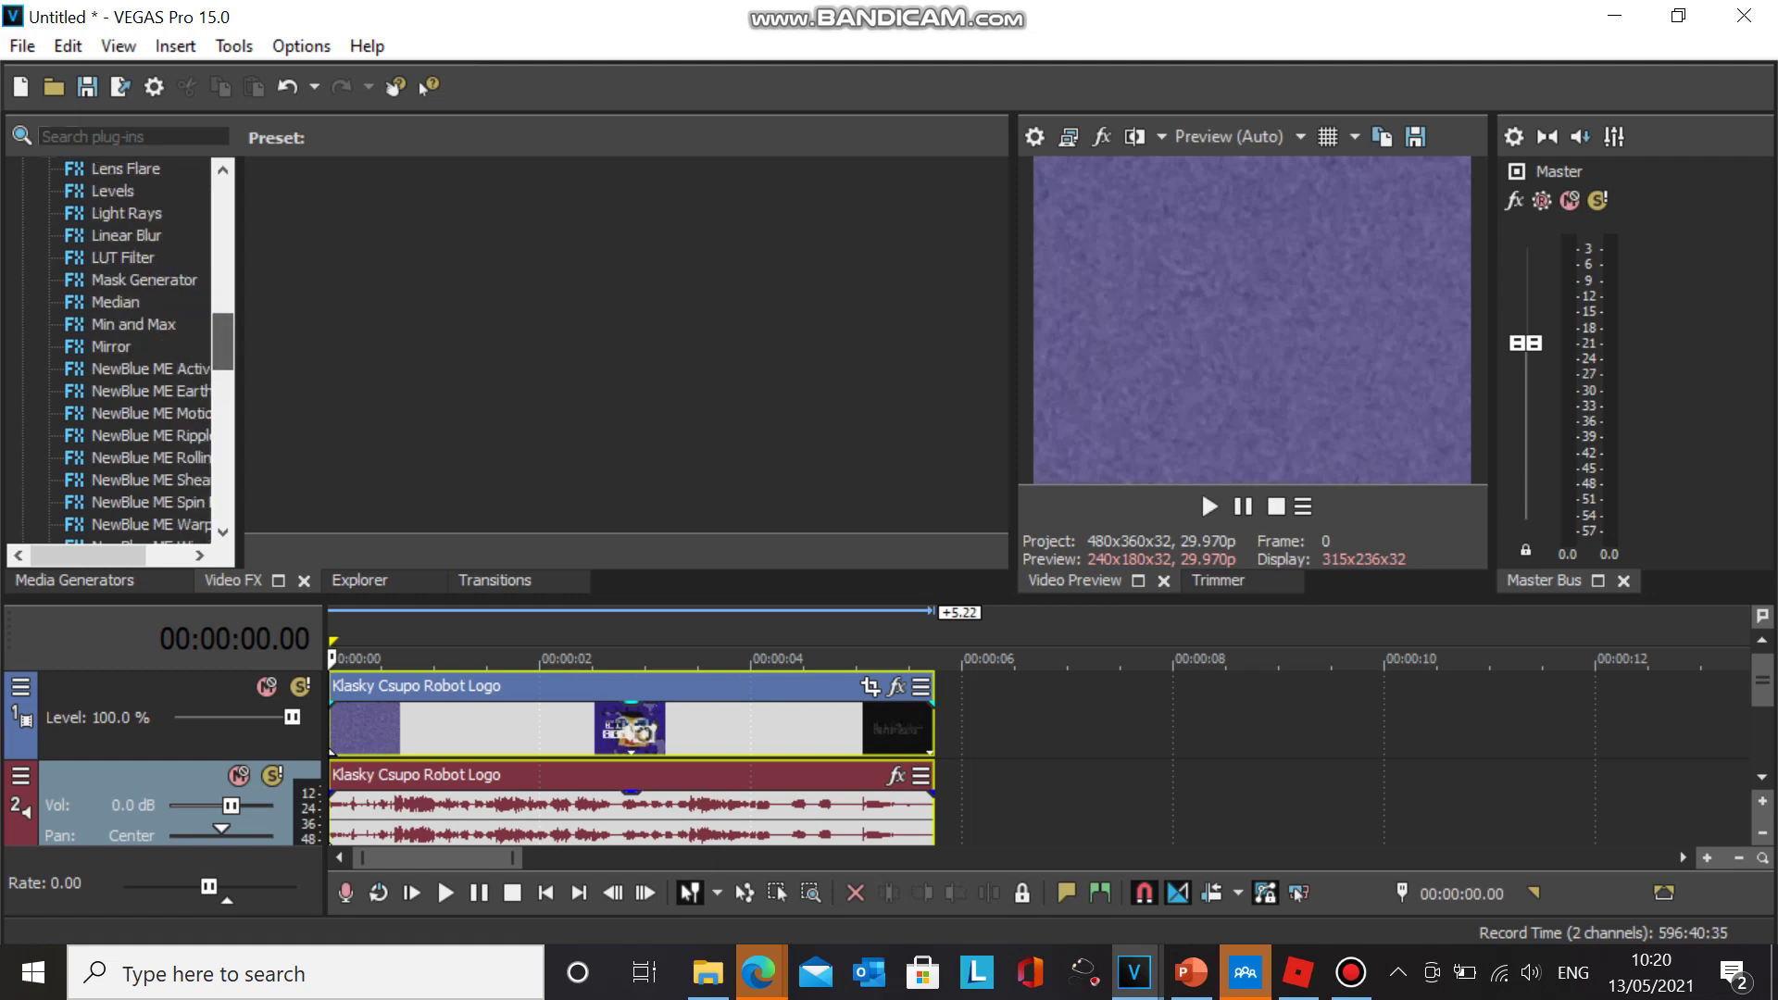
{"action": "left_click_drag", "start_coordinate": [223, 341], "coordinate": [222, 332]}
{"action": "left_click", "coordinate": [127, 302]}
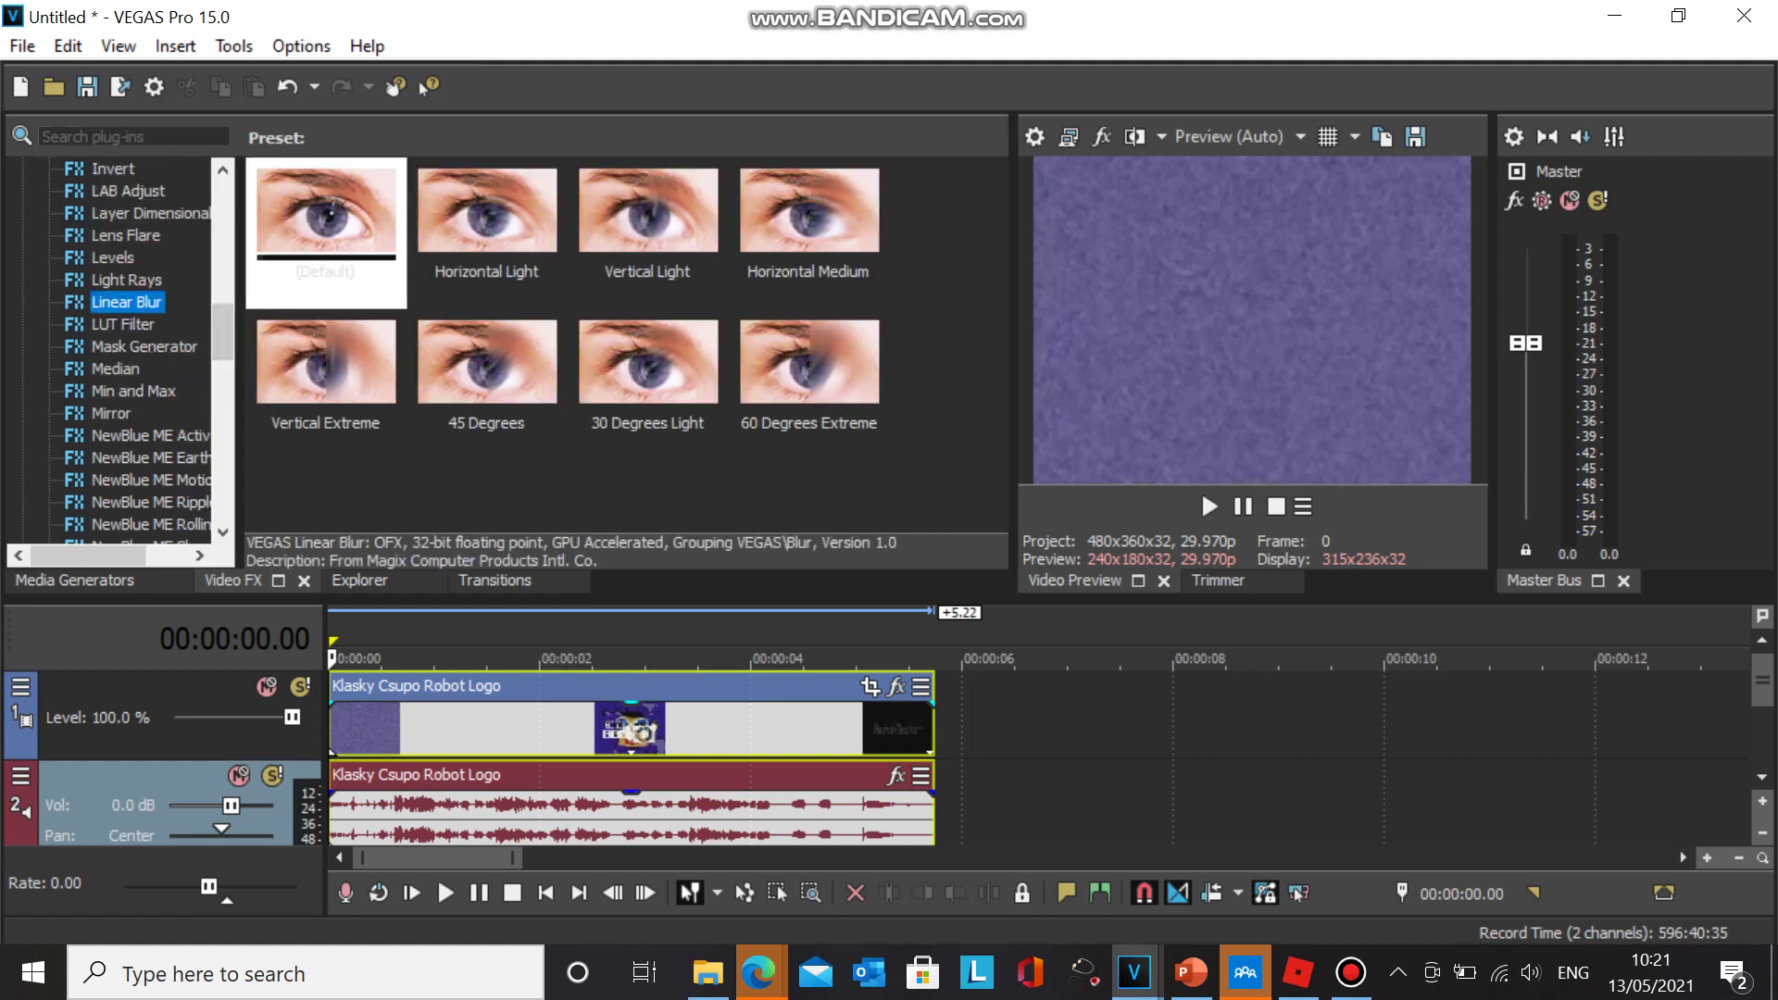
{"action": "scroll", "coordinate": [121, 352], "scroll_direction": "up", "scroll_amount": 2}
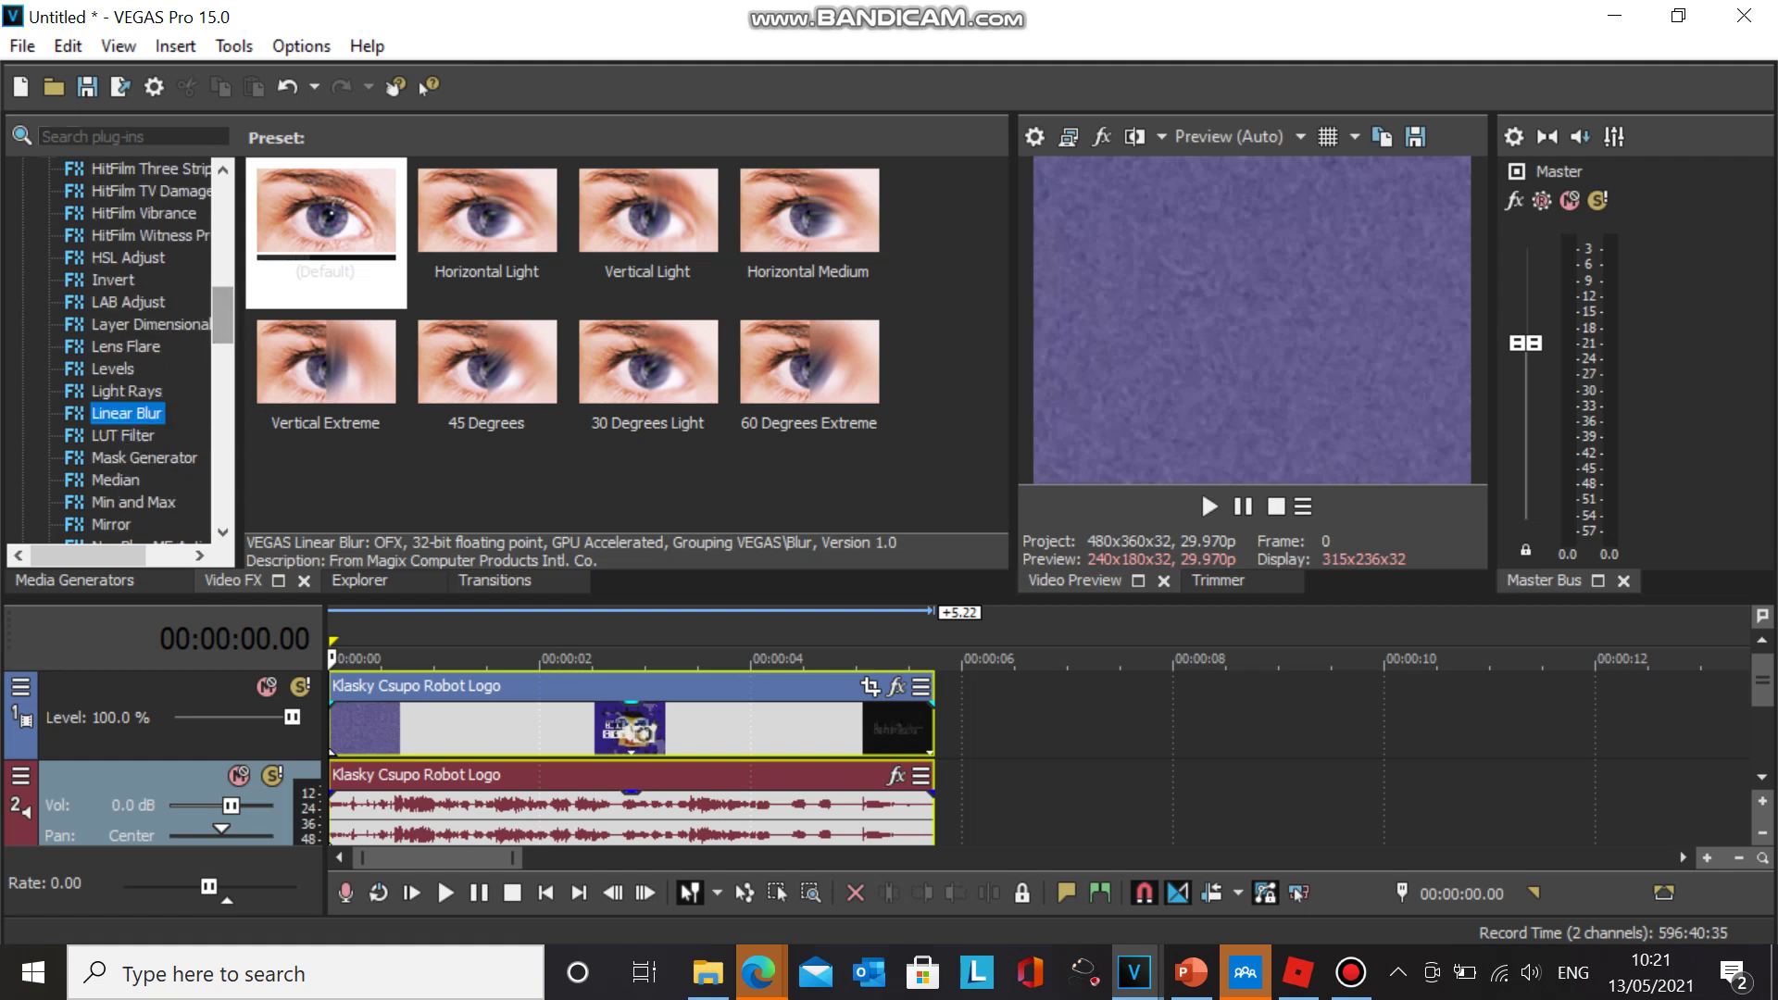
{"action": "scroll", "coordinate": [120, 352], "scroll_direction": "up", "scroll_amount": 3}
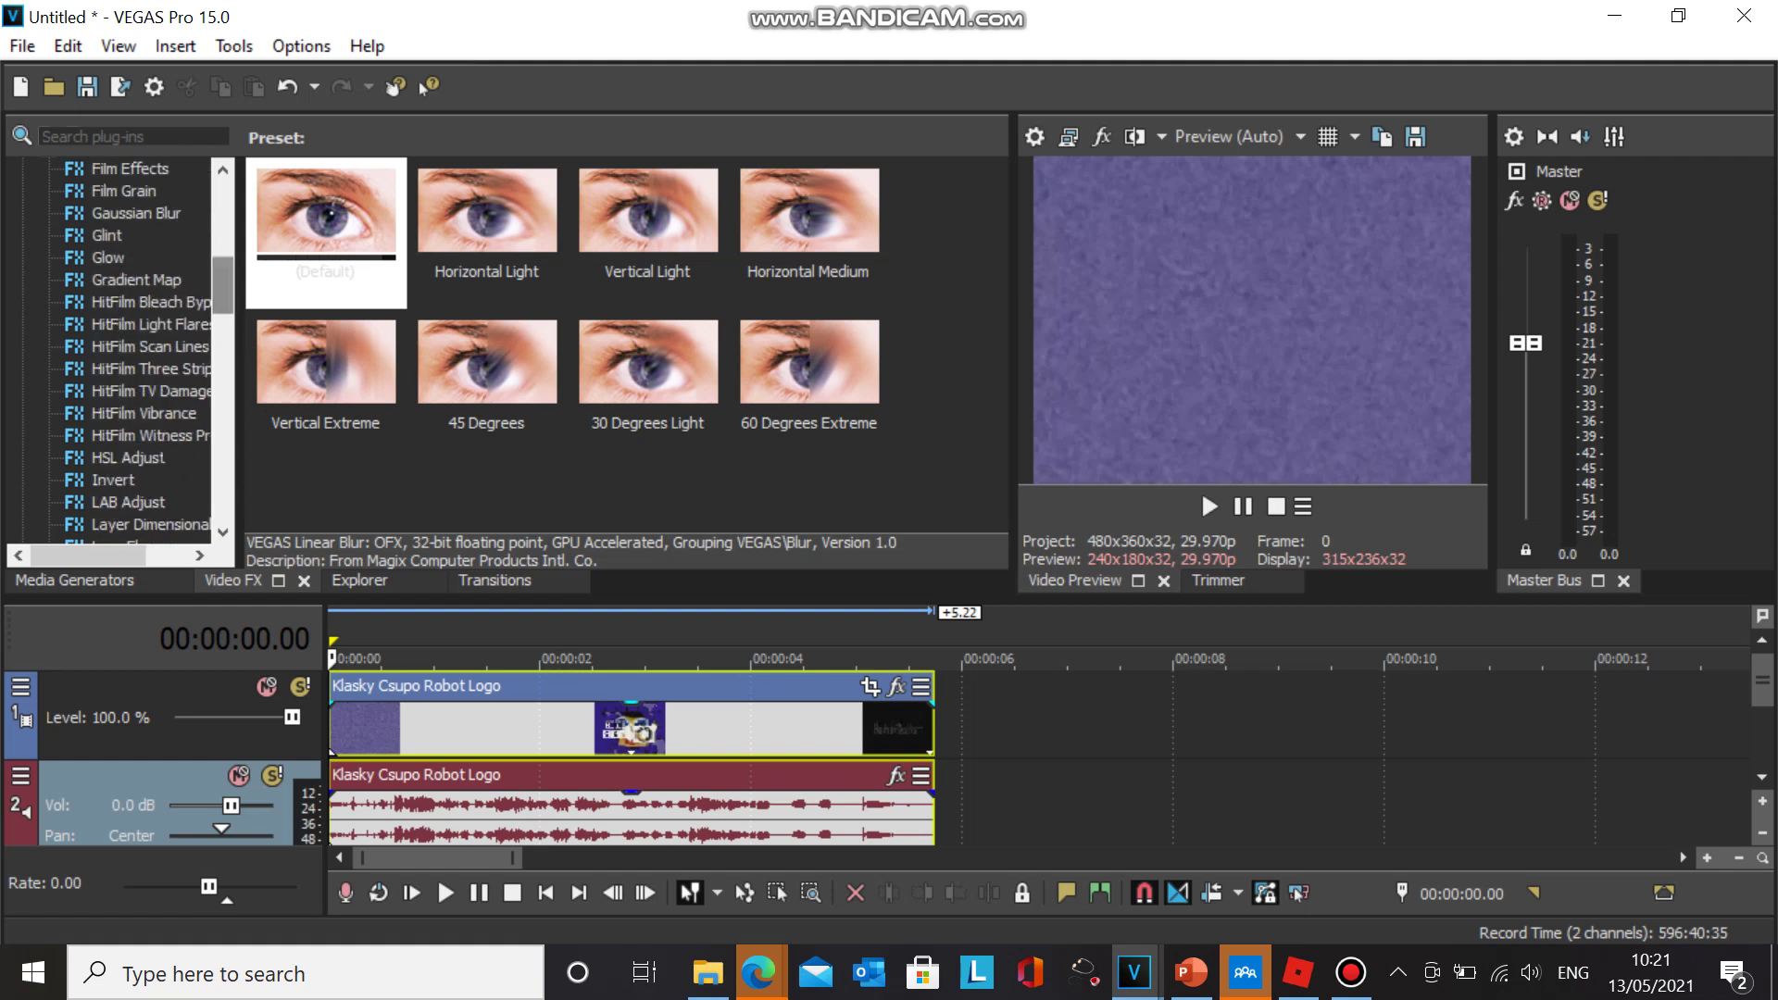
{"action": "left_click", "coordinate": [136, 280]}
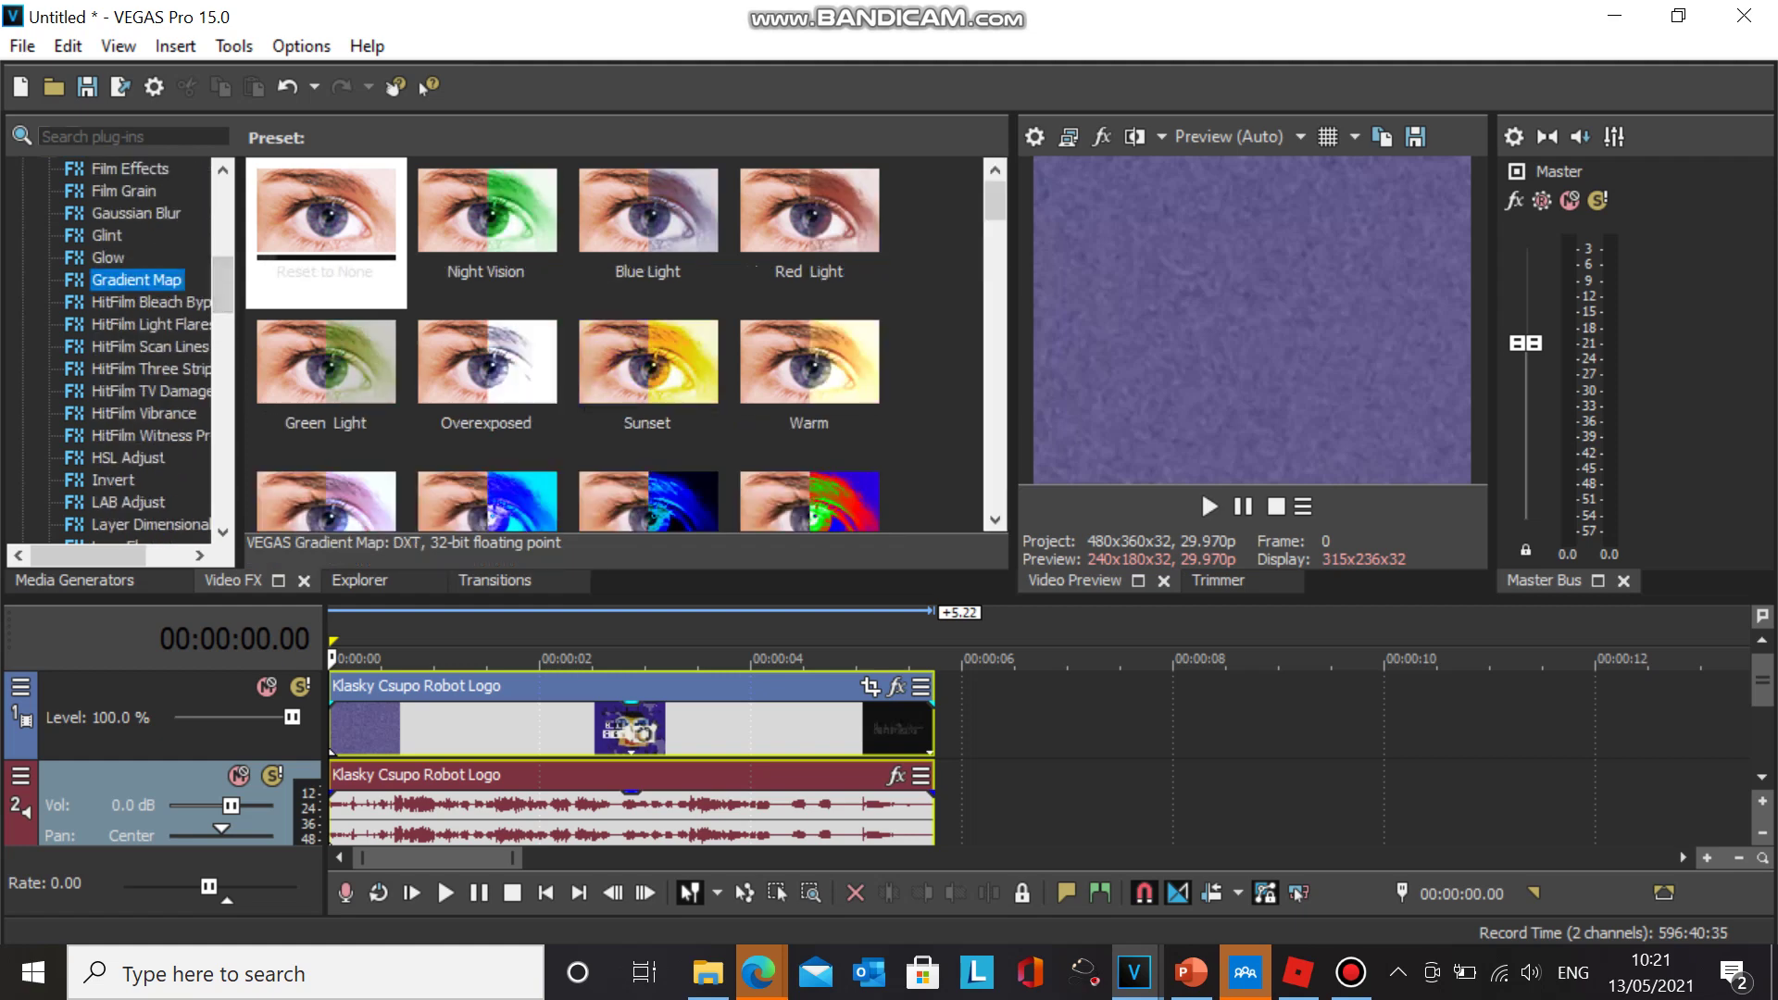
{"action": "scroll", "coordinate": [620, 343], "scroll_direction": "down", "scroll_amount": 3}
{"action": "scroll", "coordinate": [568, 344], "scroll_direction": "up", "scroll_amount": 1}
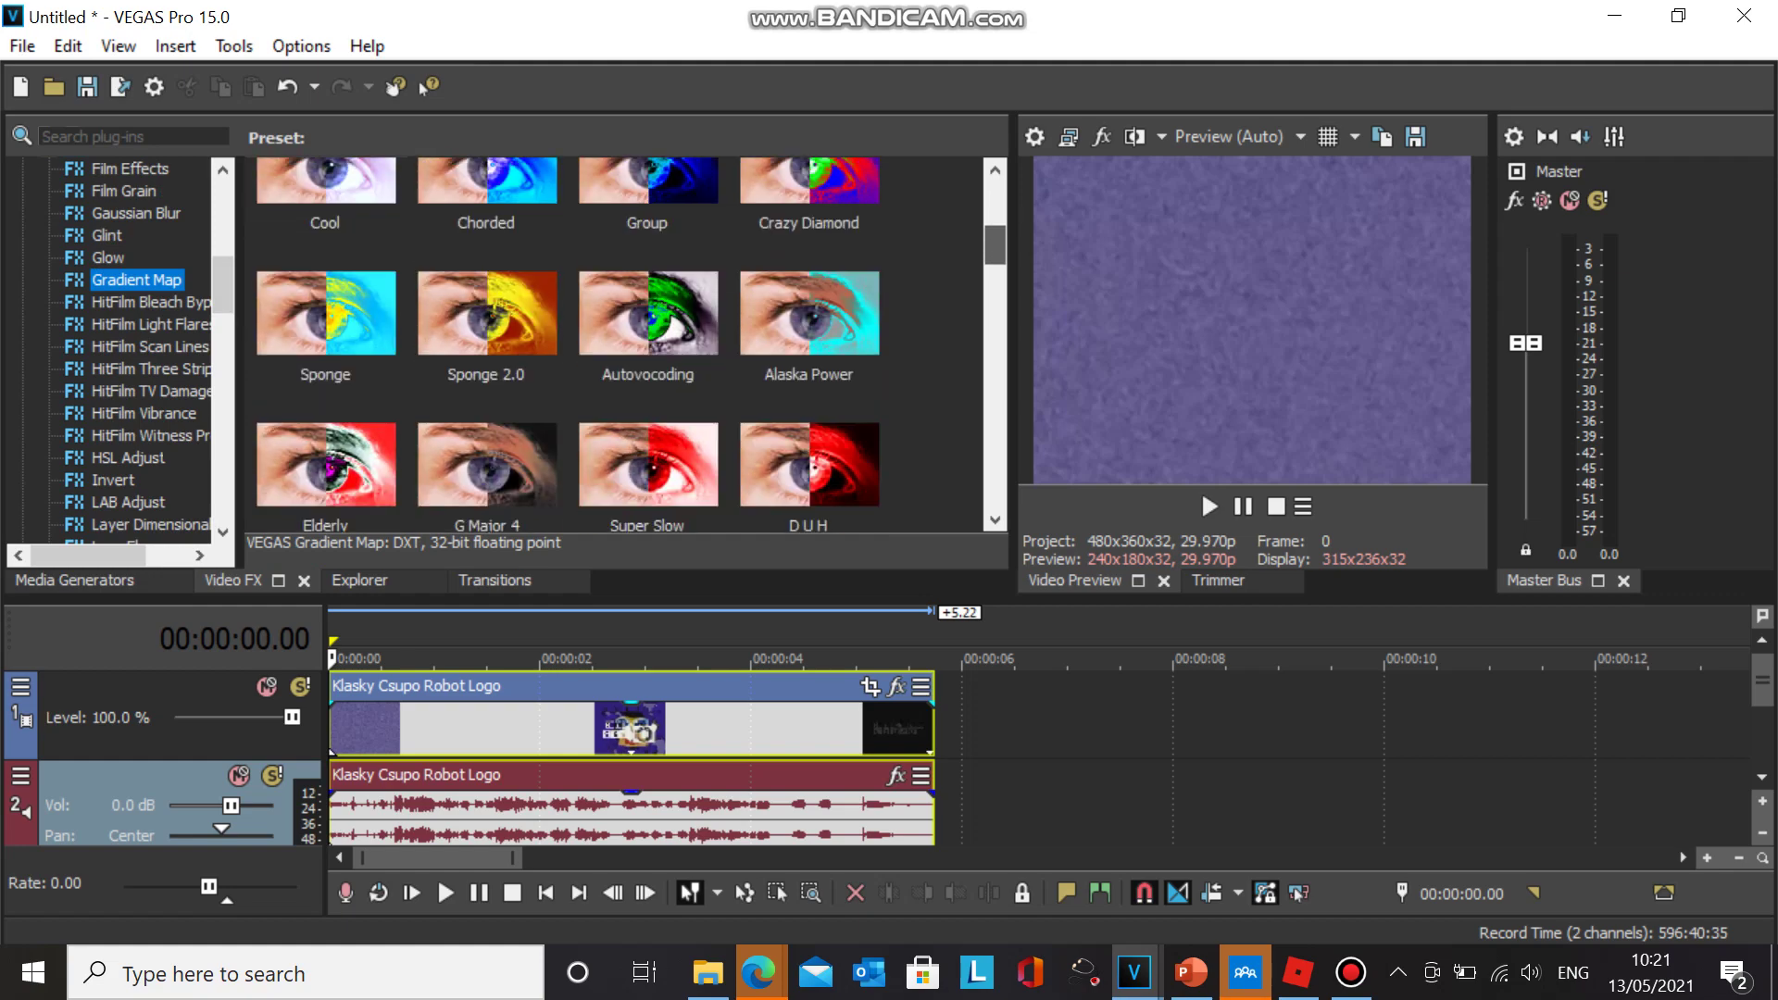
{"action": "left_click", "coordinate": [808, 231]}
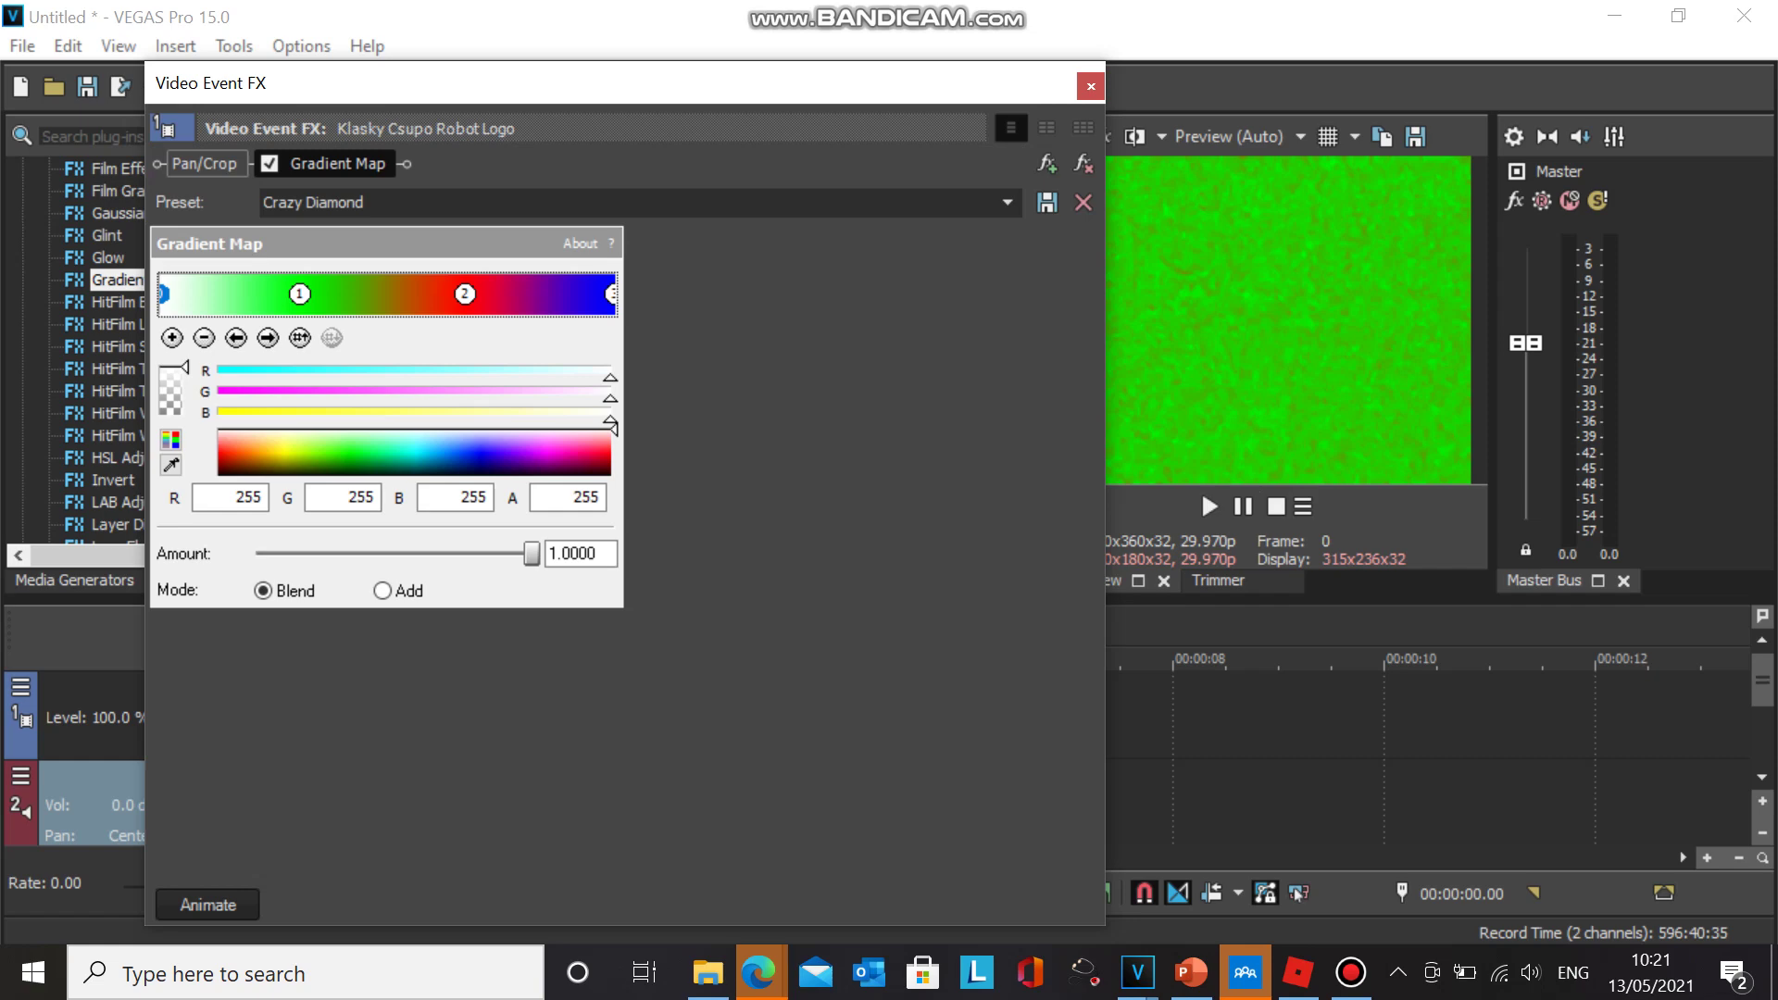
{"action": "left_click", "coordinate": [1091, 85]}
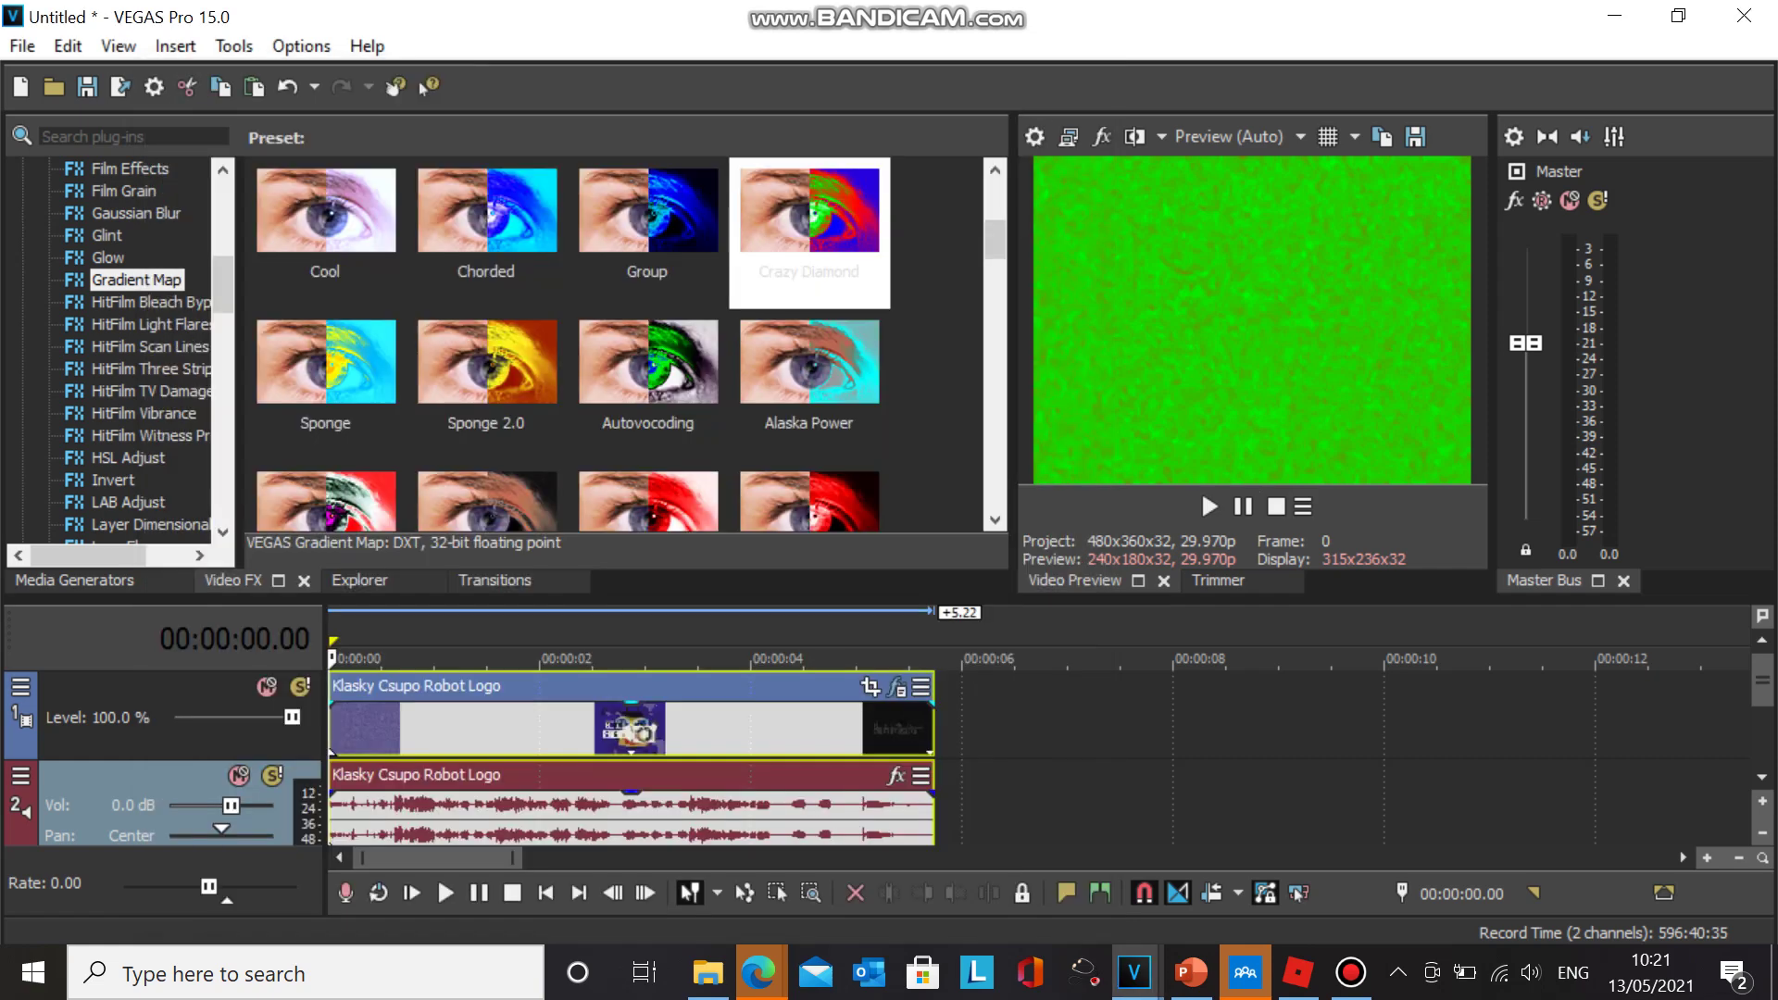
- Preview the clip at 00:00:02.08 and add the TV Simulator effect with the TV Sync 0.7500 preset
{"action": "left_click", "coordinate": [567, 727]}
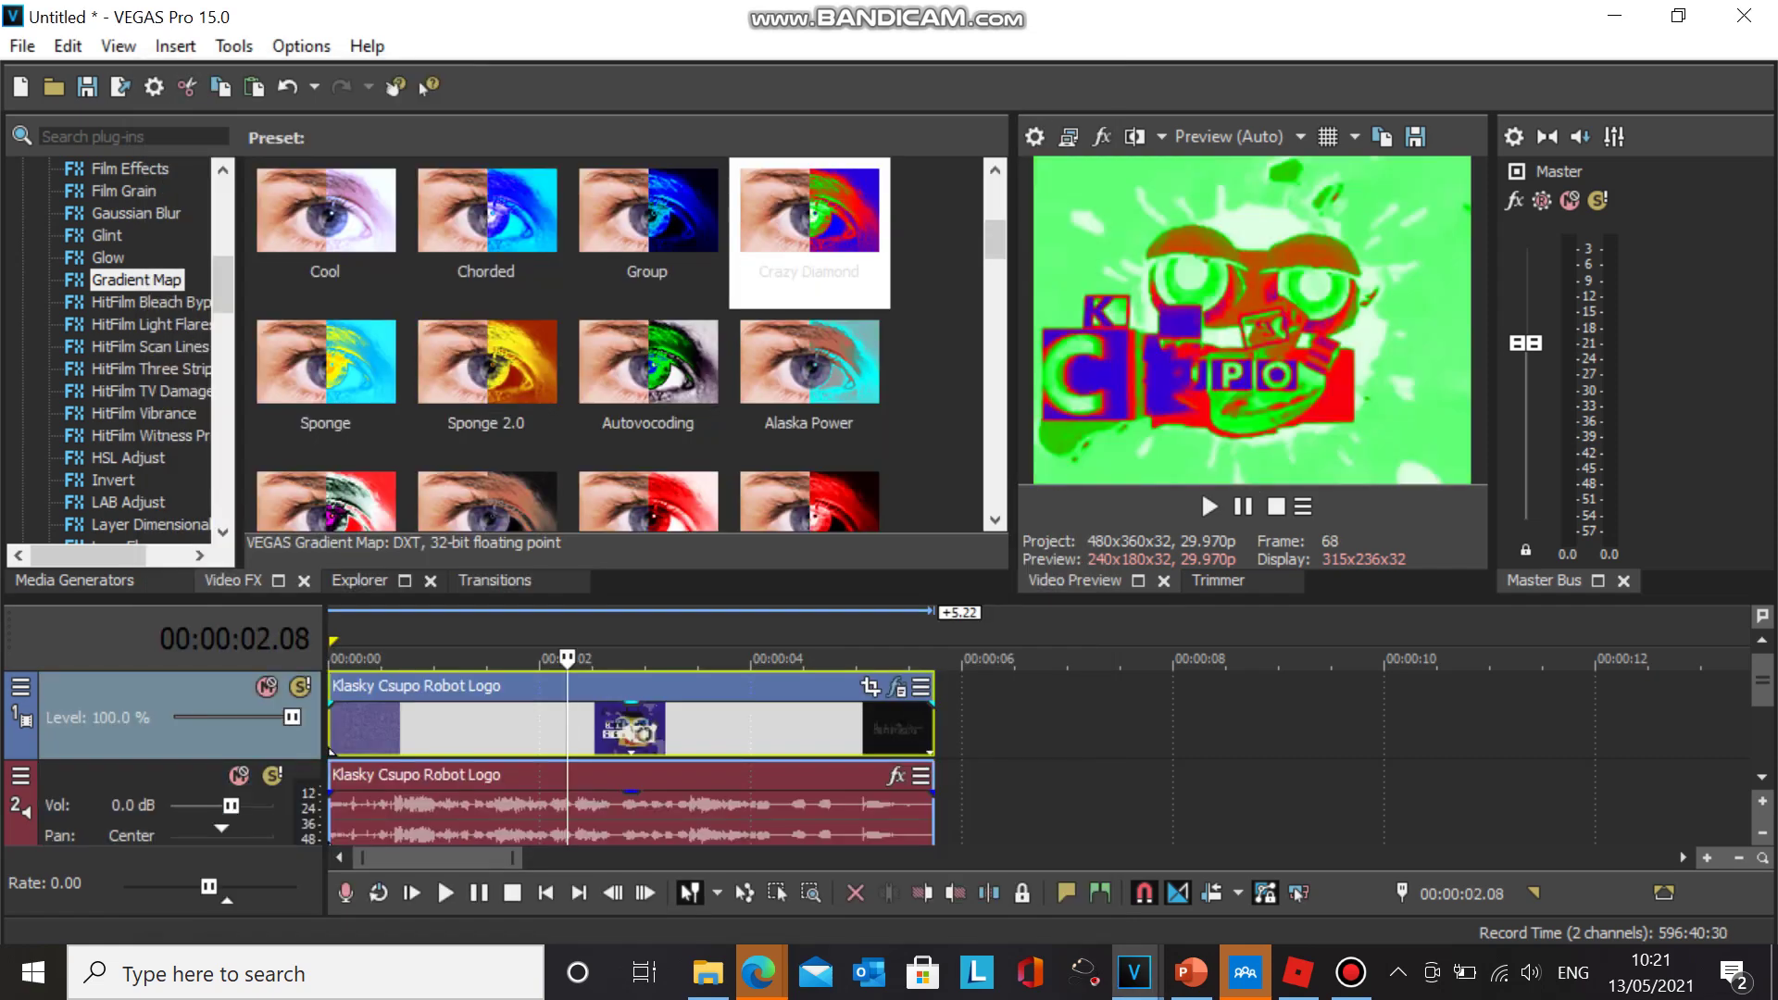
{"action": "scroll", "coordinate": [111, 348], "scroll_direction": "down", "scroll_amount": 7}
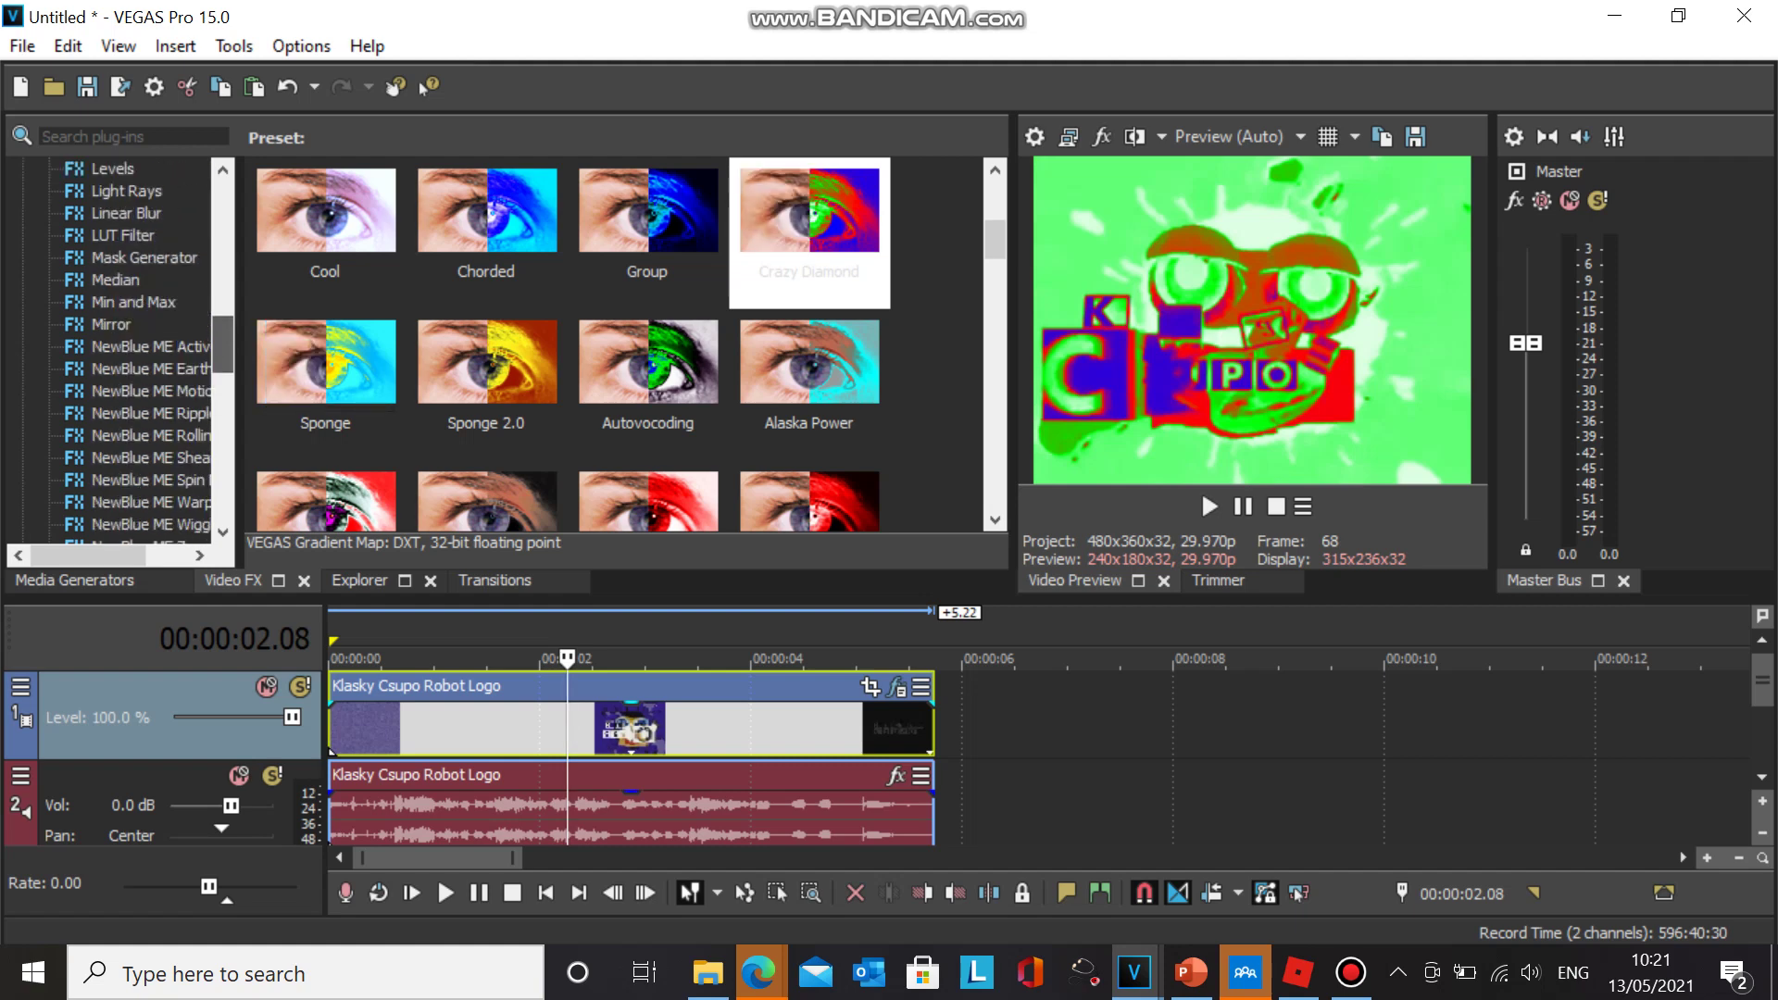
{"action": "mouse_move", "coordinate": [222, 328]}
{"action": "left_mouse_down"}
{"action": "mouse_move", "coordinate": [222, 414]}
{"action": "mouse_move", "coordinate": [222, 298]}
{"action": "mouse_move", "coordinate": [222, 323]}
{"action": "left_mouse_up"}
{"action": "scroll", "coordinate": [112, 347], "scroll_direction": "down", "scroll_amount": 9}
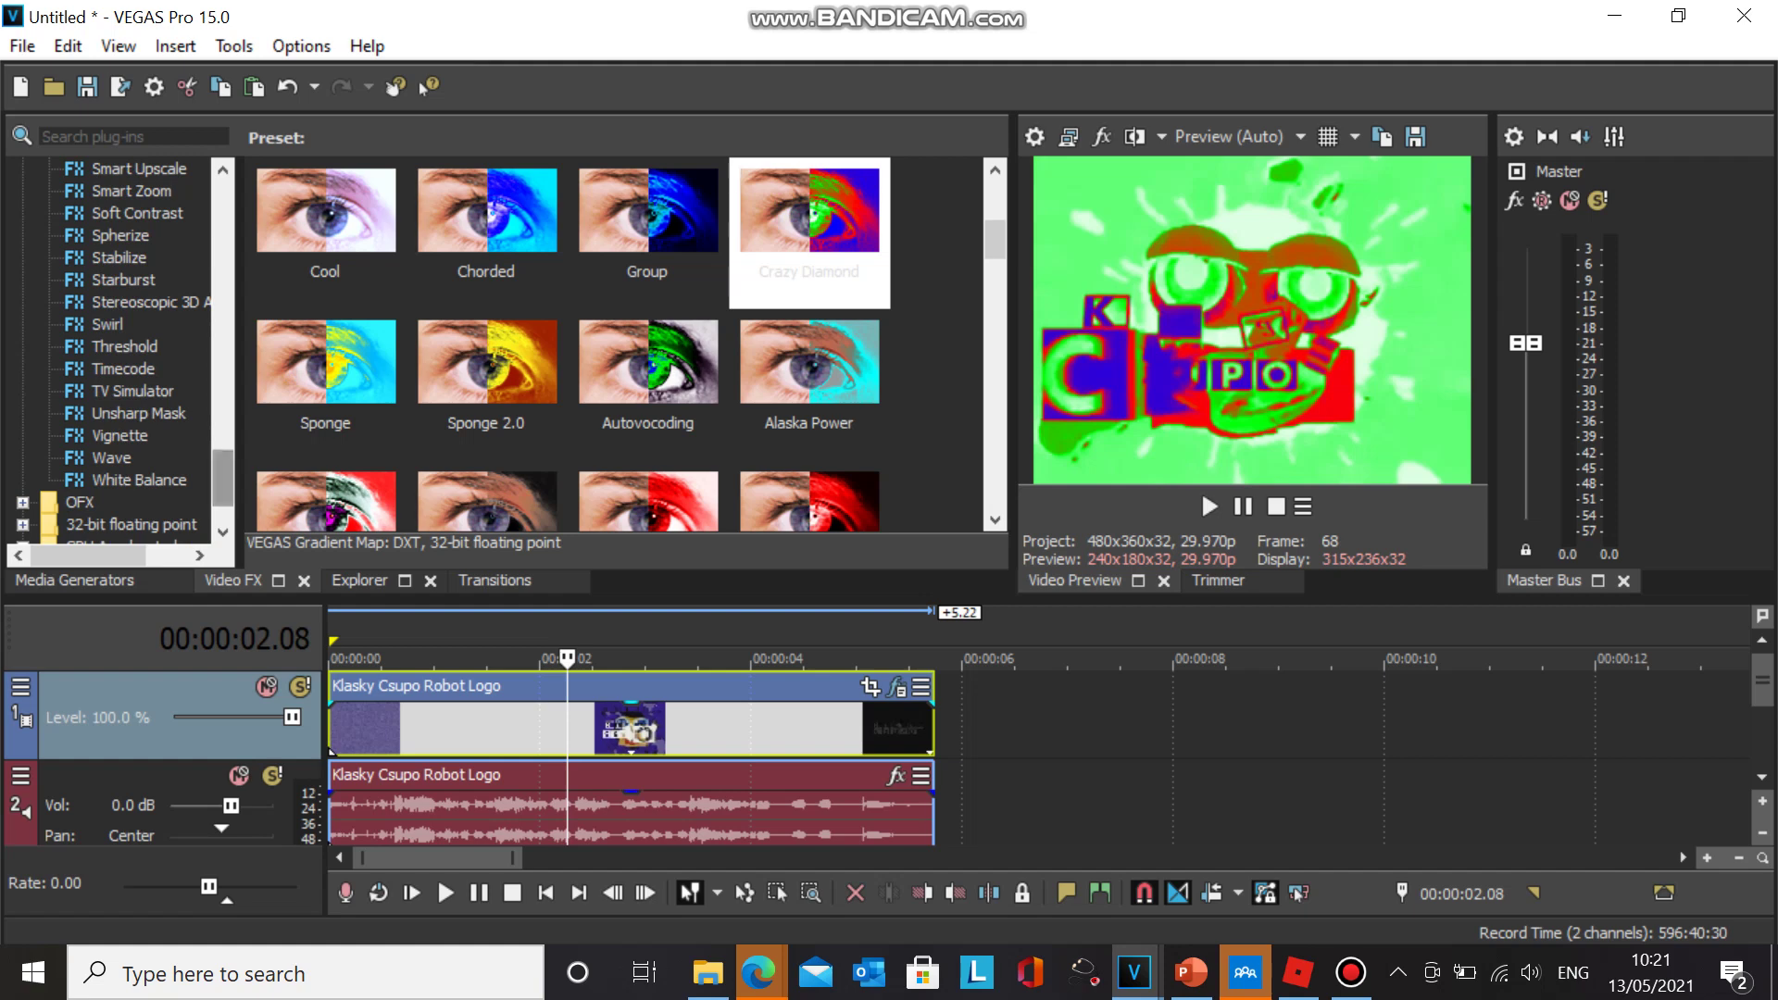
{"action": "left_click", "coordinate": [132, 391]}
{"action": "left_click", "coordinate": [809, 231]}
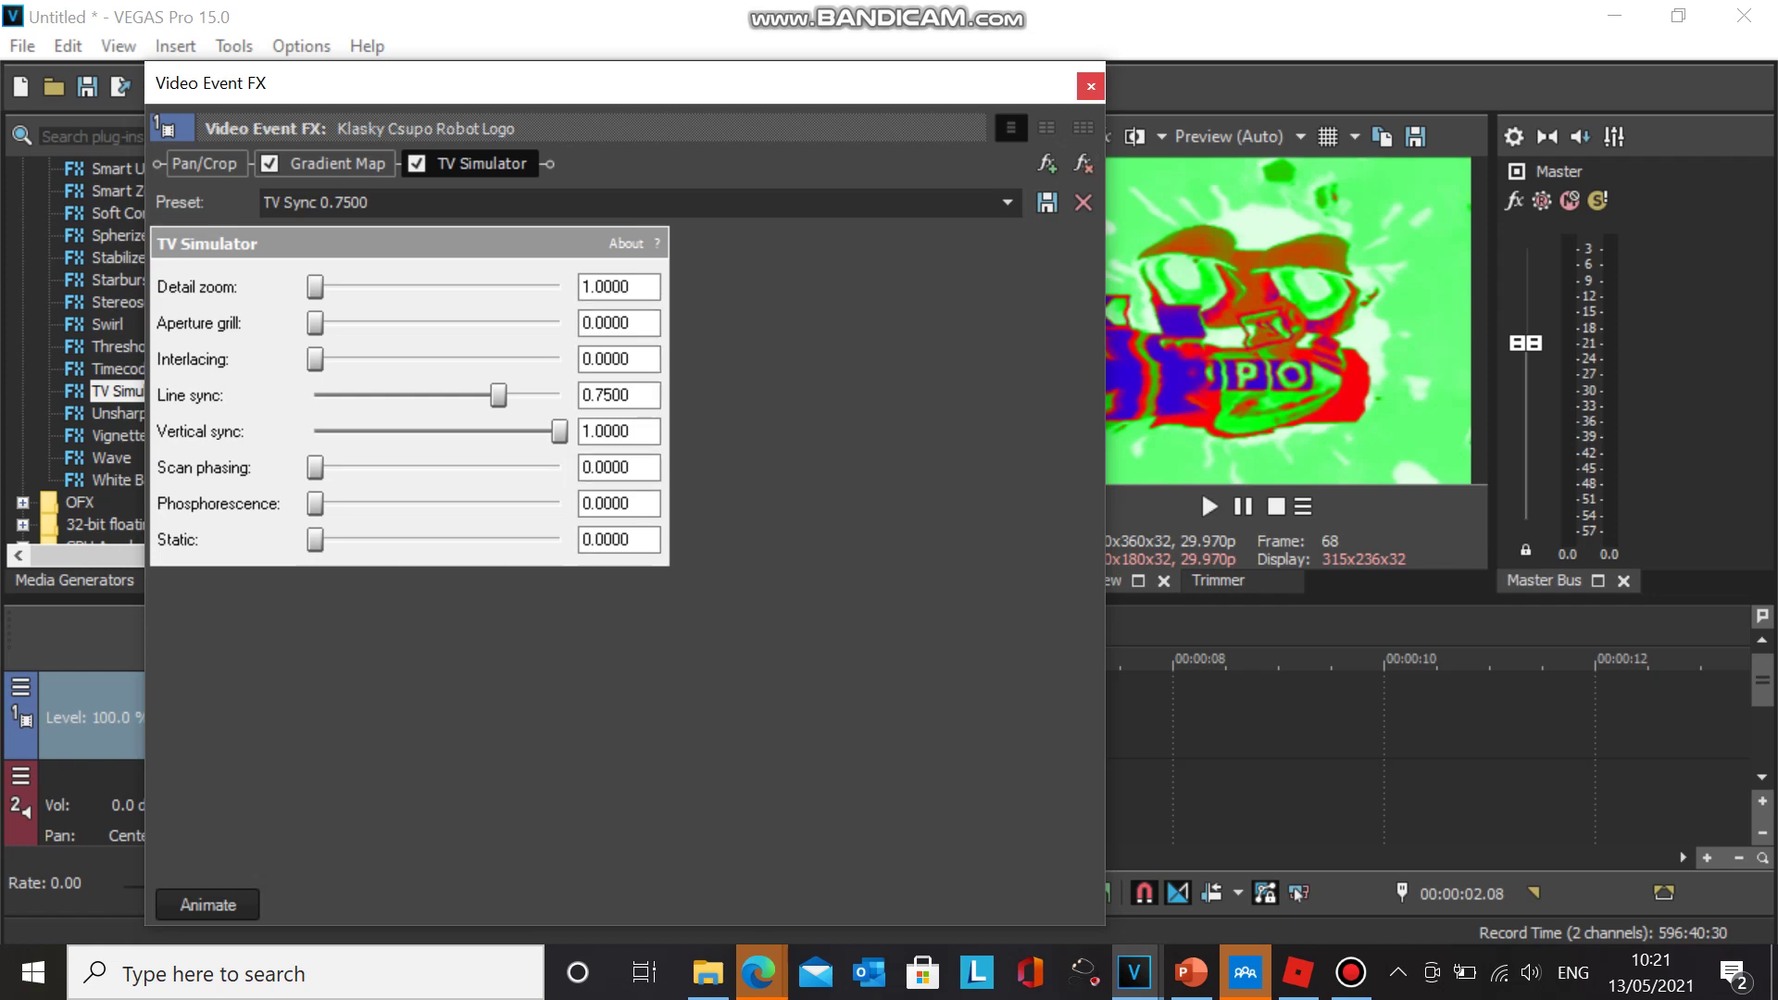
{"action": "left_click", "coordinate": [1090, 85]}
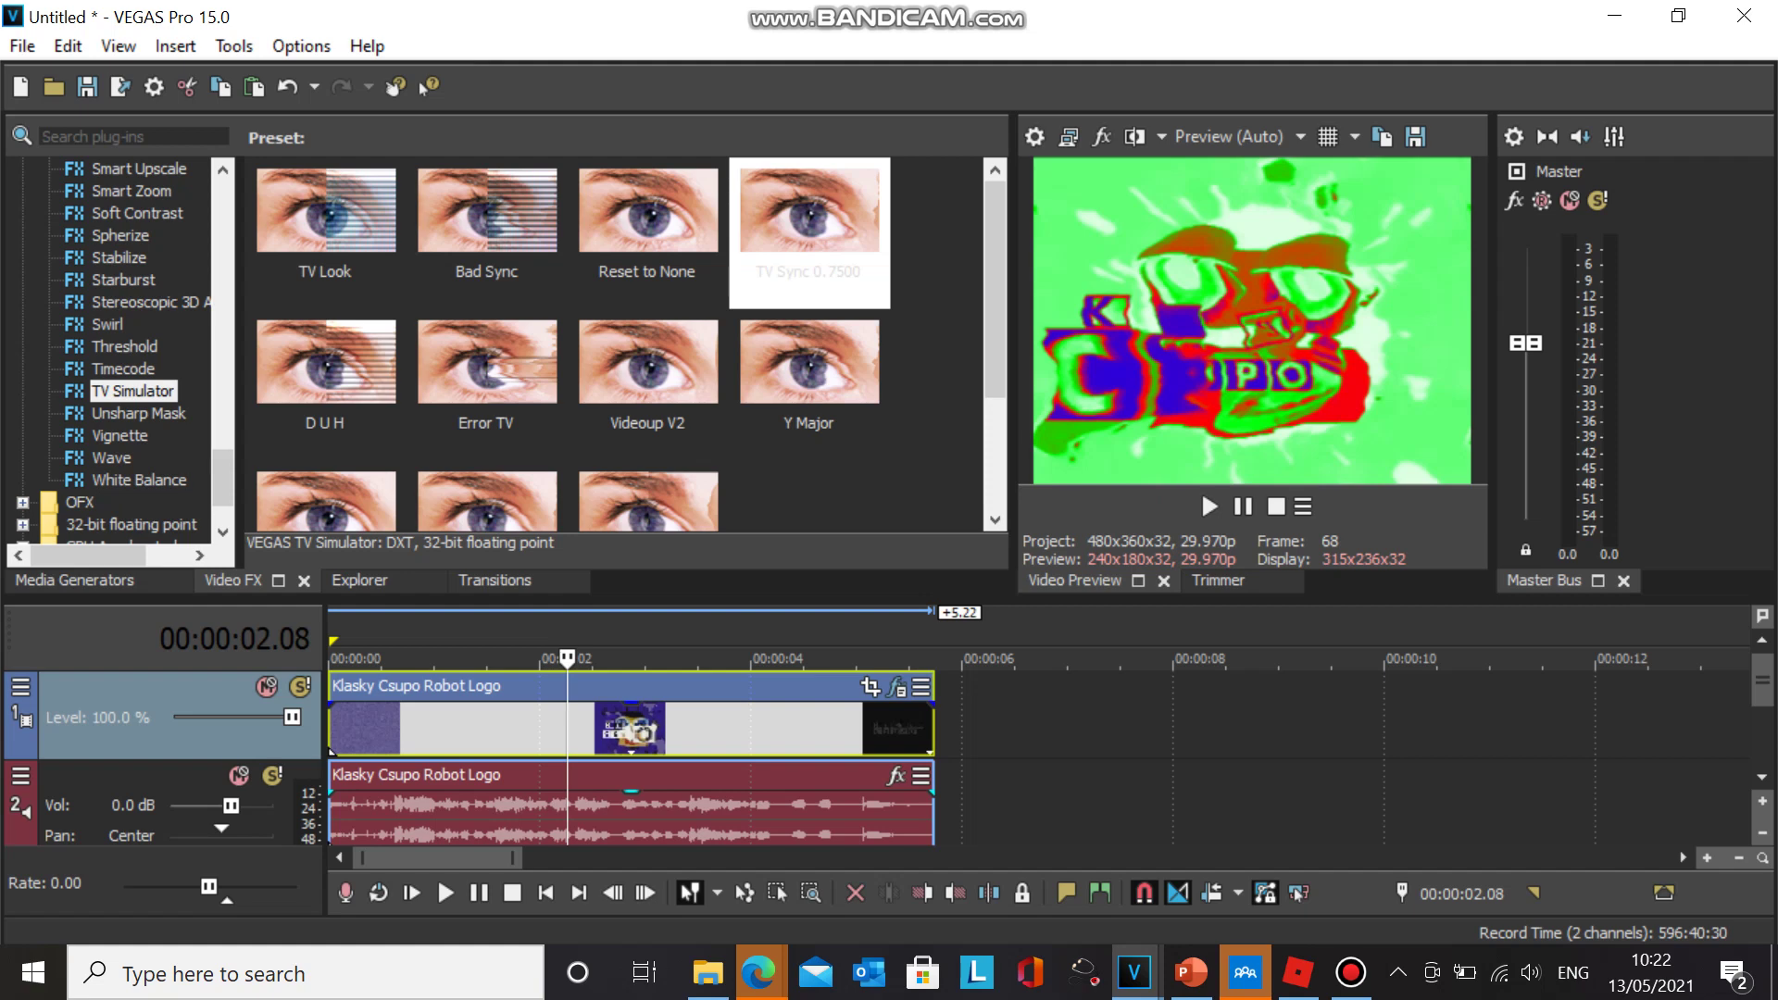
{"action": "left_click", "coordinate": [894, 776]}
{"action": "right_click", "coordinate": [850, 805]}
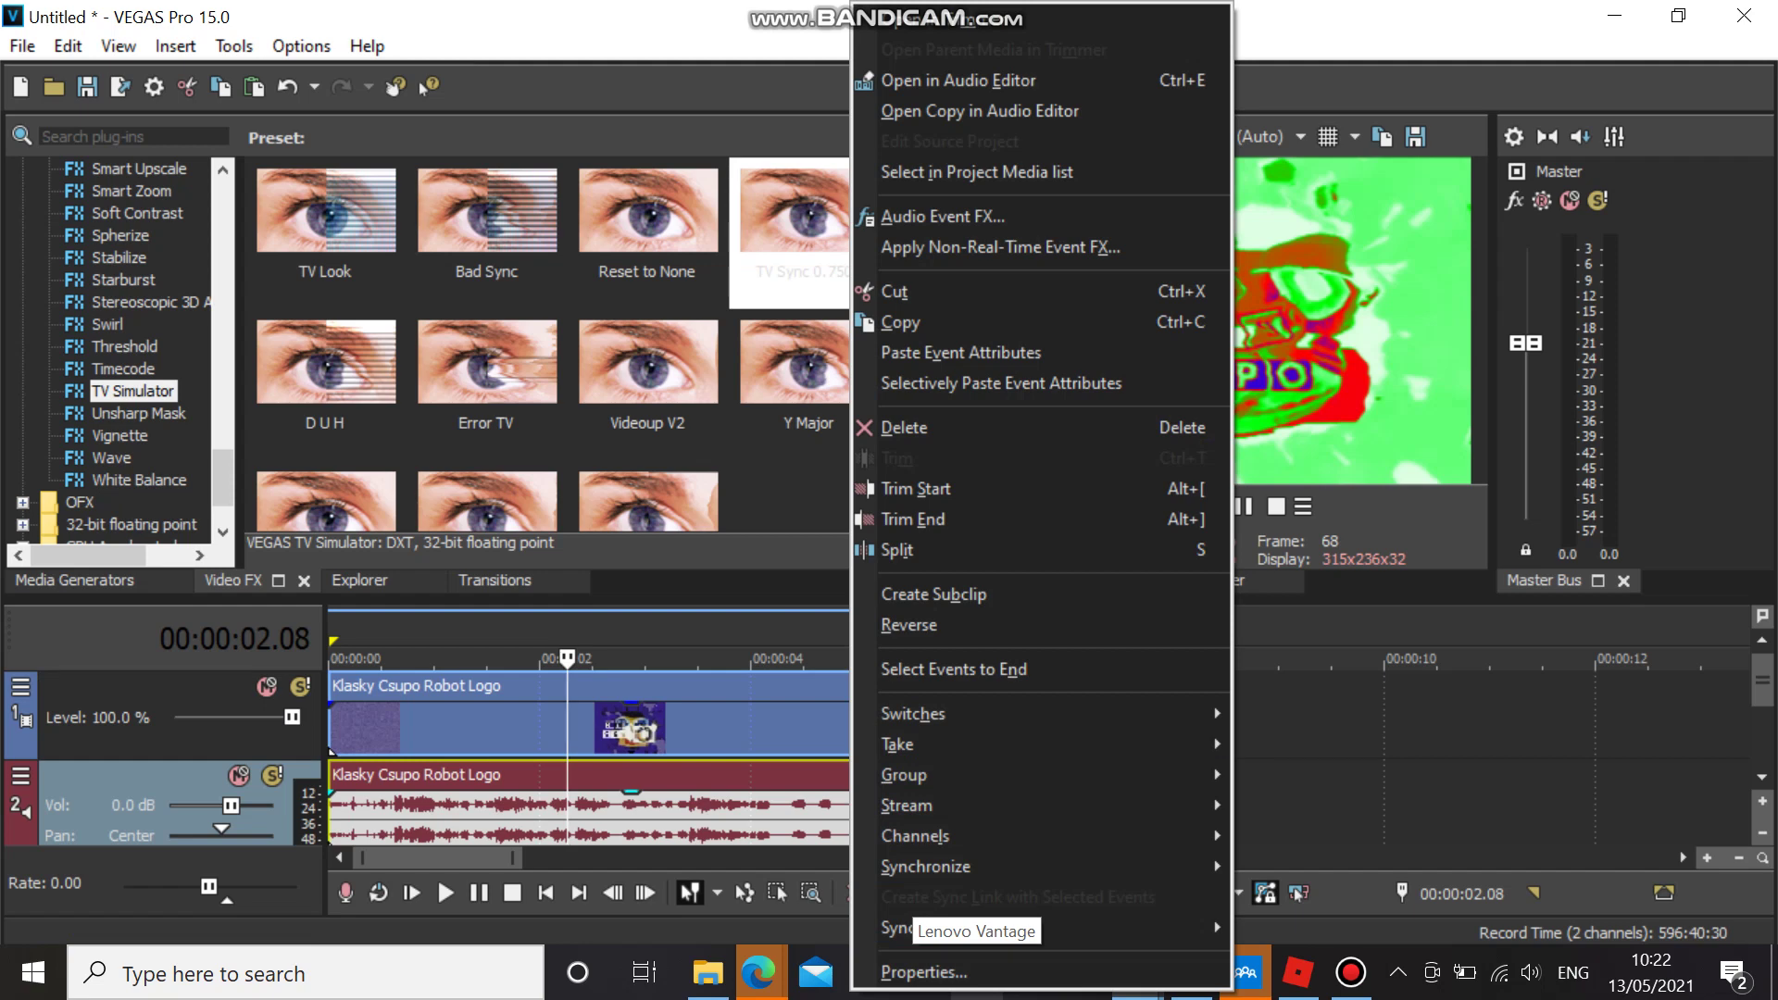
{"action": "key", "text": "Escape"}
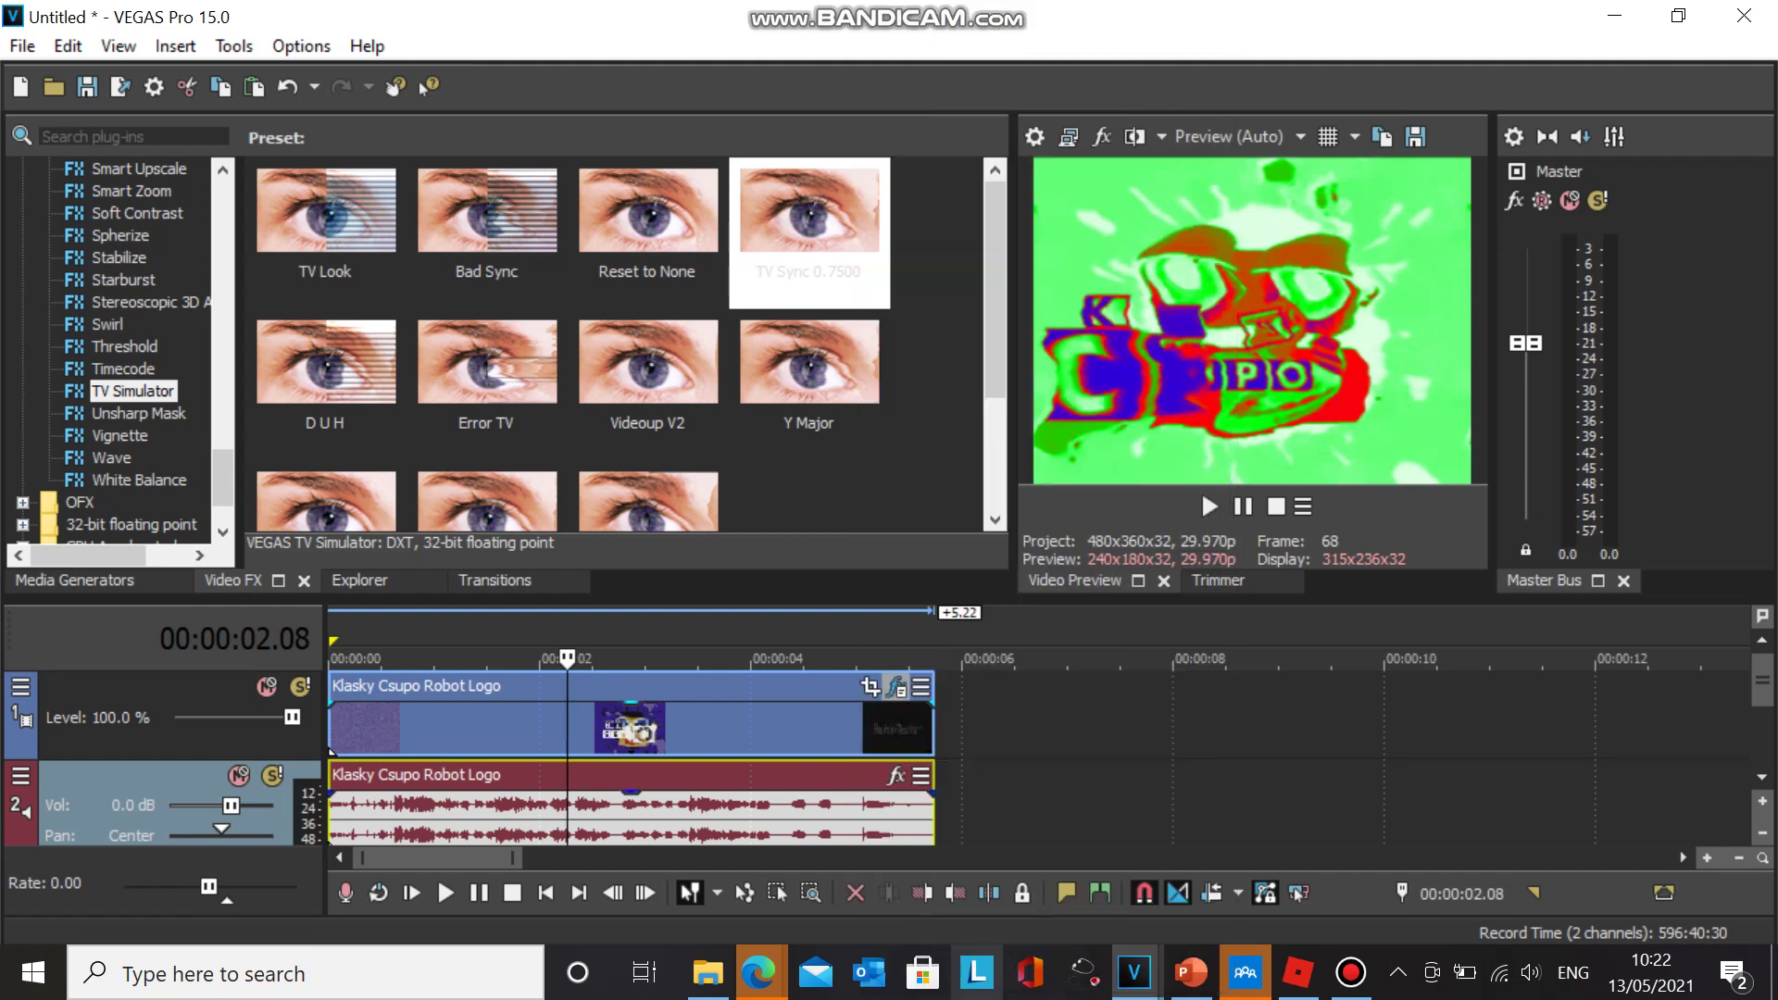
- Reopen the video clip's effects and try the TV Sync 0.8532 preset for TV Simulator
{"action": "left_click", "coordinate": [896, 686]}
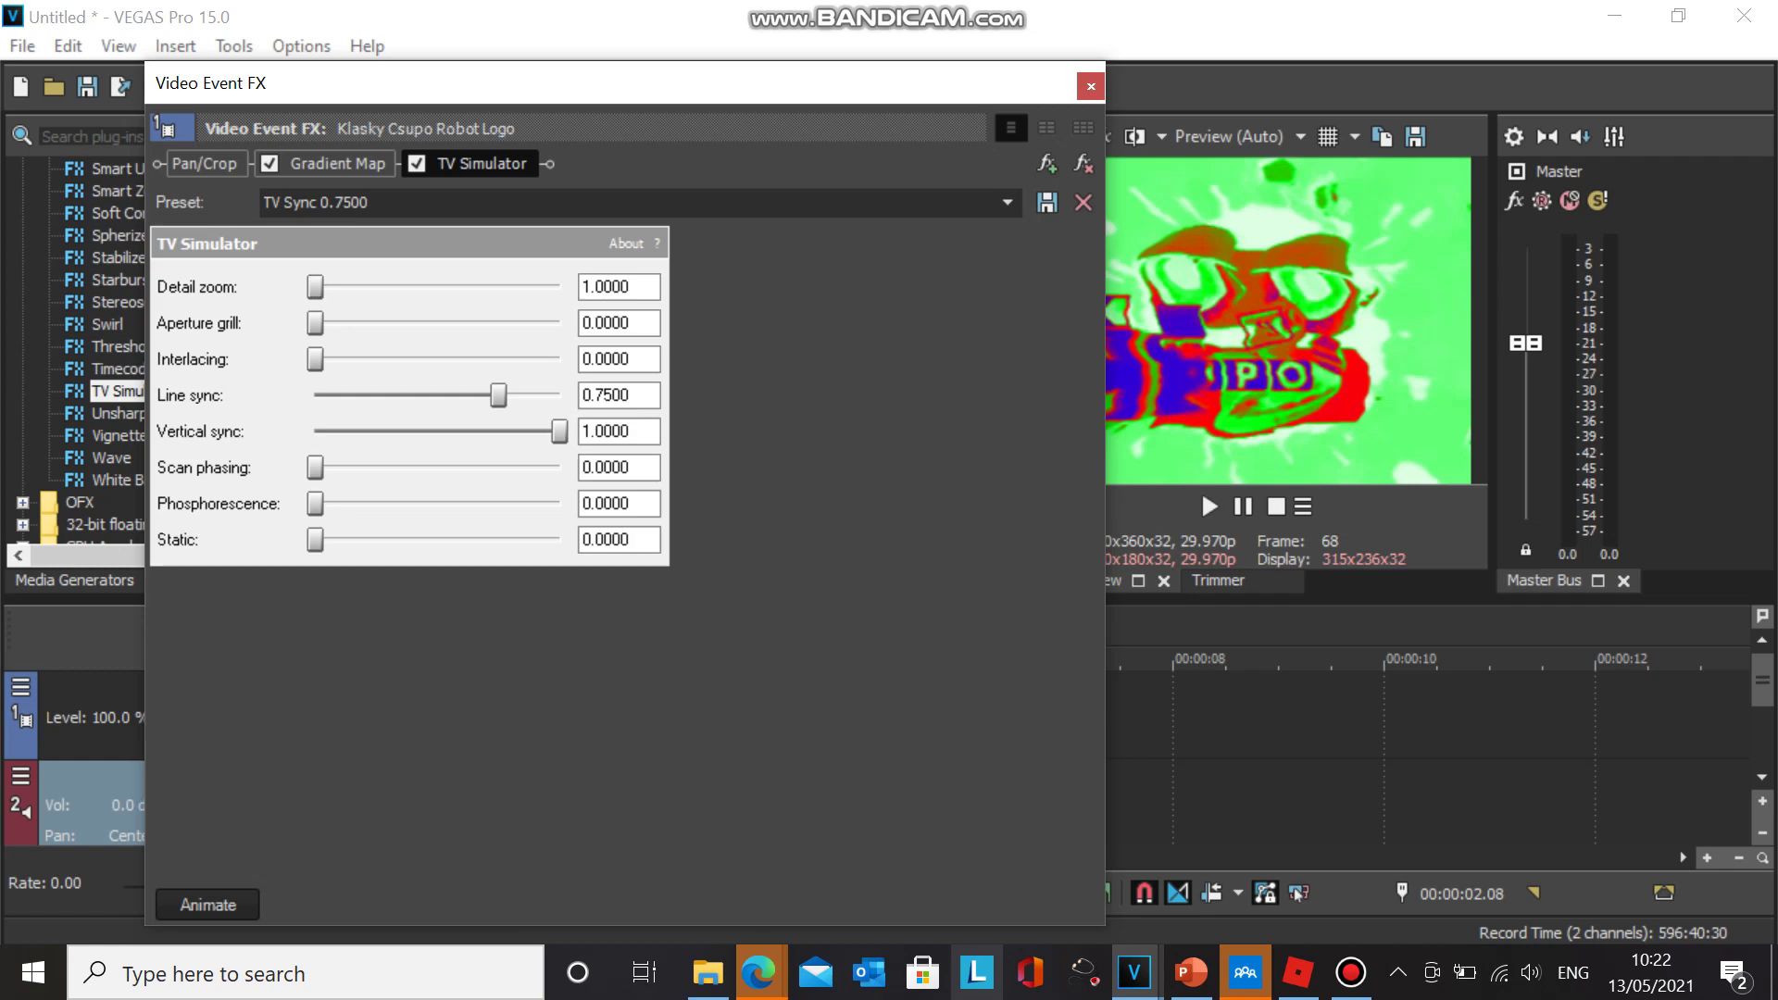
{"action": "left_click", "coordinate": [1006, 203]}
{"action": "key", "text": "alt+Down"}
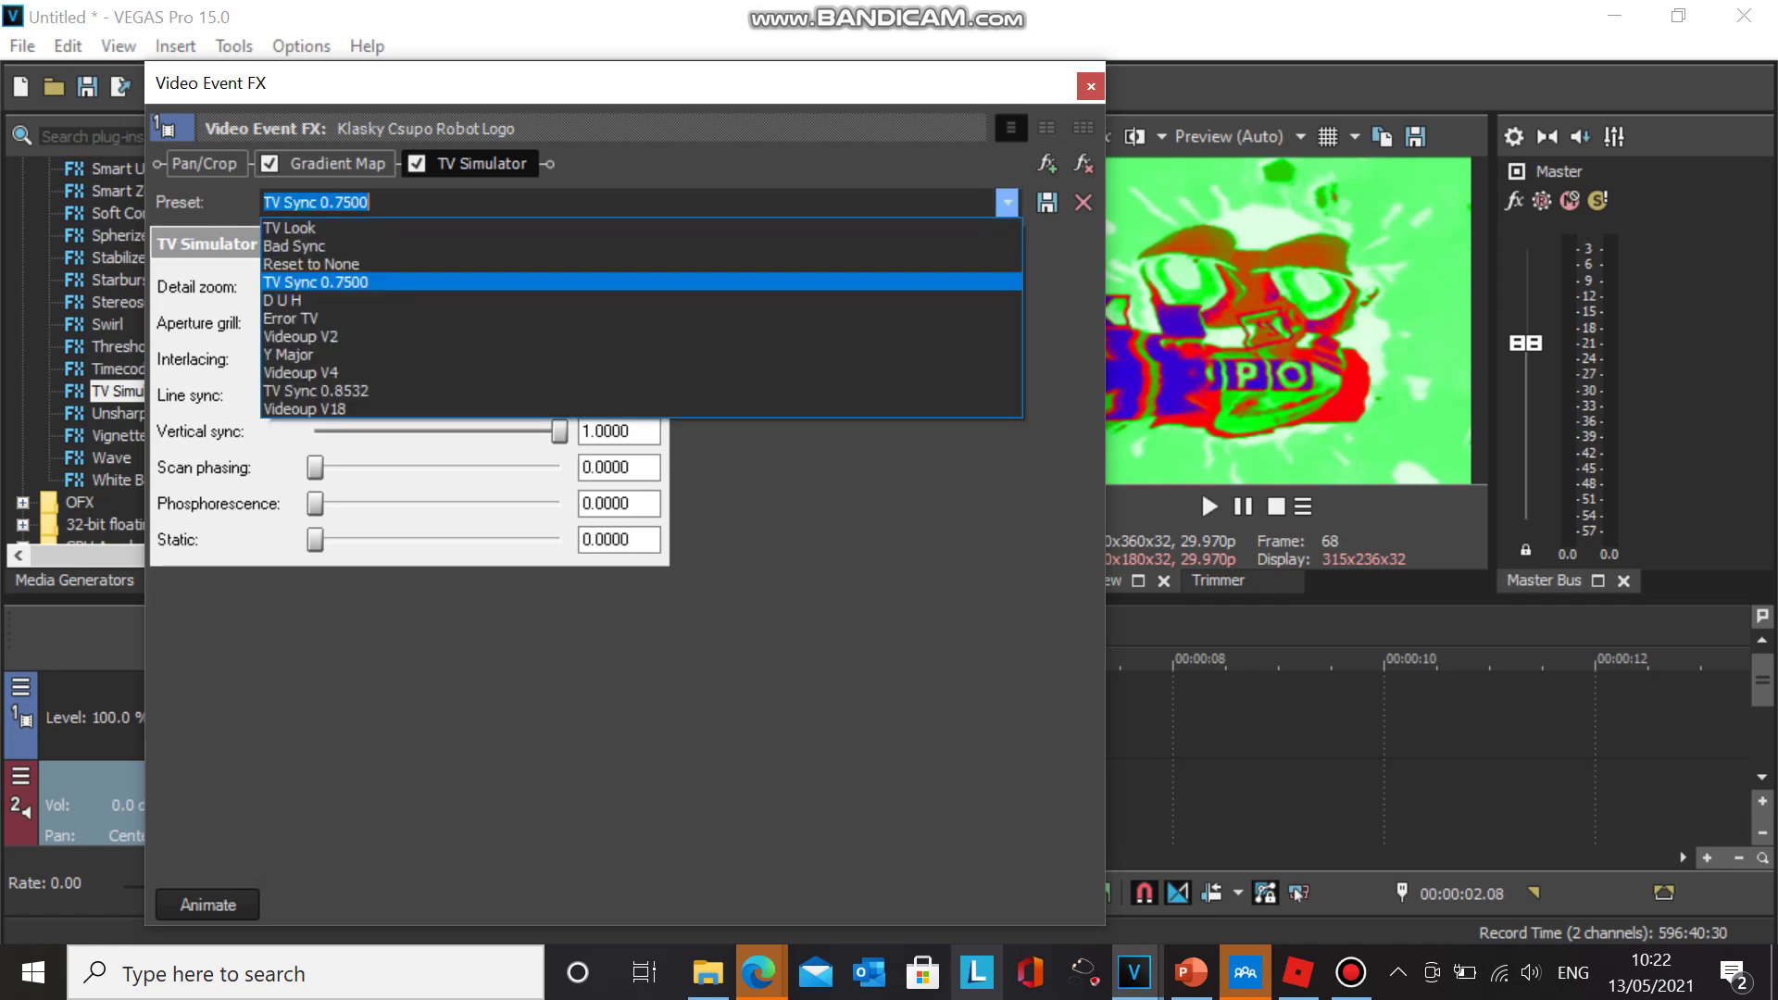
{"action": "key", "text": "Down"}
{"action": "key", "text": "Down"}
{"action": "key", "text": "Down"}
{"action": "key", "text": "Down"}
{"action": "key", "text": "Down"}
{"action": "key", "text": "Down"}
{"action": "key", "text": "Down"}
{"action": "key", "text": "Up"}
{"action": "key", "text": "Return"}
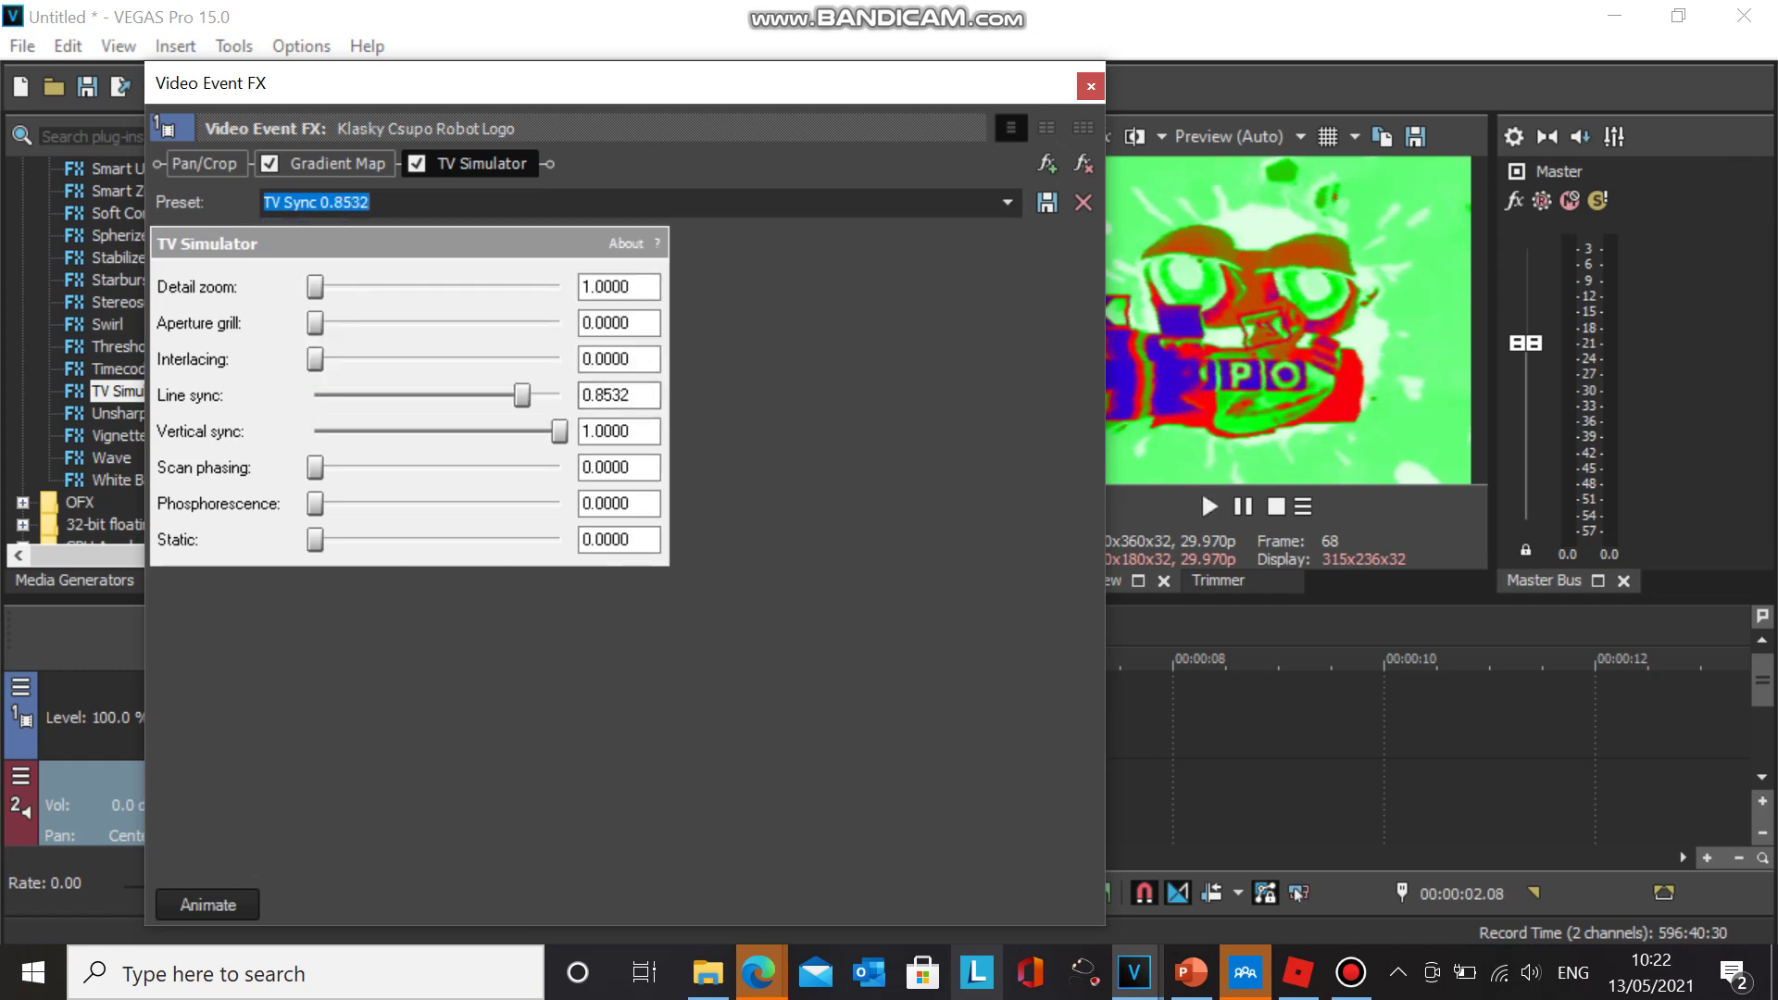
- Try the Videoup V4 preset for the clip's TV Simulator effect
{"action": "left_click", "coordinate": [1006, 202]}
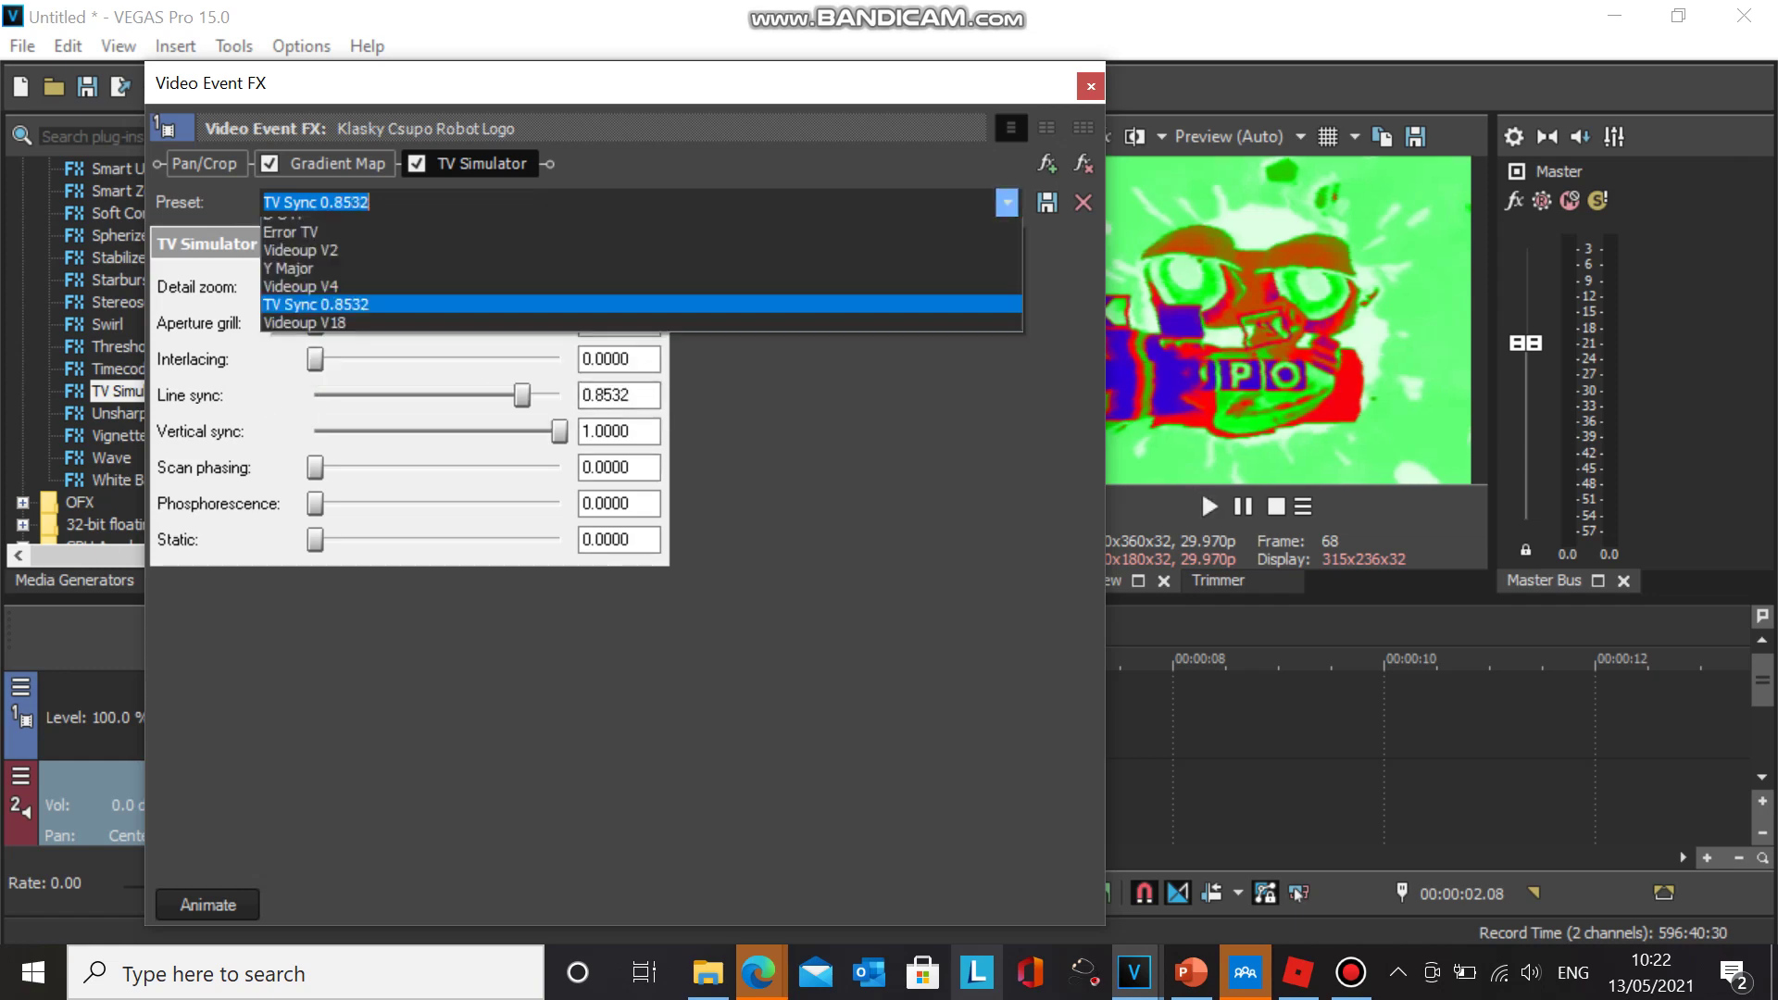
{"action": "key", "text": "Down"}
{"action": "key", "text": "Down"}
{"action": "key", "text": "Down"}
{"action": "key", "text": "Down"}
{"action": "key", "text": "Down"}
{"action": "key", "text": "Down"}
{"action": "key", "text": "Down"}
{"action": "key", "text": "Down"}
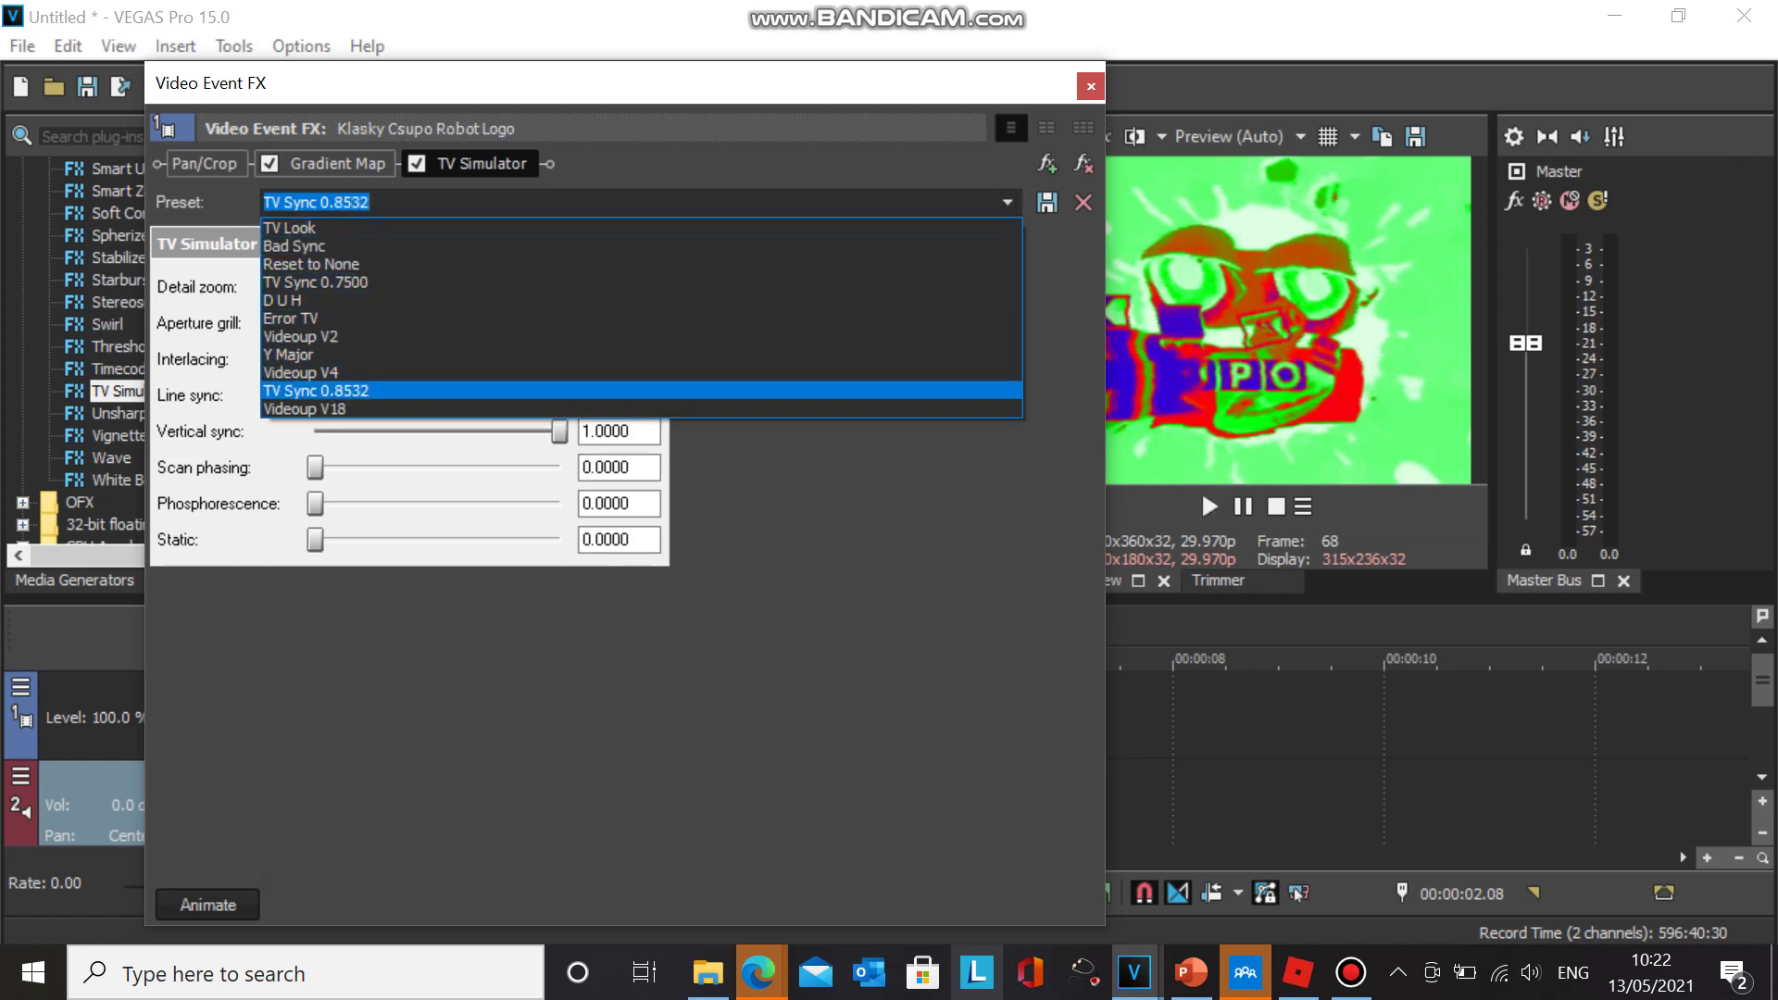
{"action": "key", "text": "Up"}
{"action": "key", "text": "Up"}
{"action": "key", "text": "Return"}
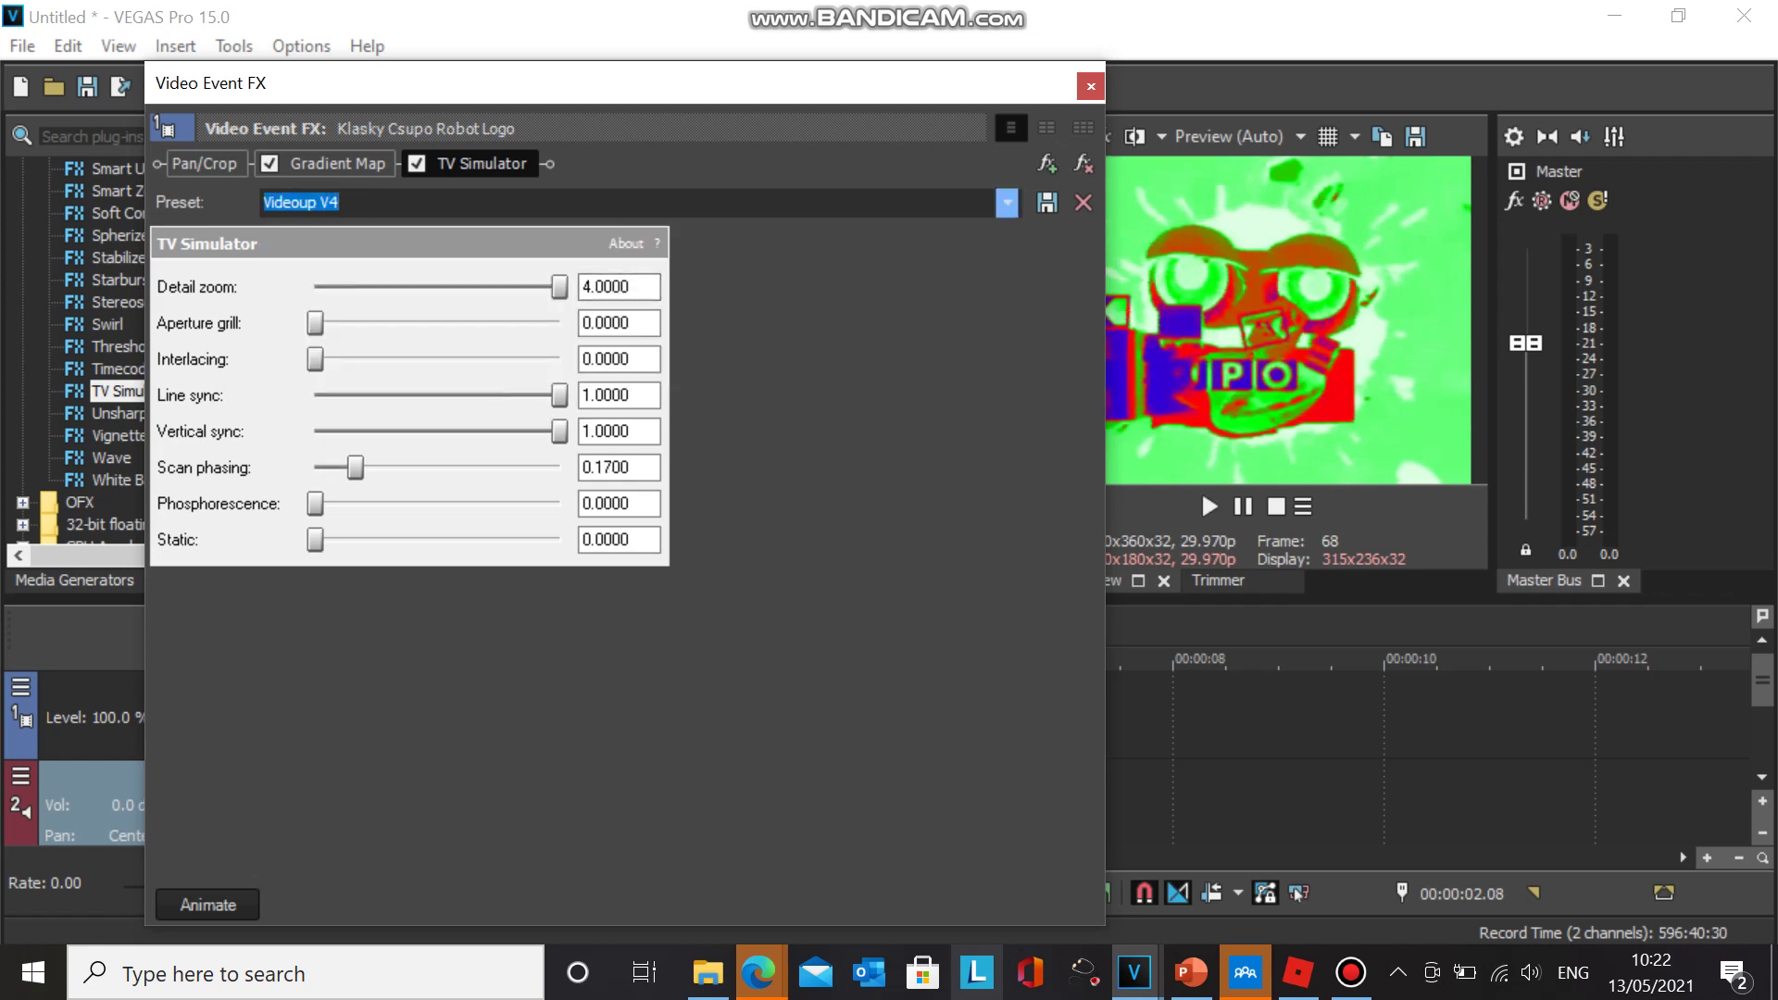
- Set the clip's TV Simulator effect to the Error TV preset
{"action": "left_click", "coordinate": [1007, 202]}
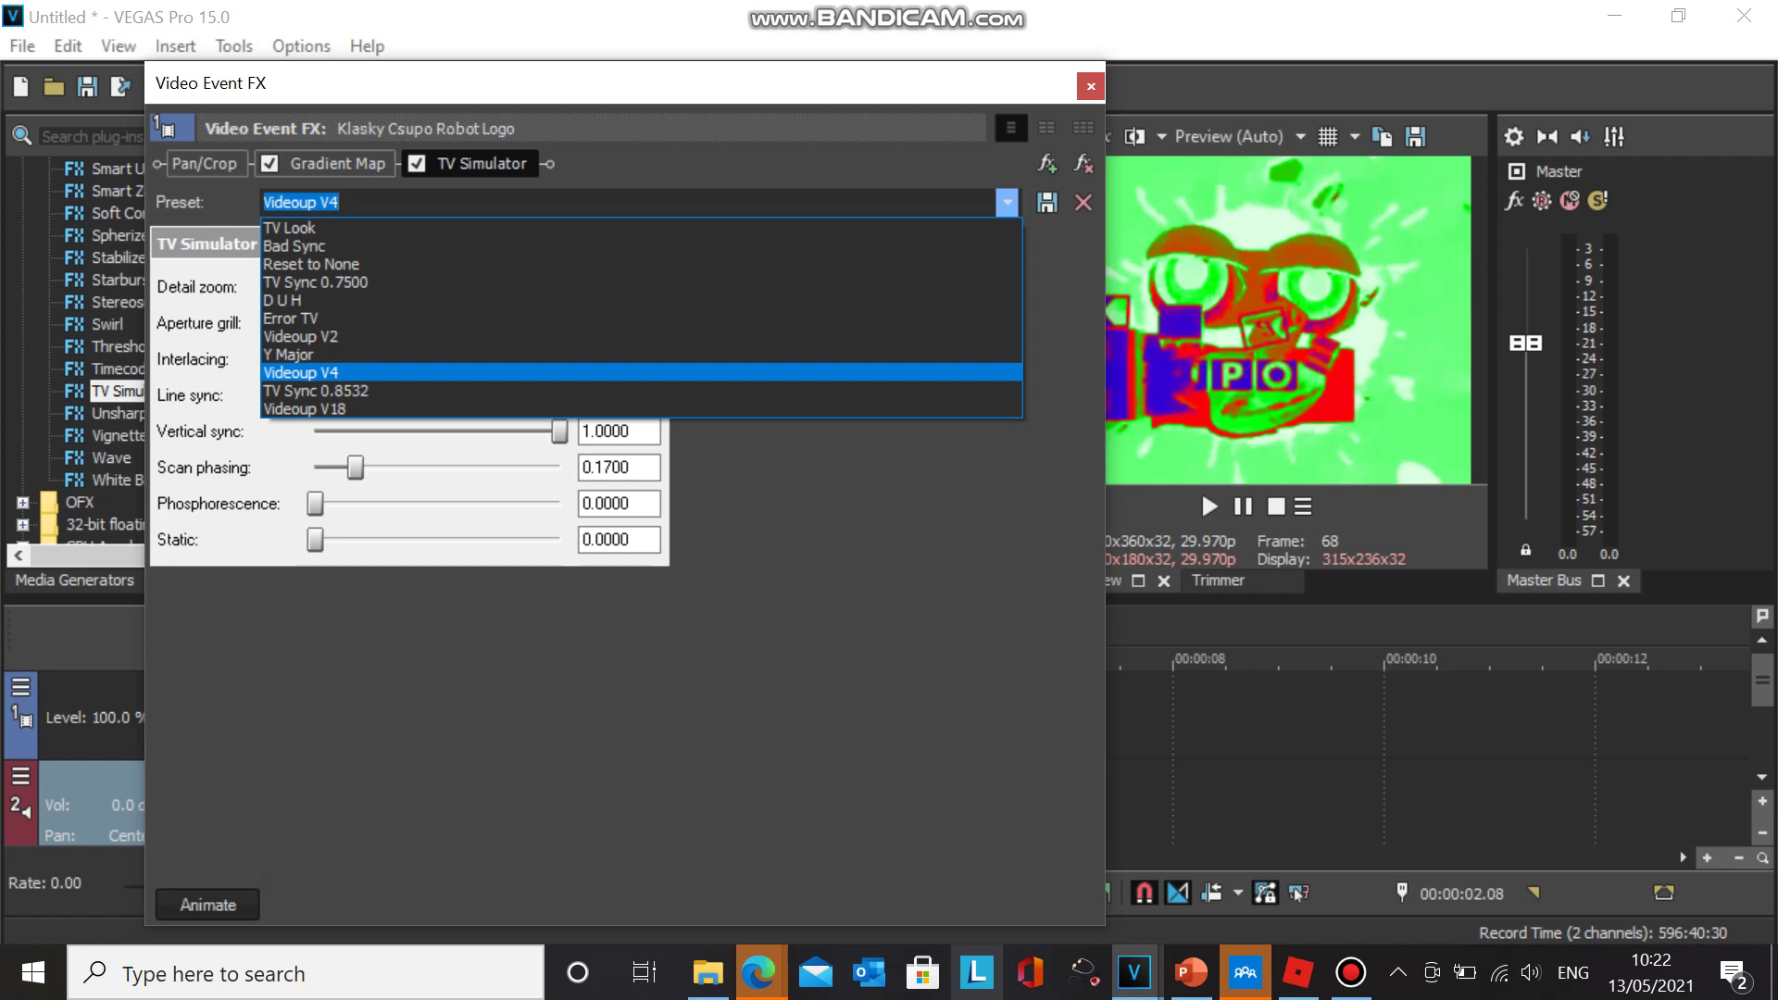
{"action": "key", "text": "Up"}
{"action": "key", "text": "Up"}
{"action": "key", "text": "Up"}
{"action": "key", "text": "Up"}
{"action": "key", "text": "Down"}
{"action": "key", "text": "Return"}
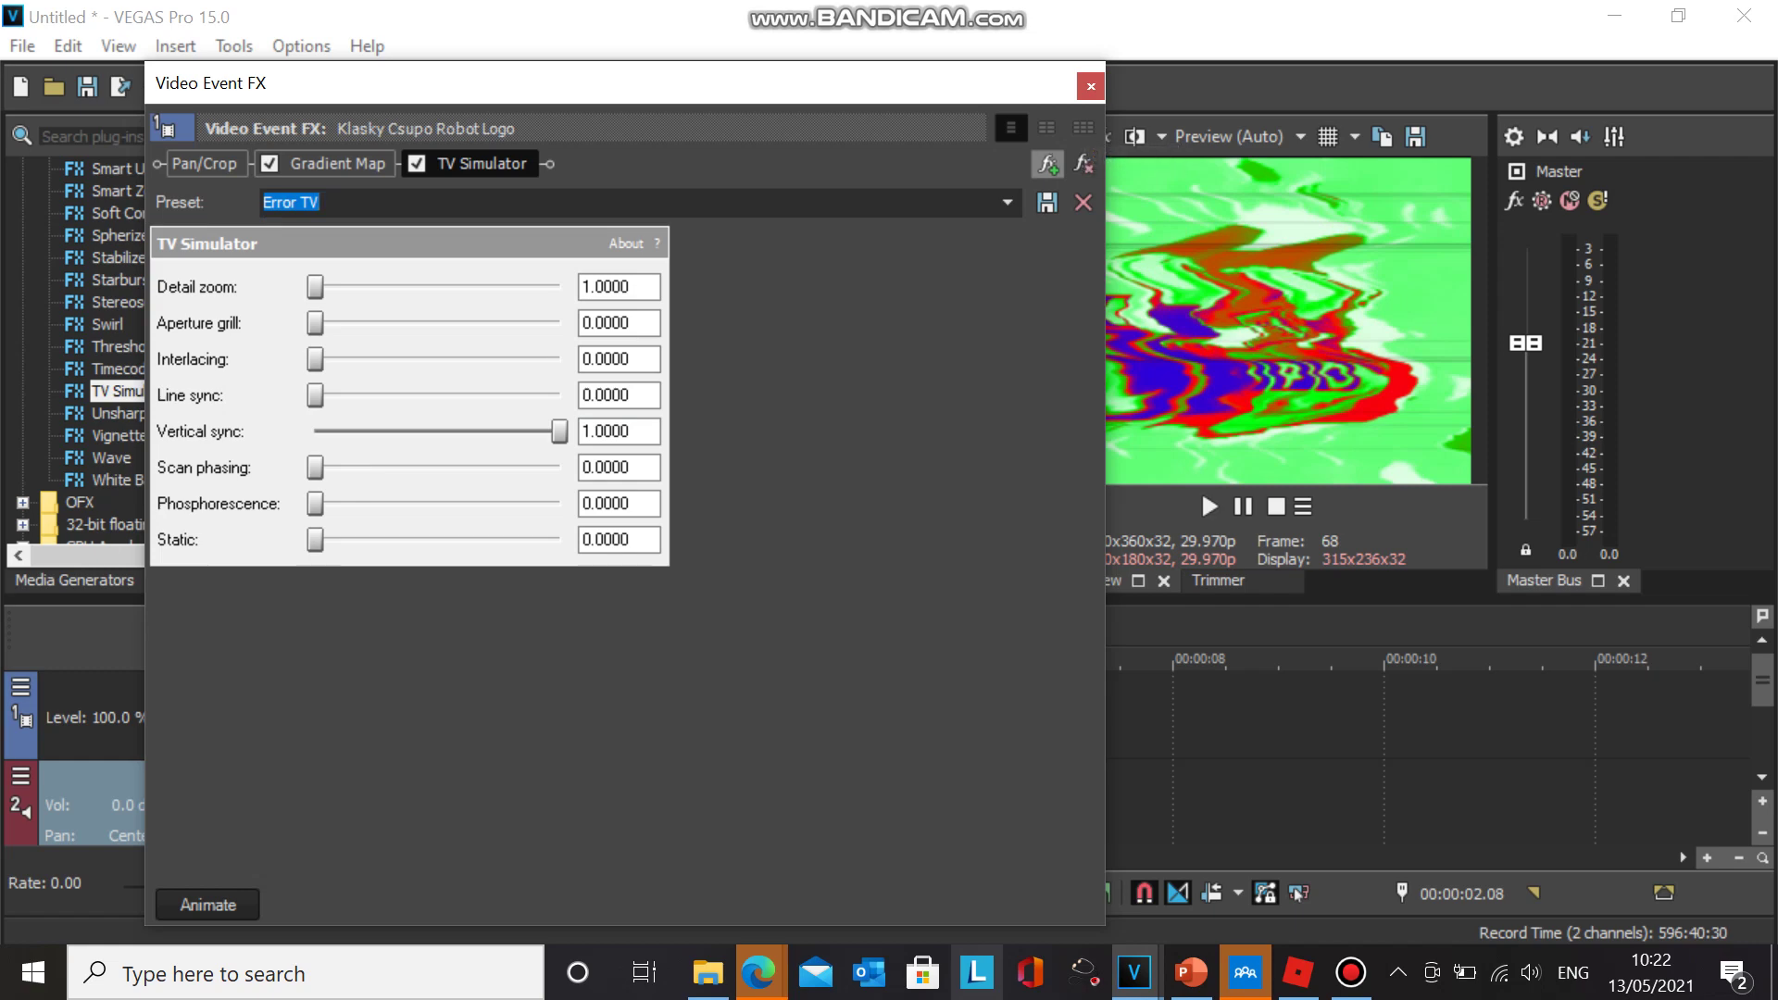
- Save the clip's Gradient Map and TV Simulator chain as a plug-in package named Strawberry Donut Major
{"action": "left_click", "coordinate": [1048, 164]}
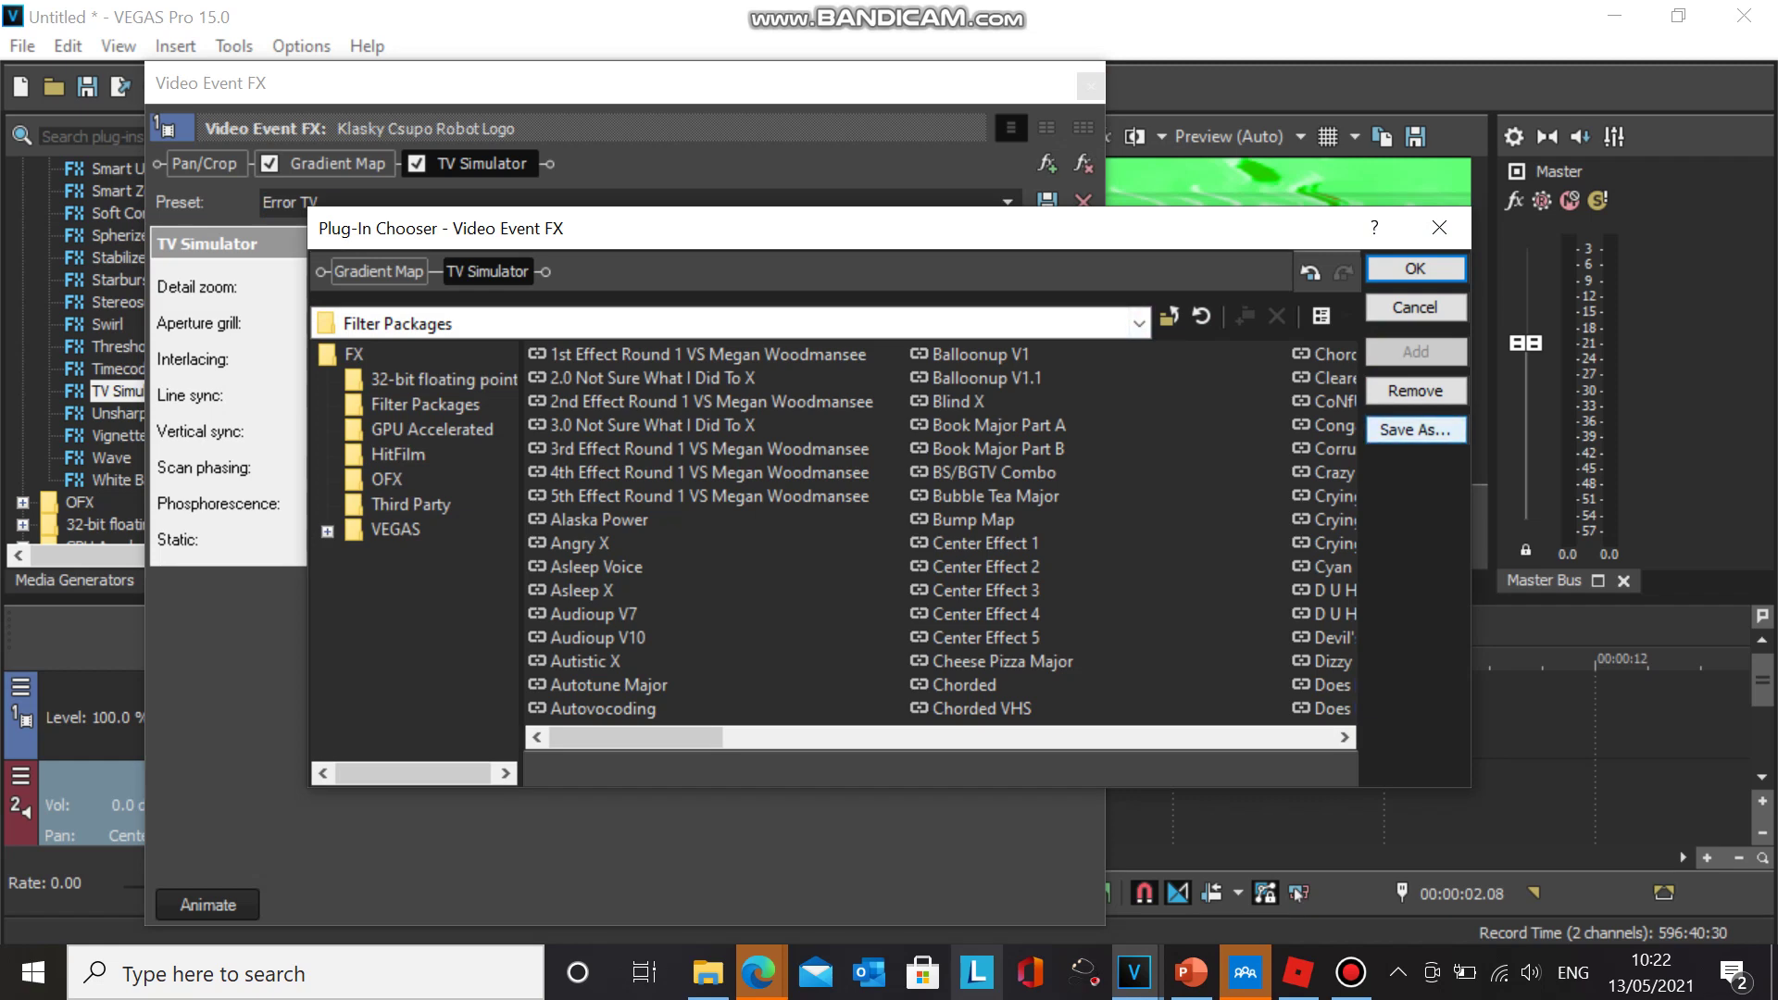
{"action": "left_click", "coordinate": [1415, 430]}
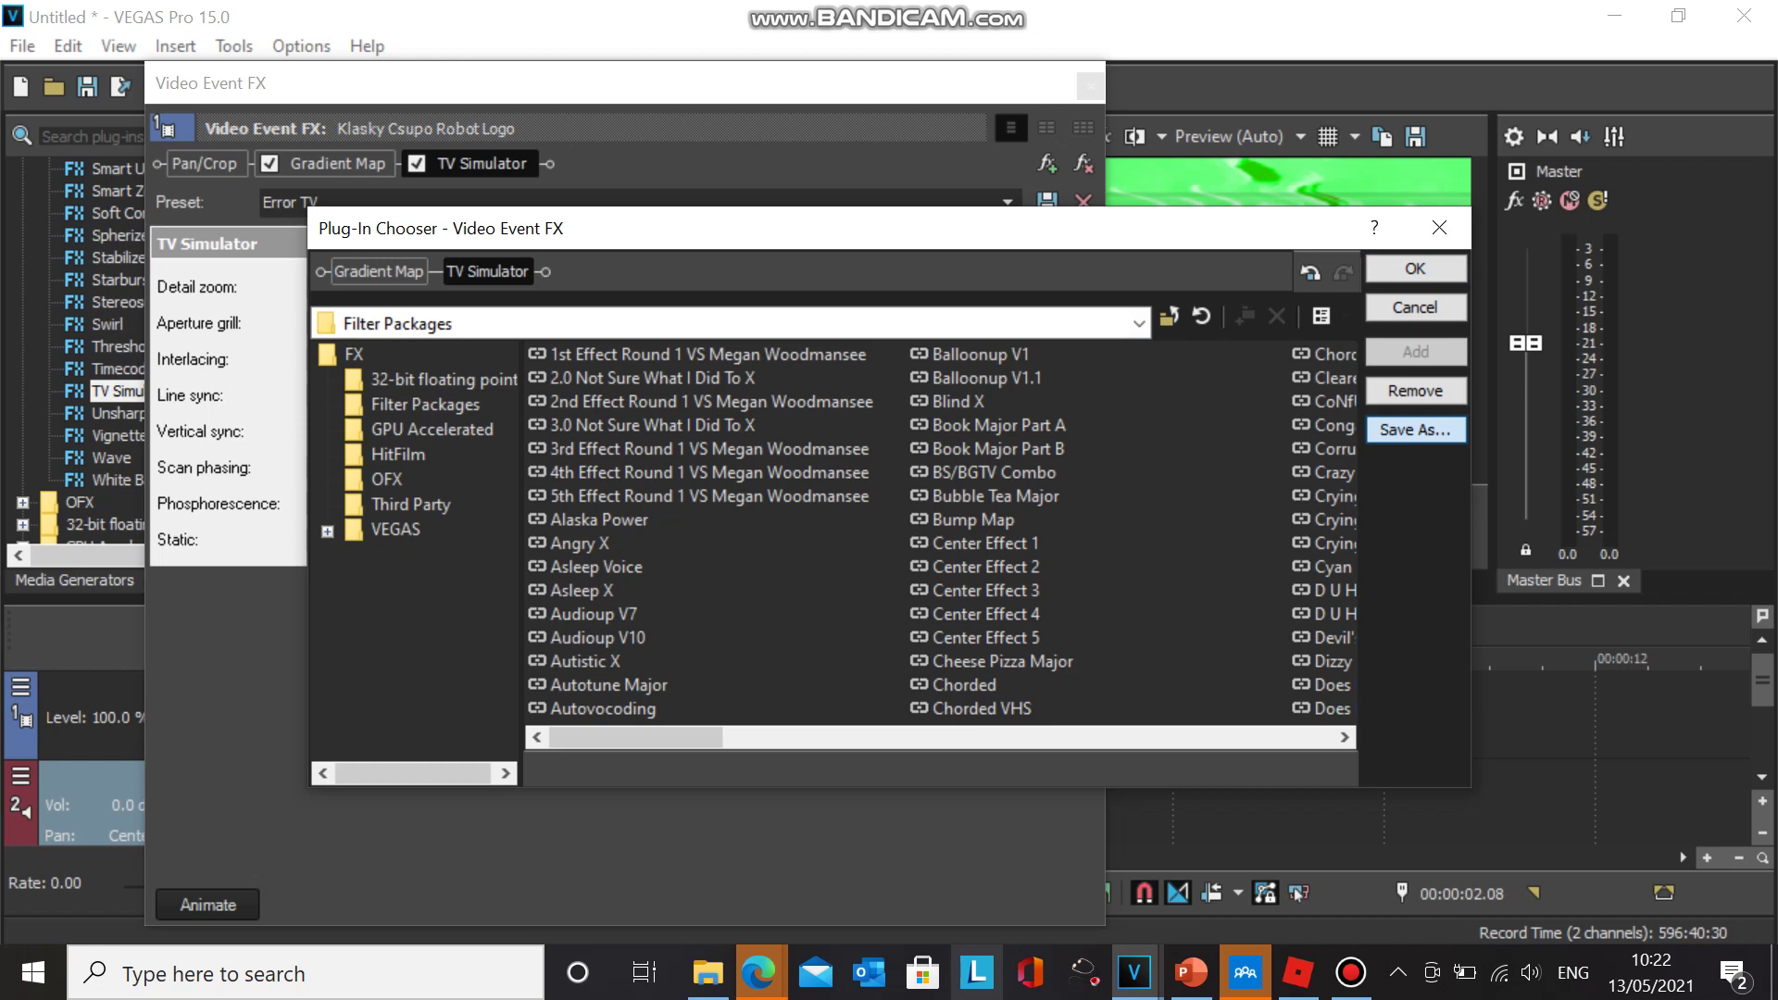
{"action": "left_click", "coordinate": [1415, 428]}
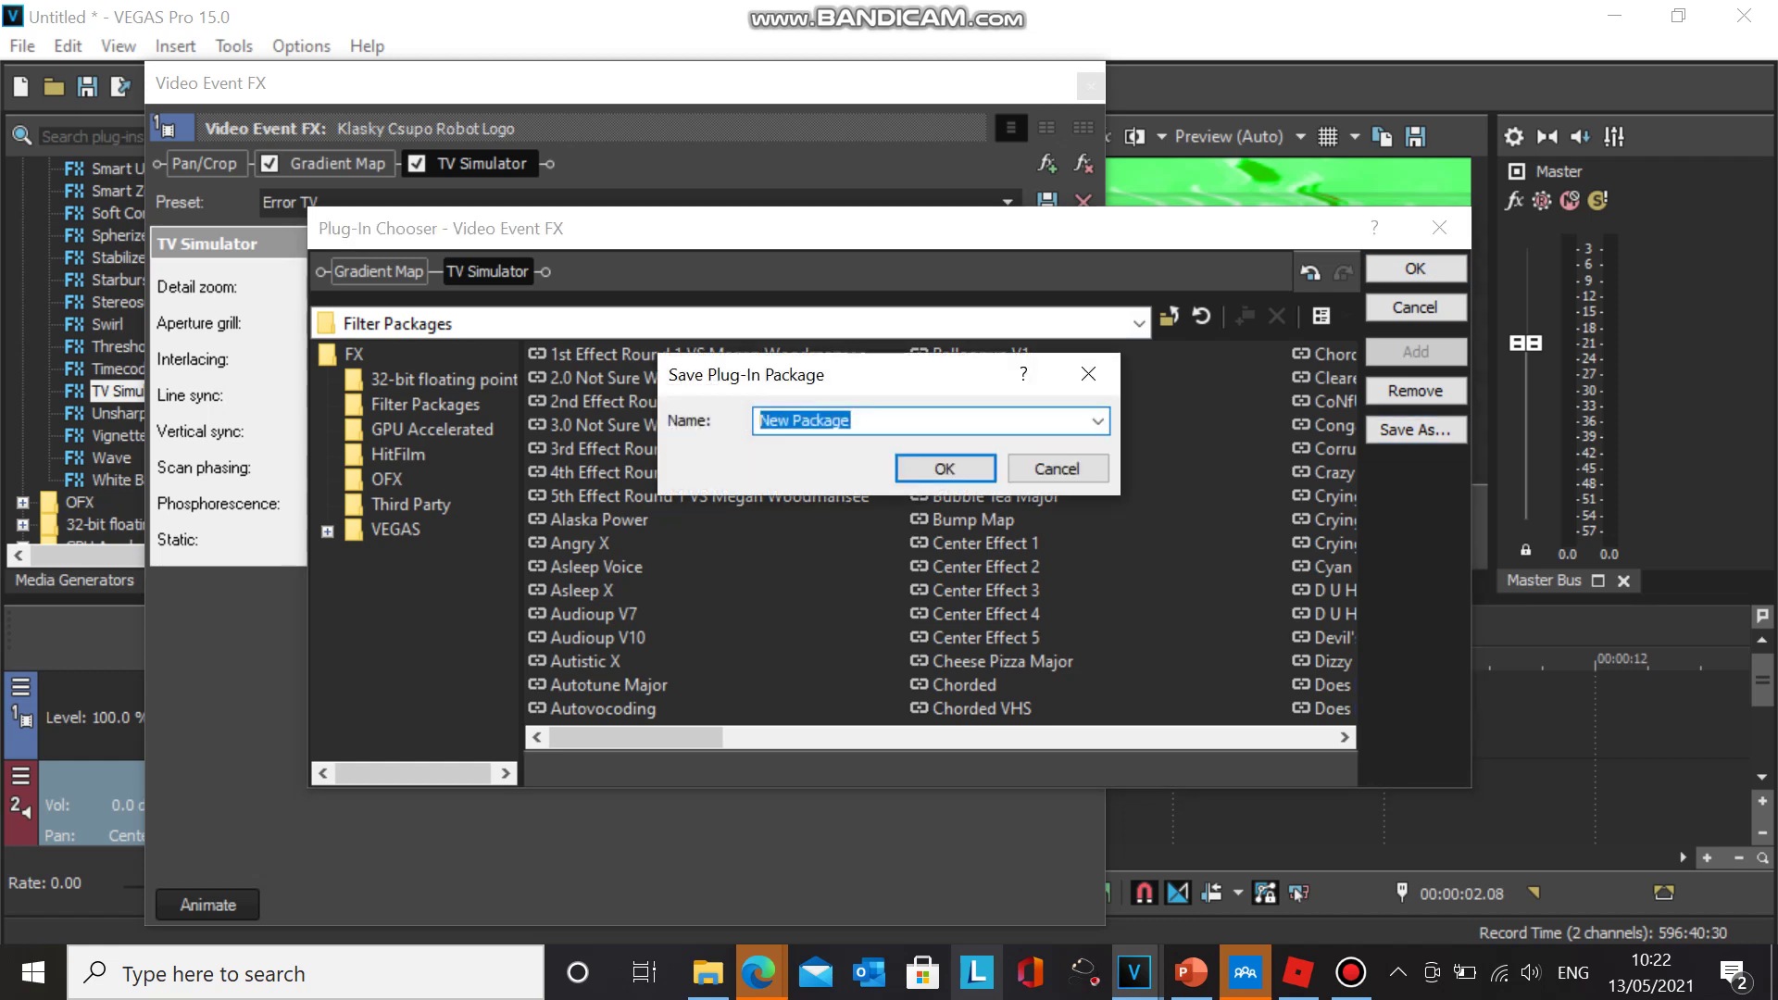
{"action": "type", "text": "Str"}
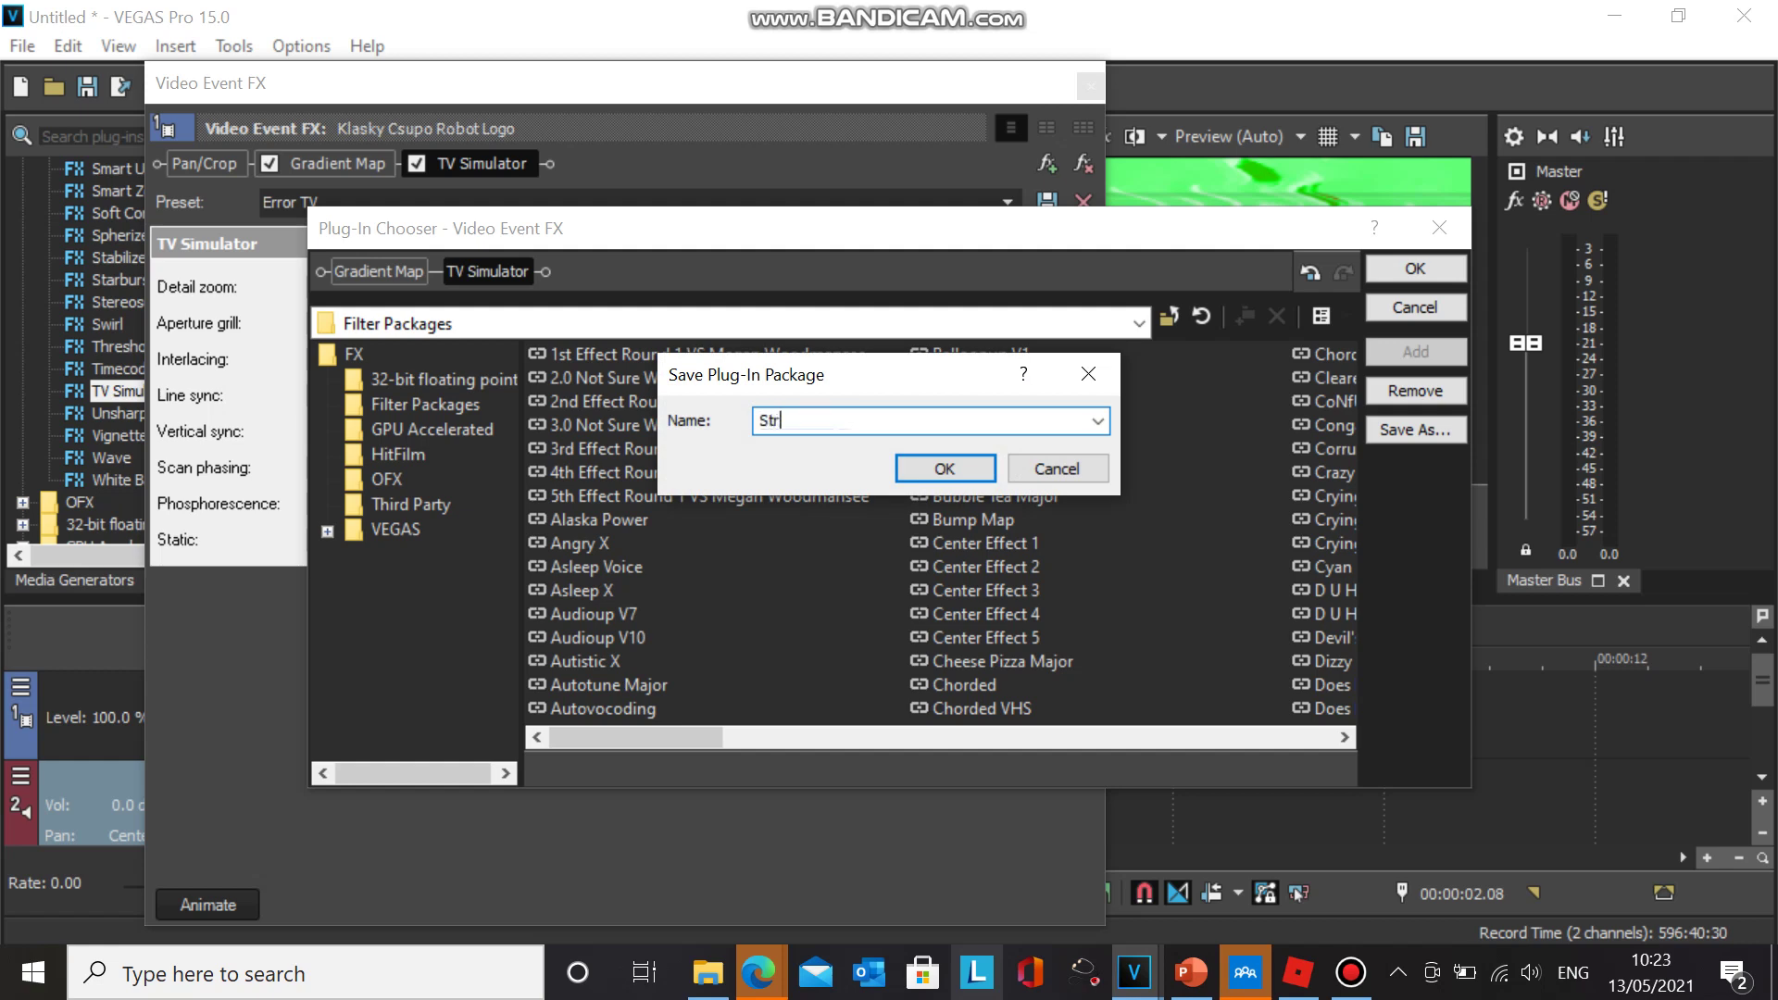
{"action": "type", "text": "awberry Donut Major"}
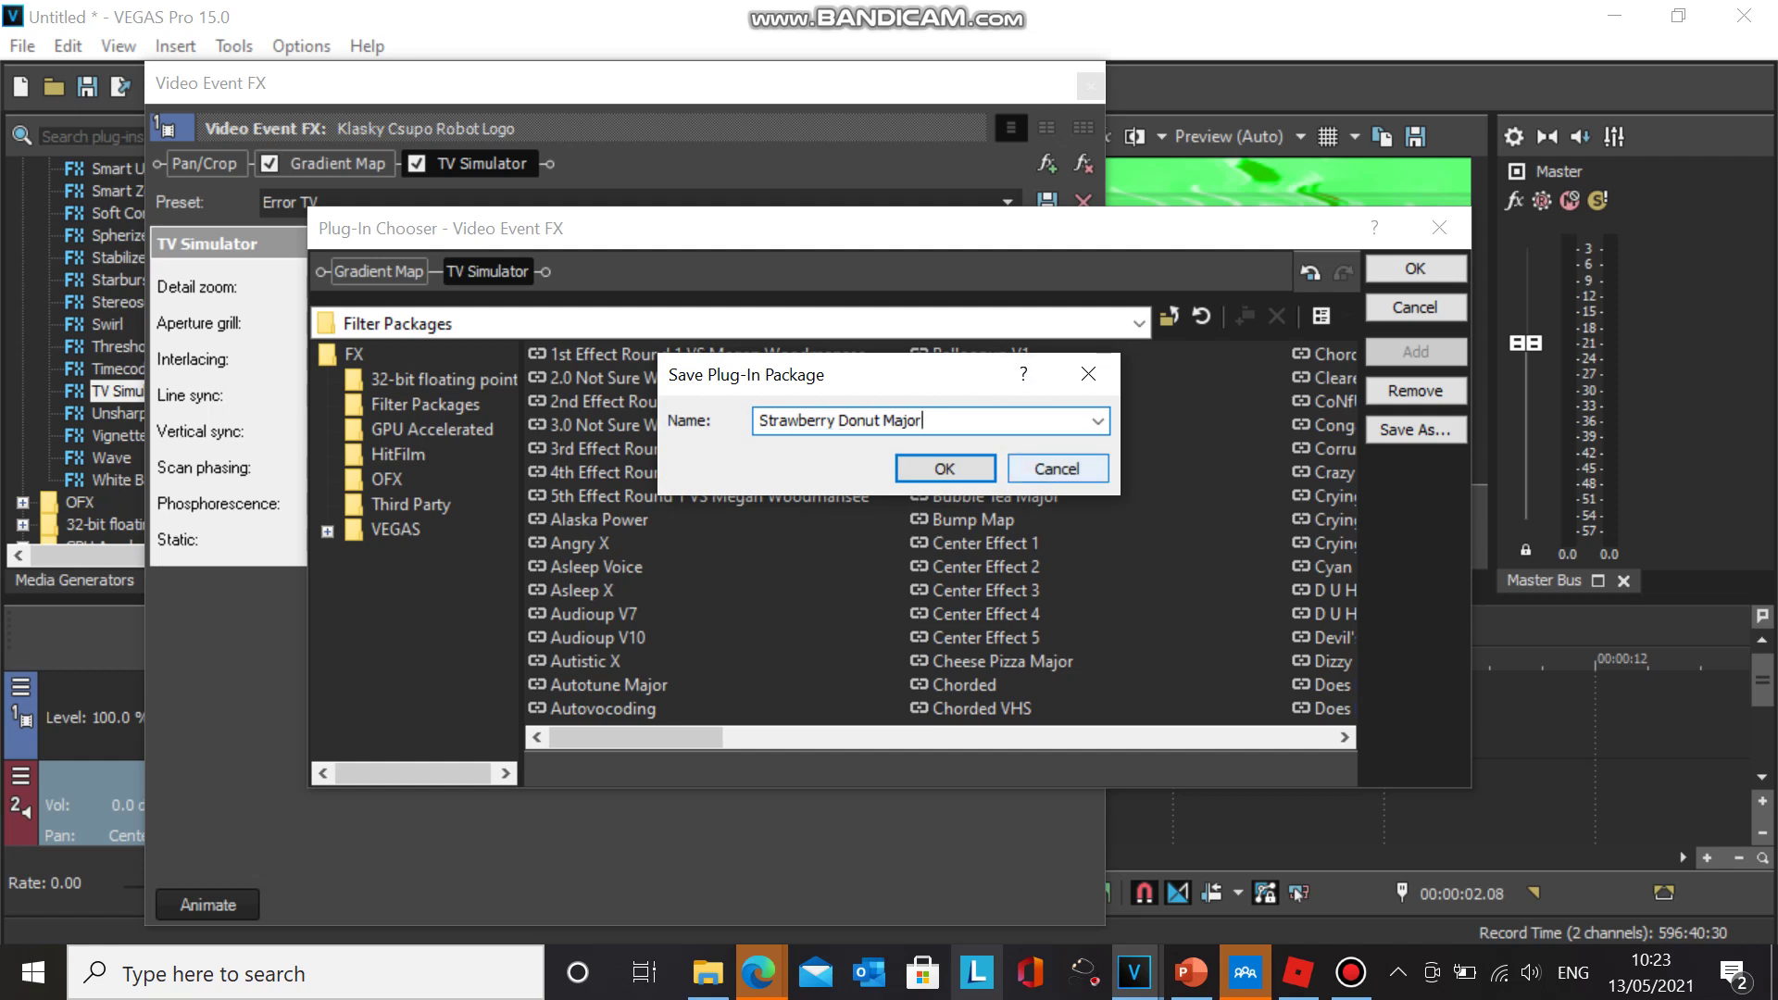
{"action": "left_click", "coordinate": [945, 469]}
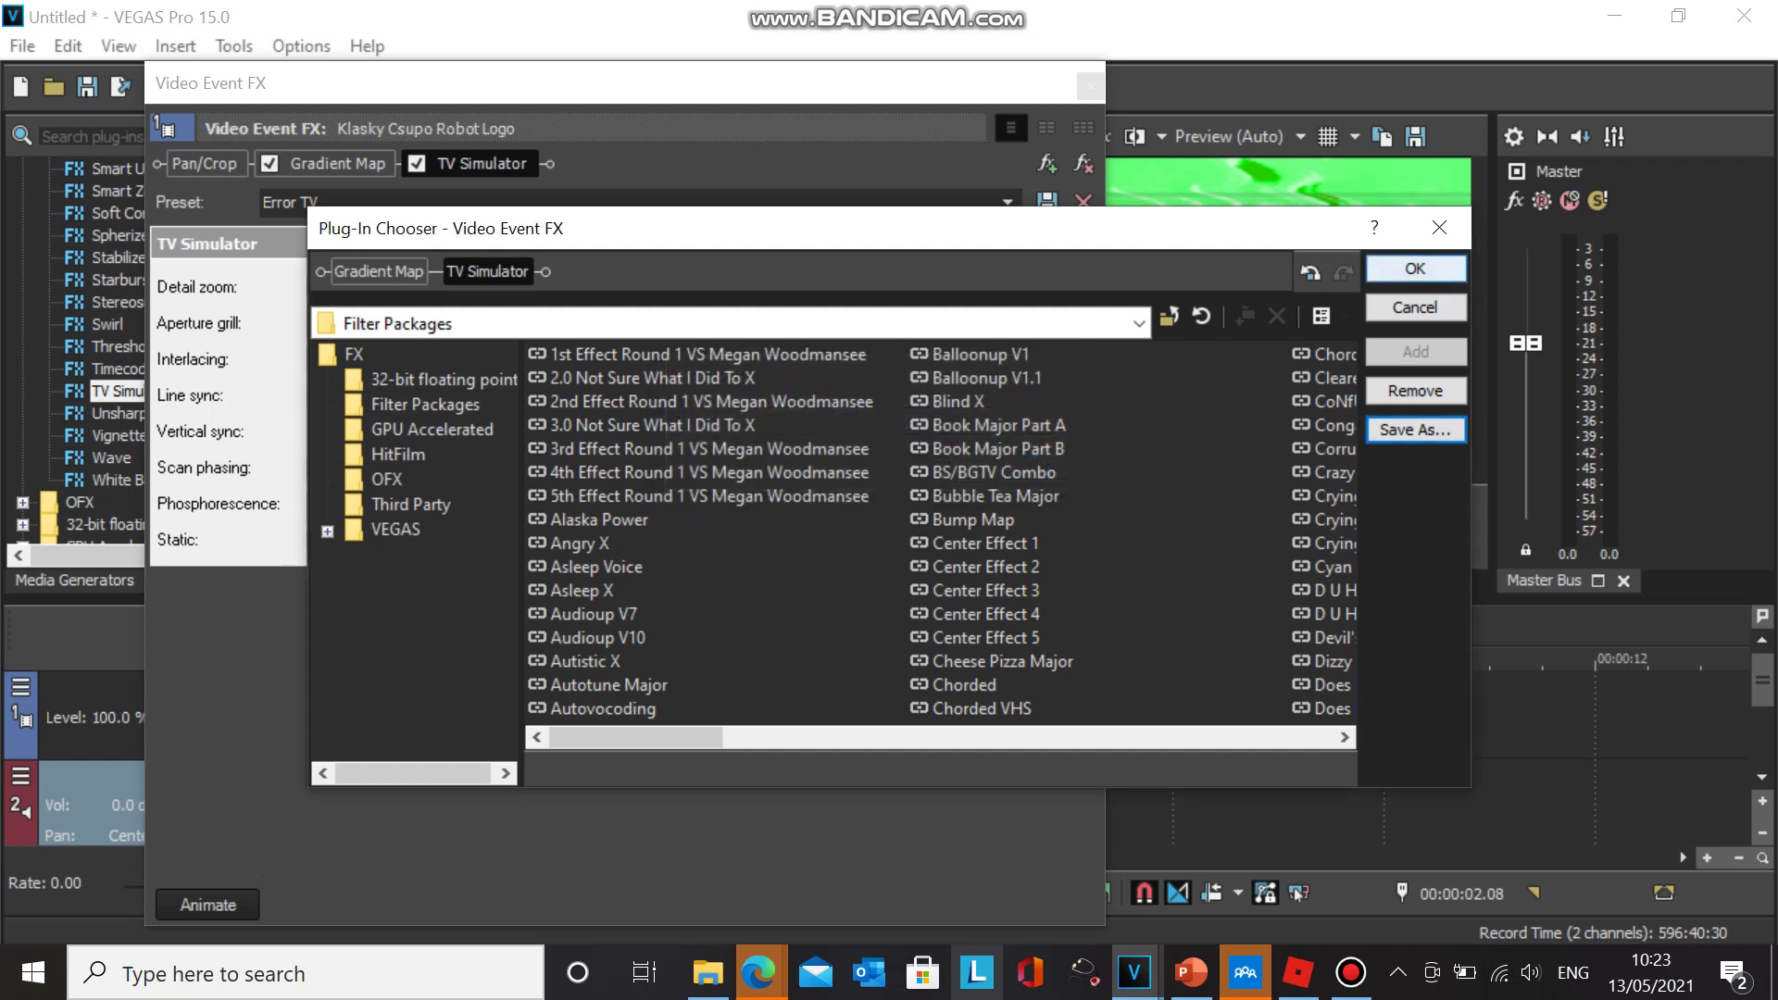
{"action": "left_click", "coordinate": [1414, 269]}
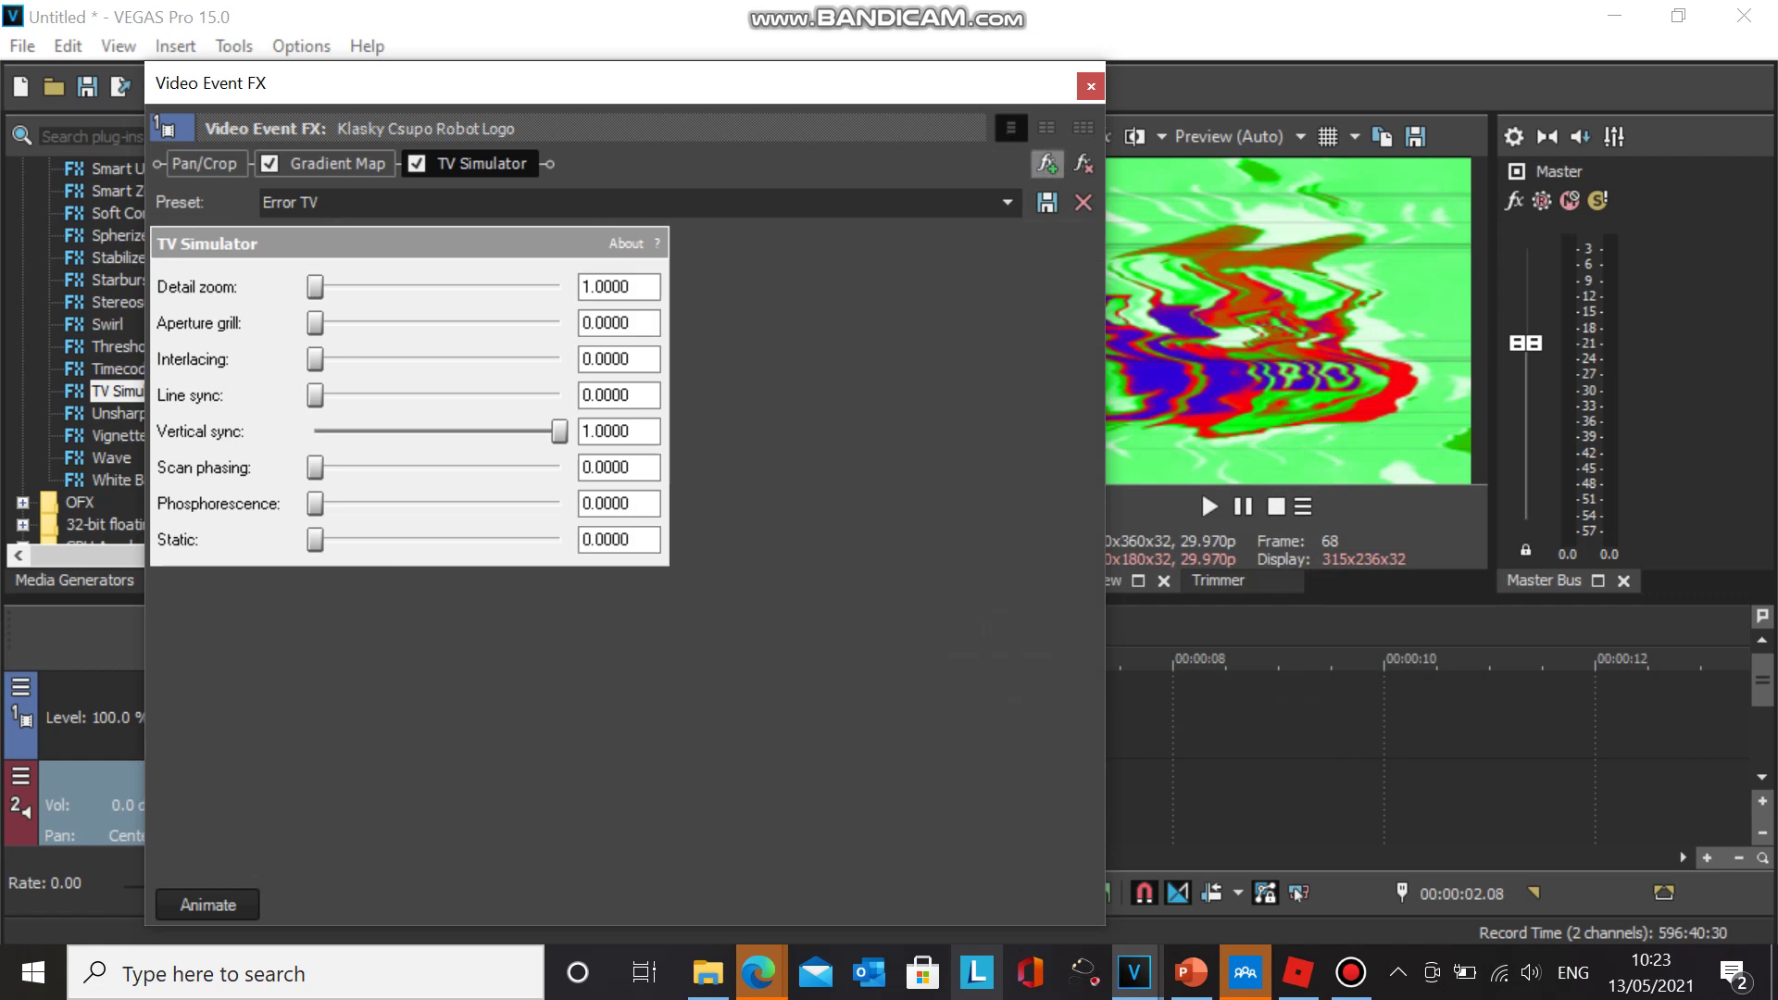
- Remove TV Simulator from the video clip's effect chain and set the Gradient Map's first colour stop to RGB 255, 203, 15
{"action": "left_click", "coordinate": [1083, 164]}
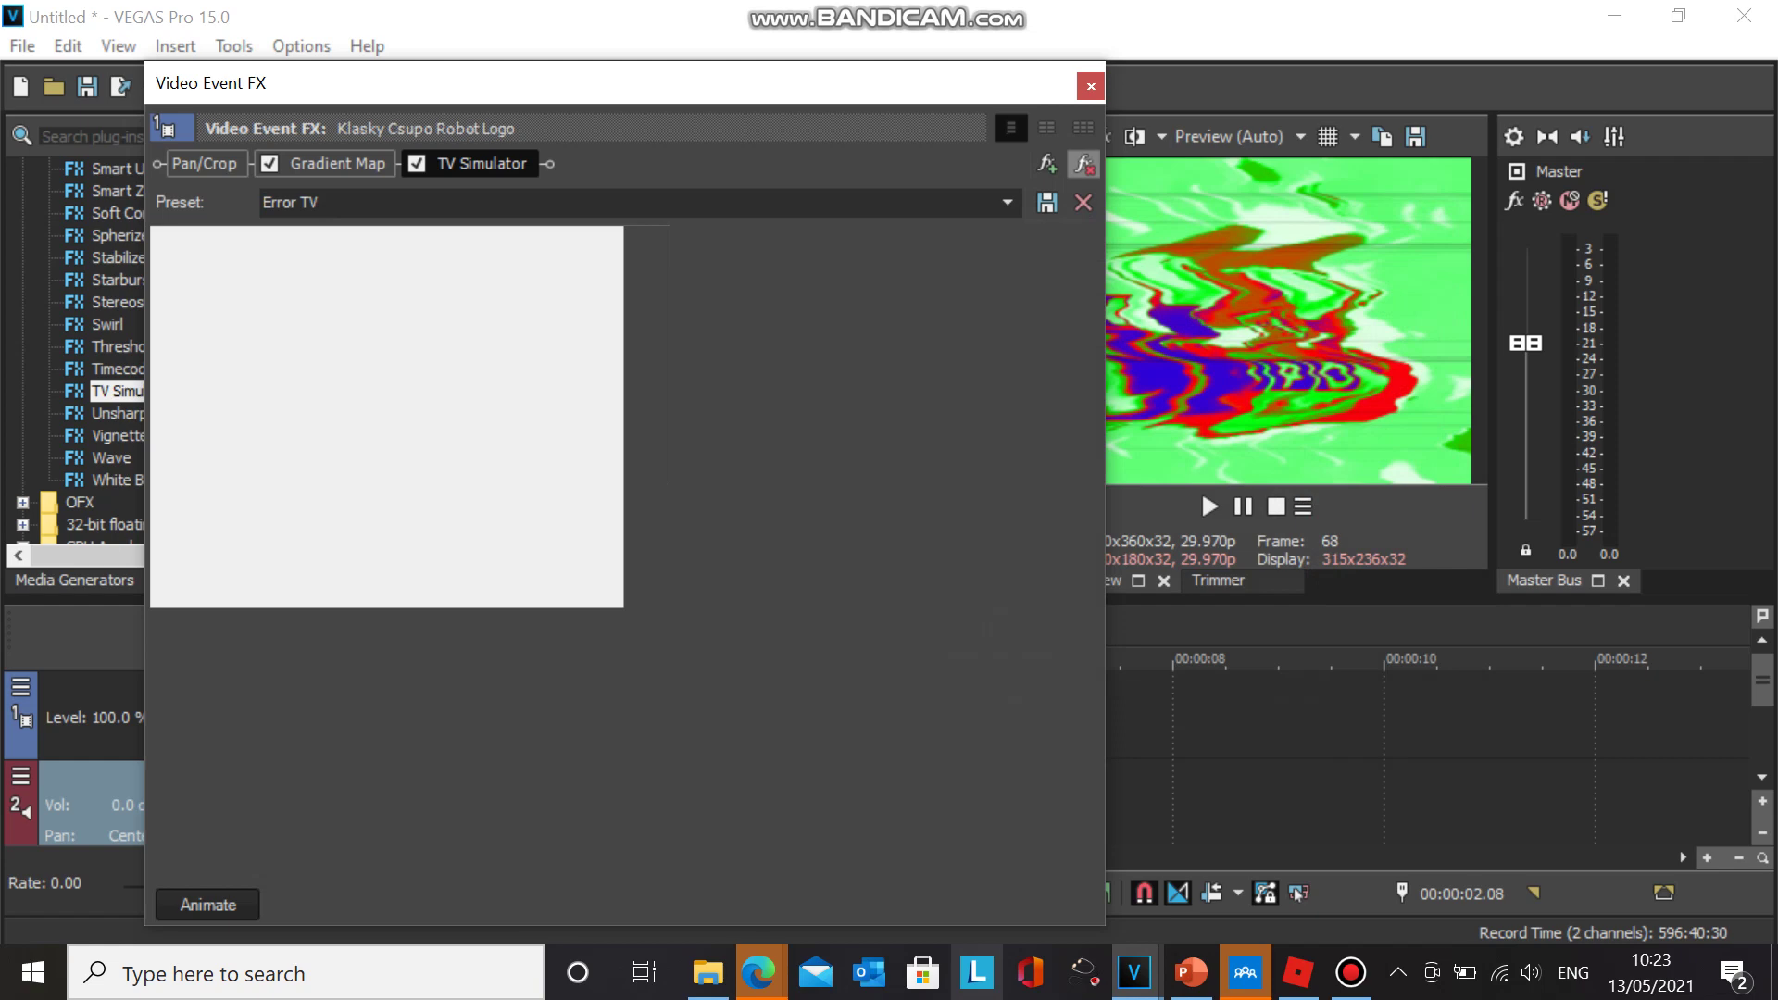
{"action": "left_click", "coordinate": [1084, 164]}
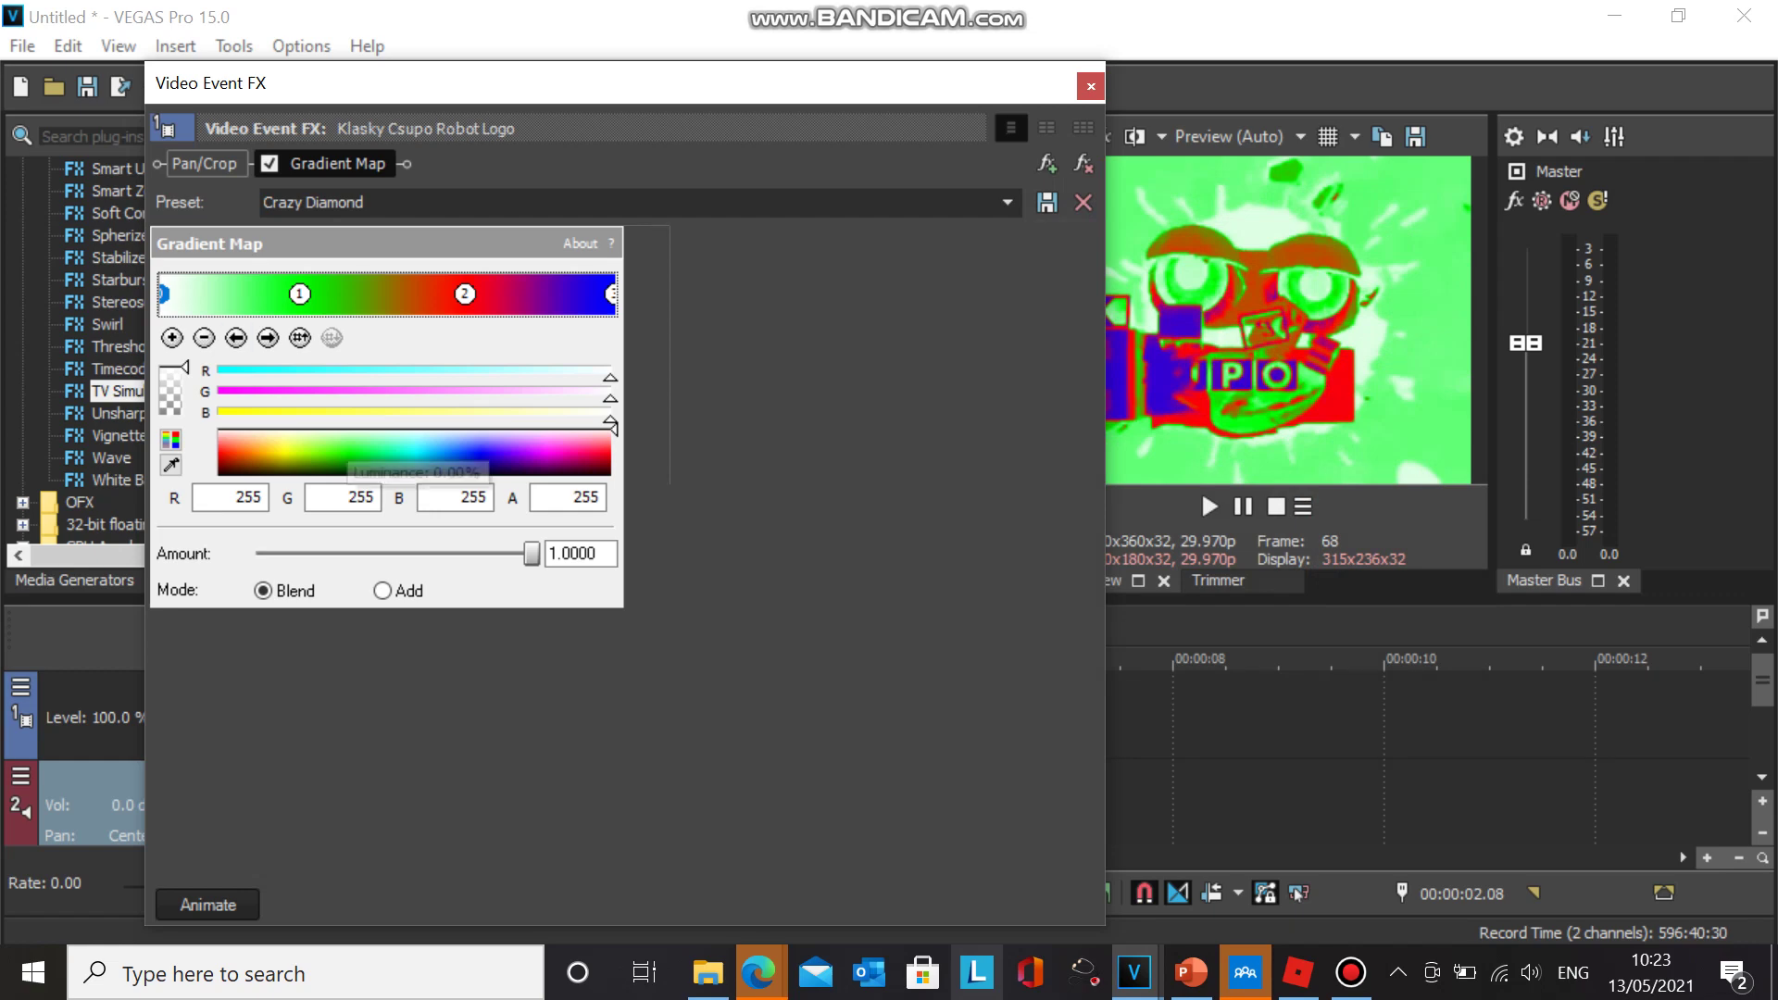
{"action": "left_click", "coordinate": [267, 462]}
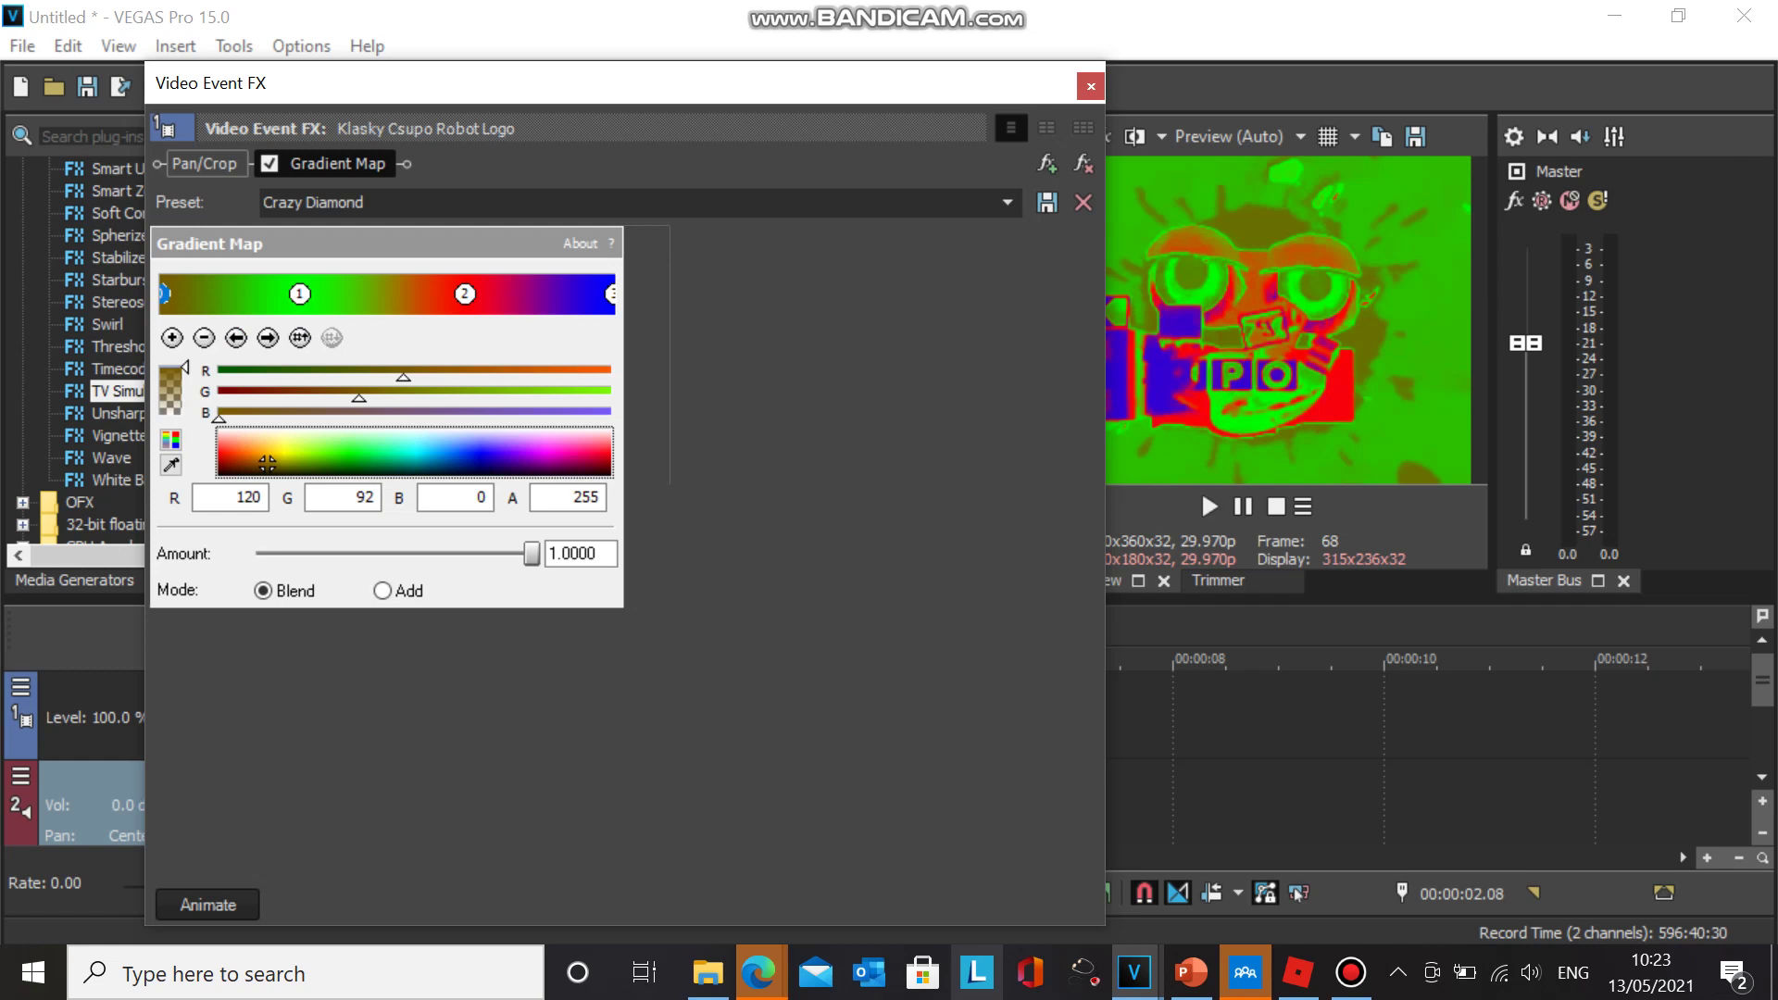
{"action": "left_click", "coordinate": [270, 451]}
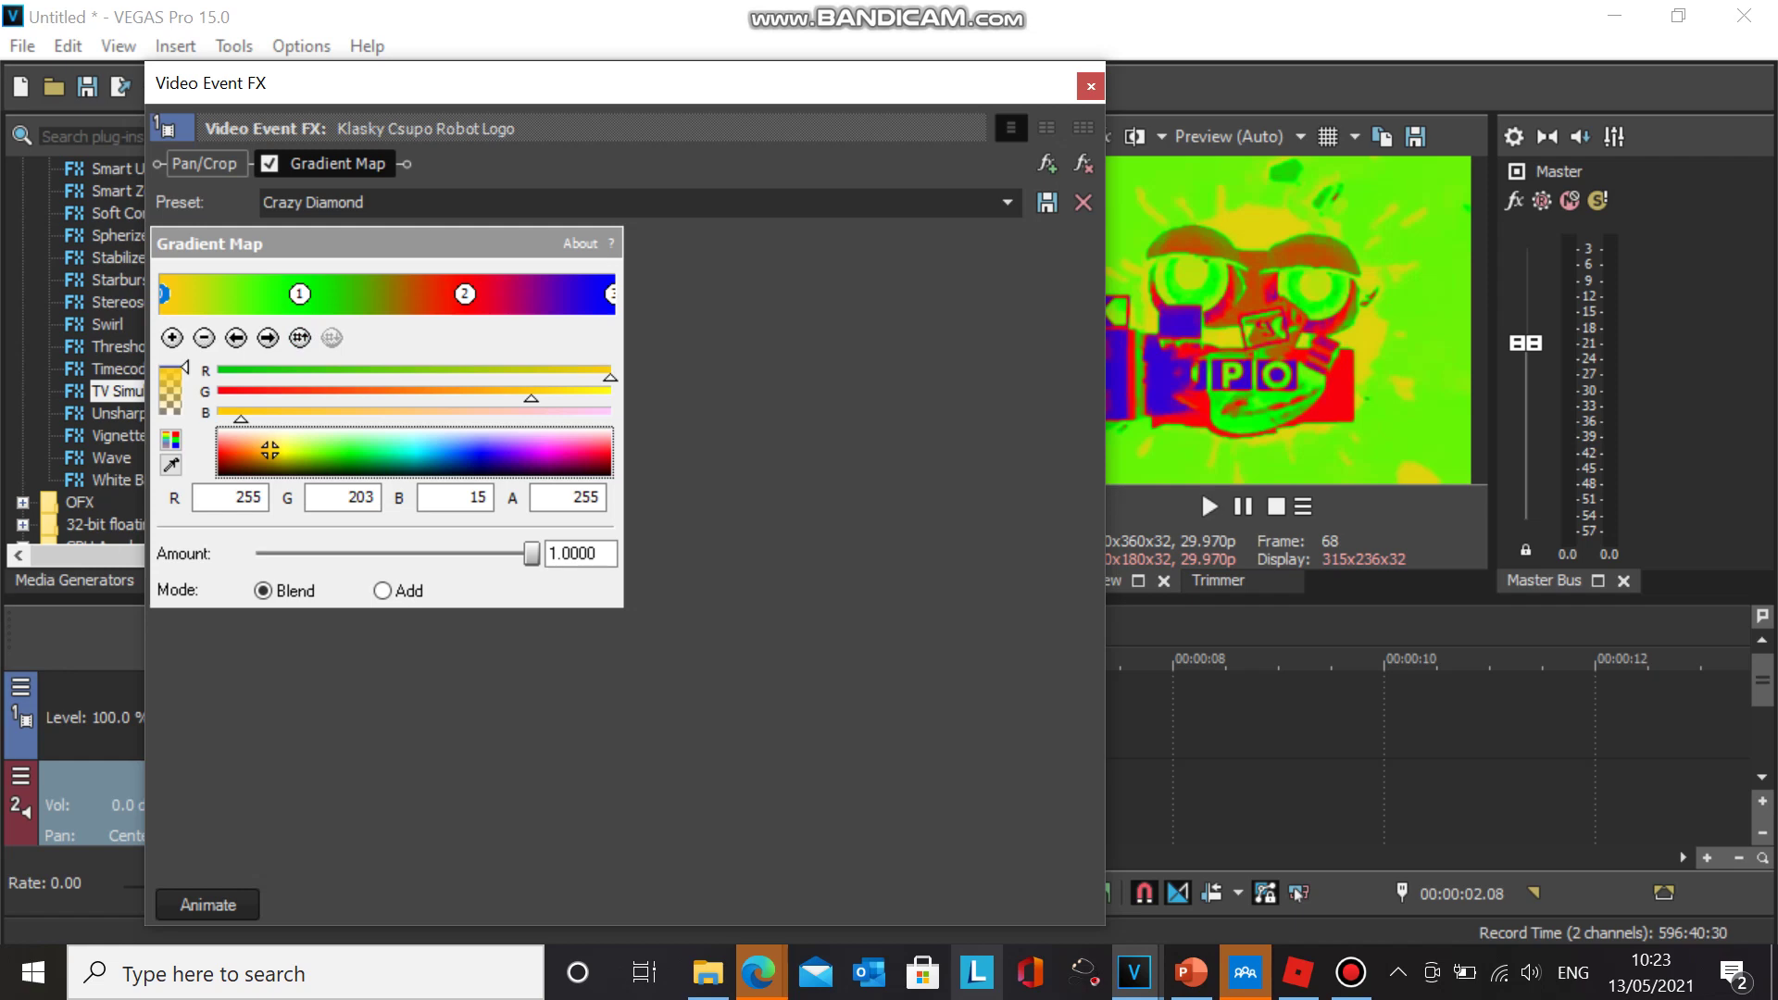
- Set Gradient Map stop 1 to RGB 255, 239, 180 and the last stop to white, nudging stop 2 slightly towards stop 1
{"action": "left_click", "coordinate": [348, 452]}
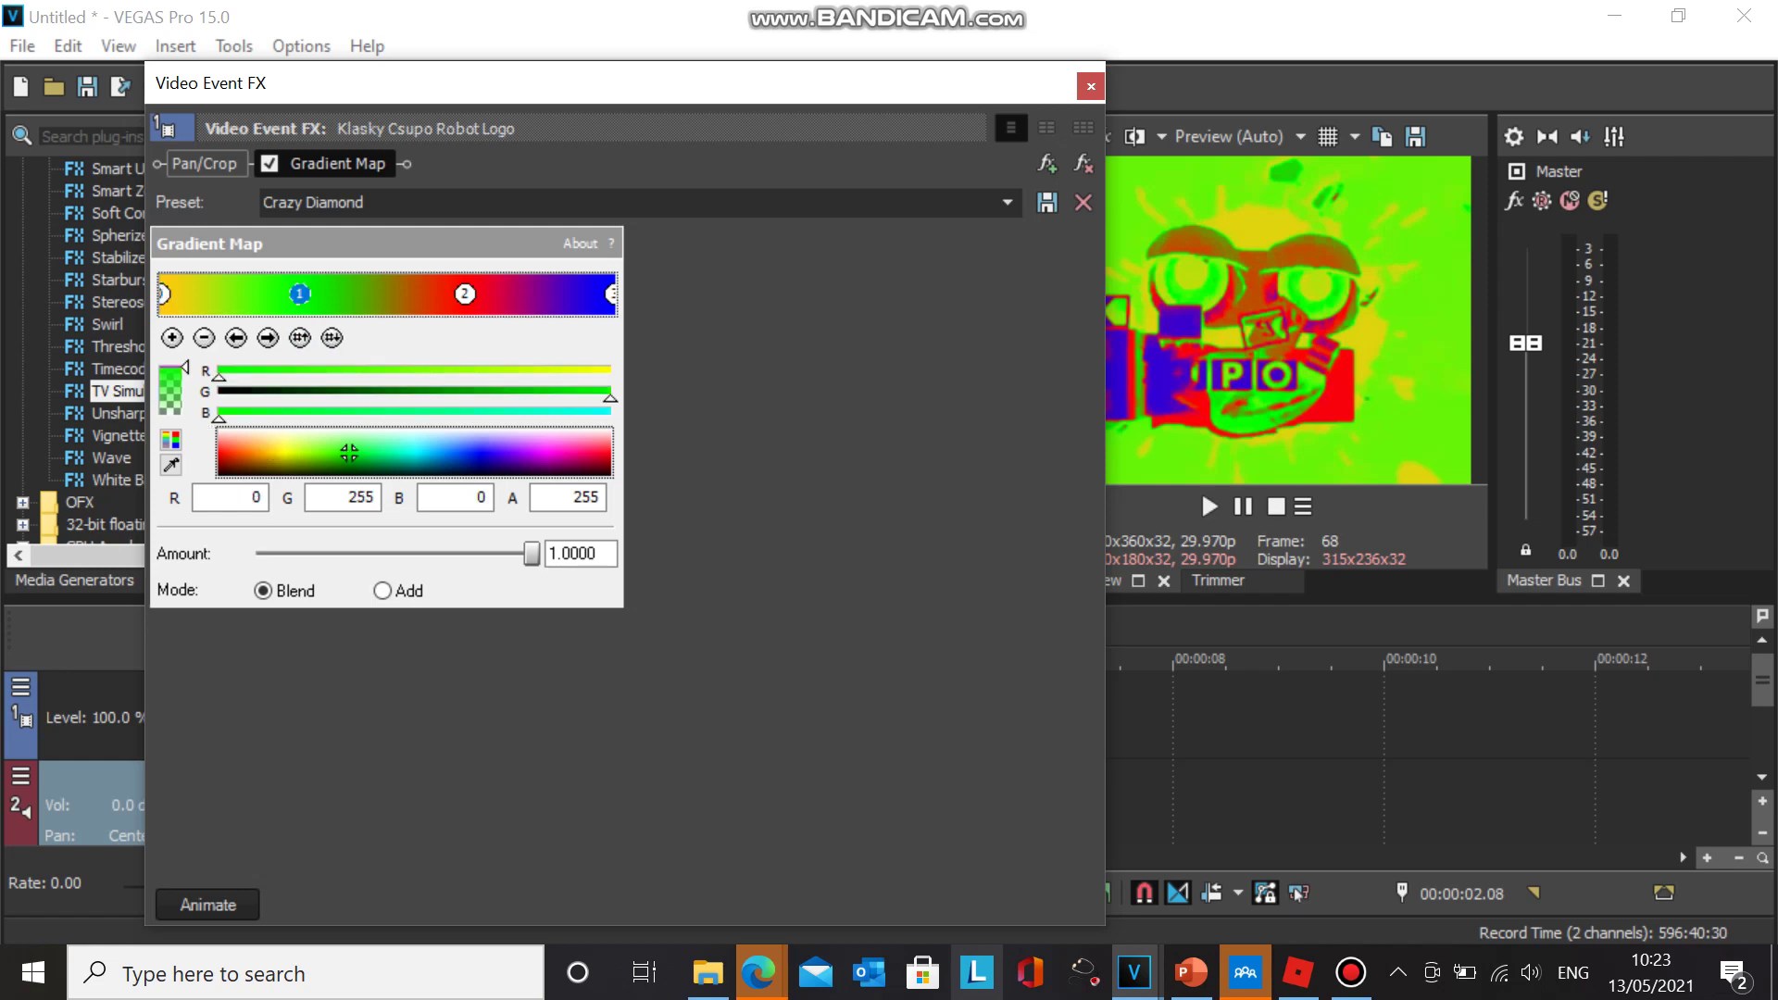
{"action": "left_click", "coordinate": [269, 436]}
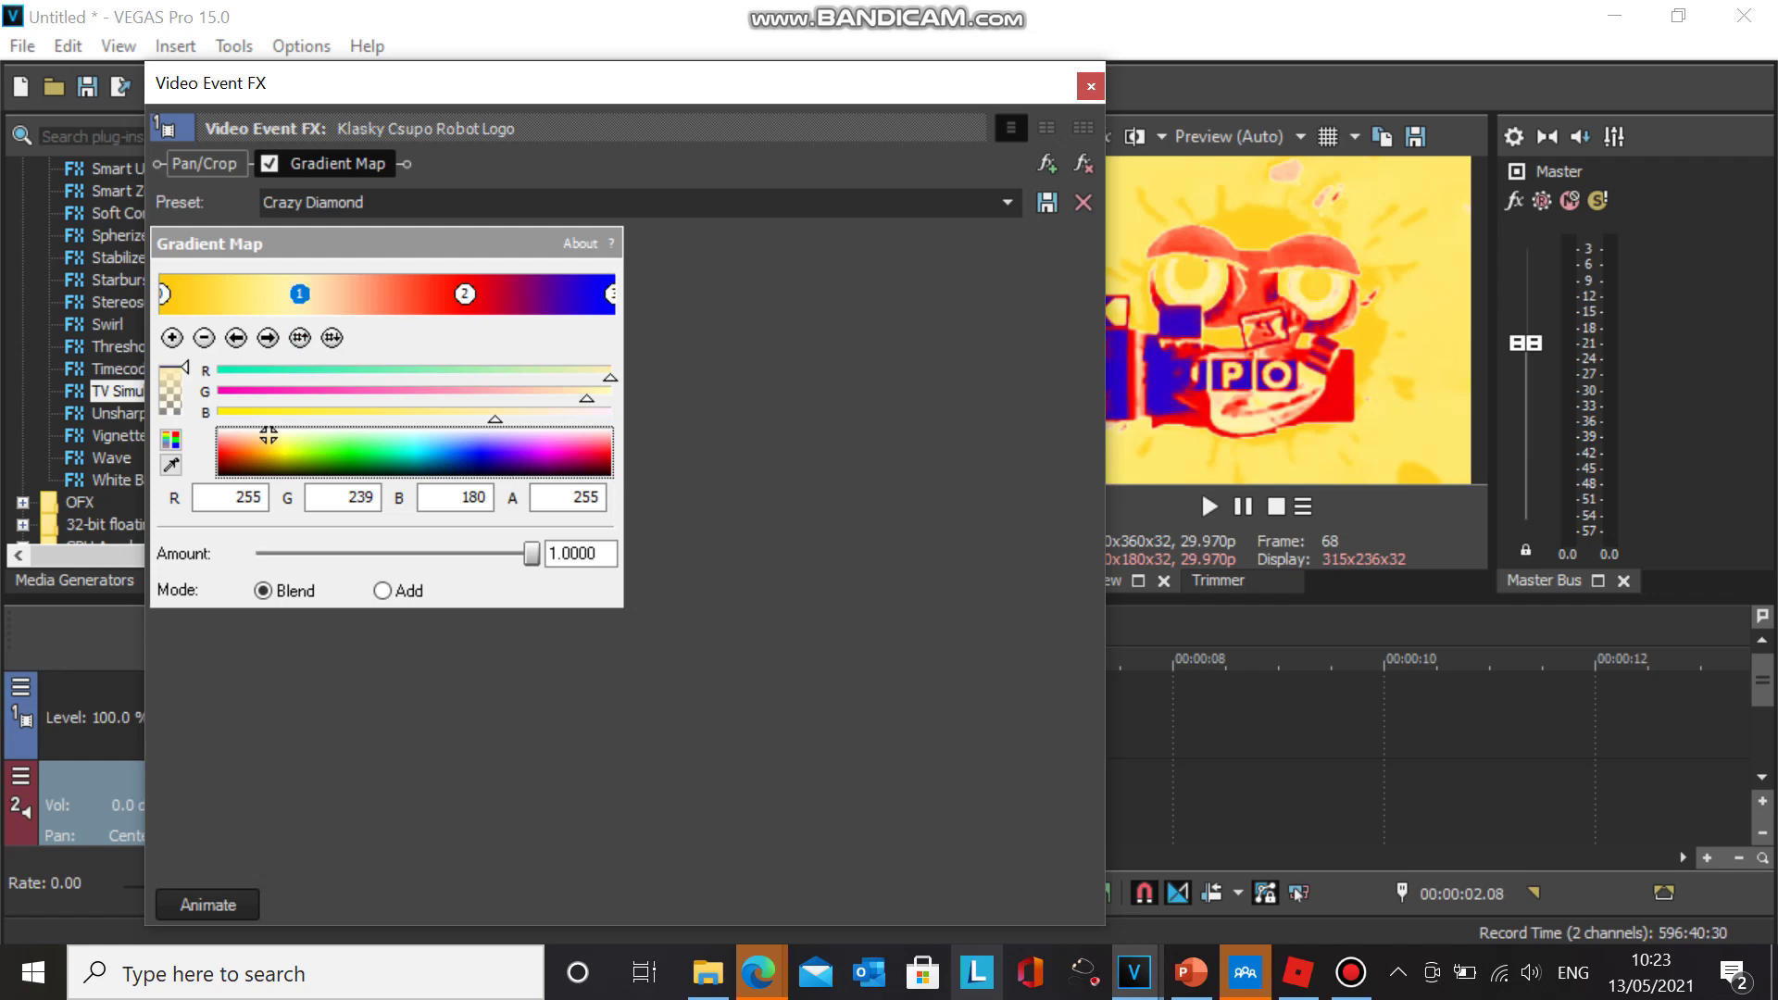
{"action": "left_click_drag", "start_coordinate": [465, 294], "coordinate": [460, 294]}
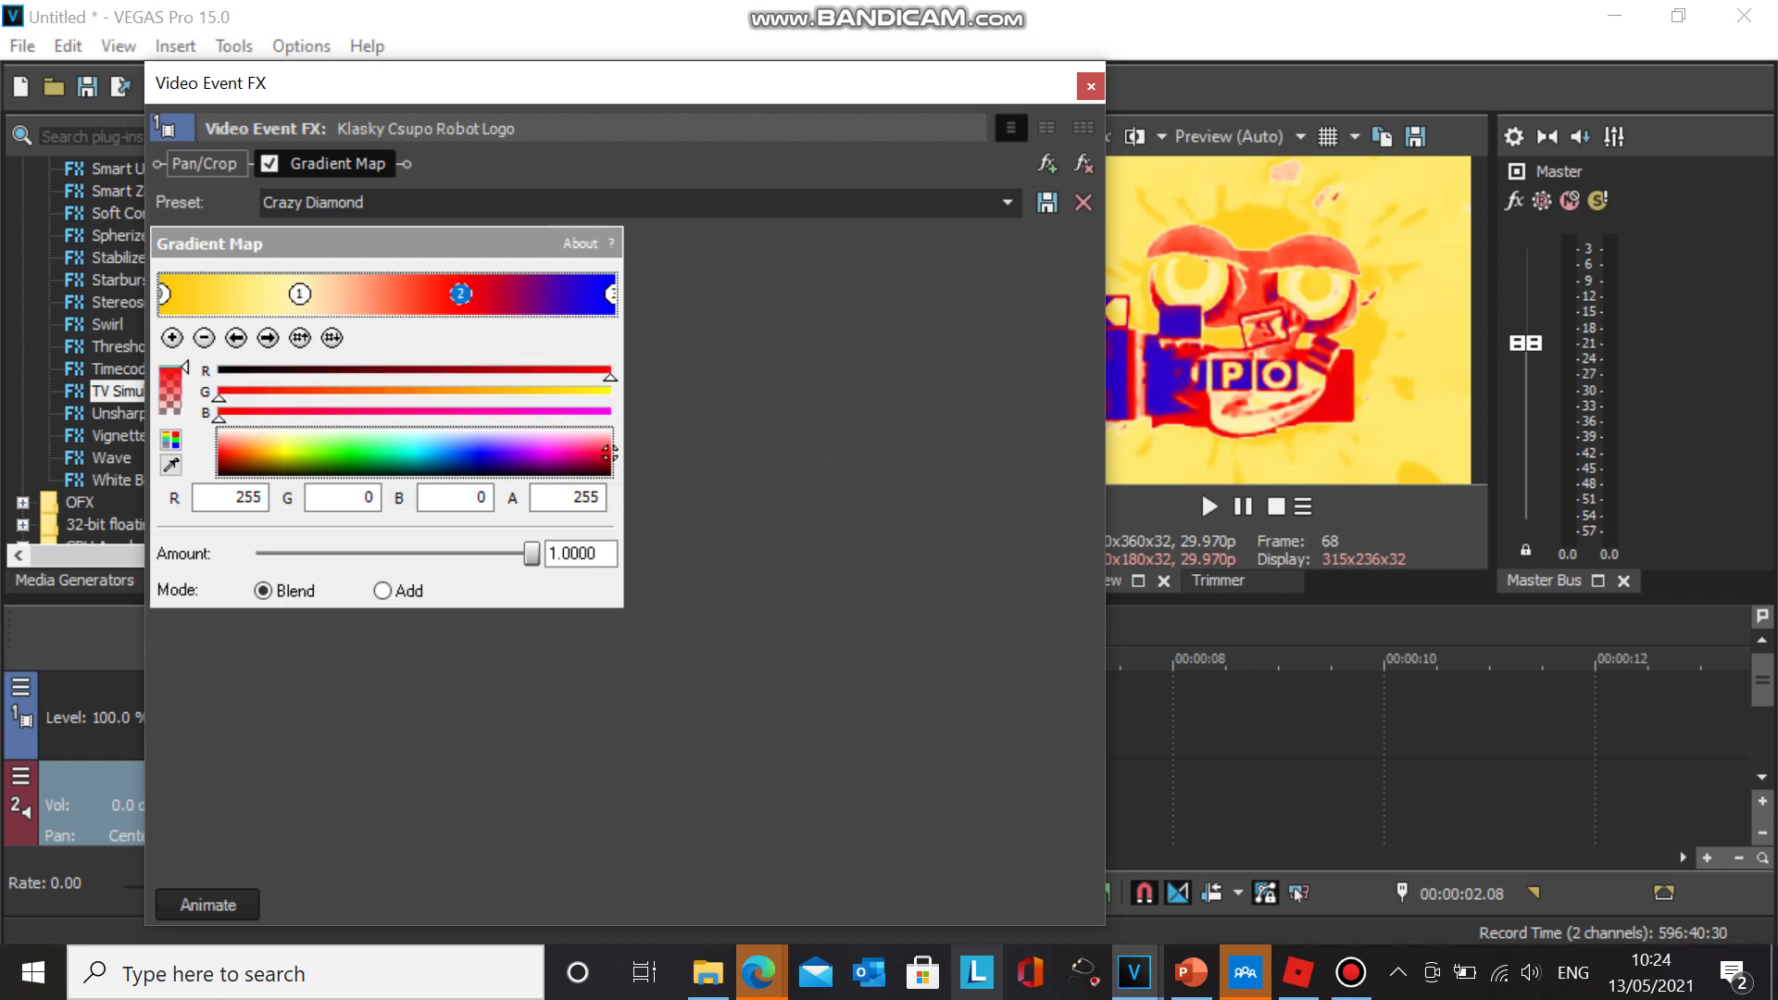
{"action": "left_click", "coordinate": [610, 293]}
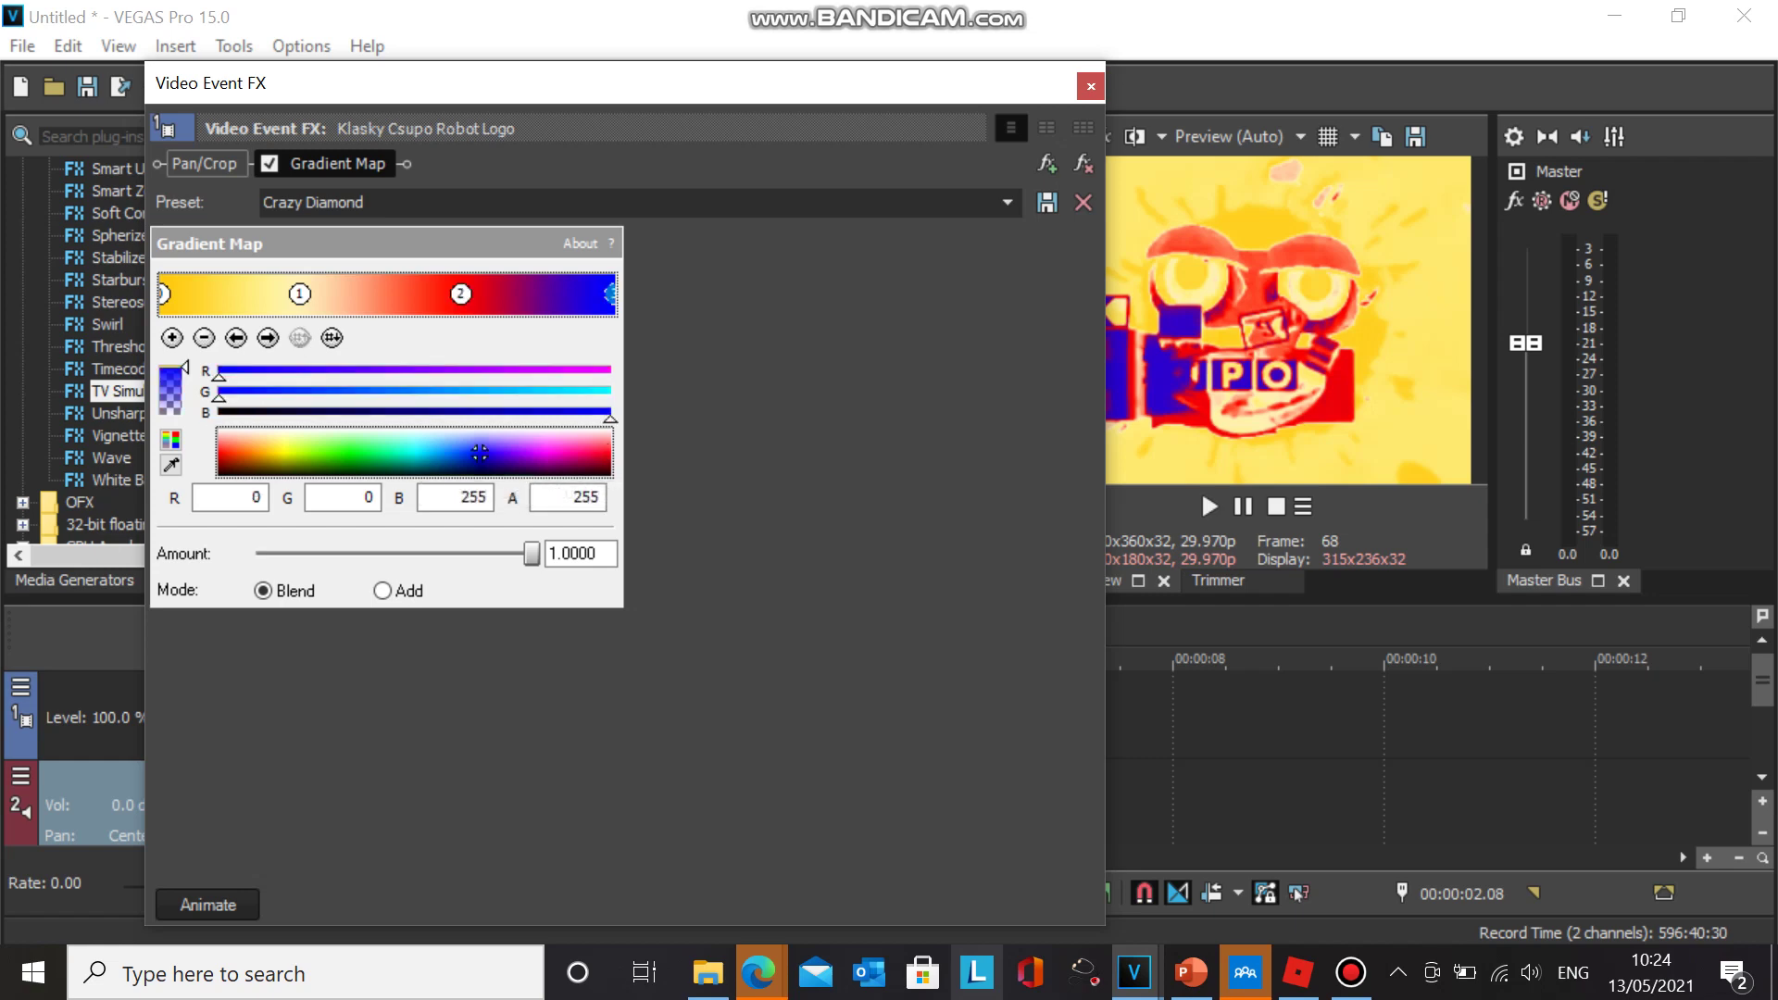
{"action": "left_click", "coordinate": [612, 427]}
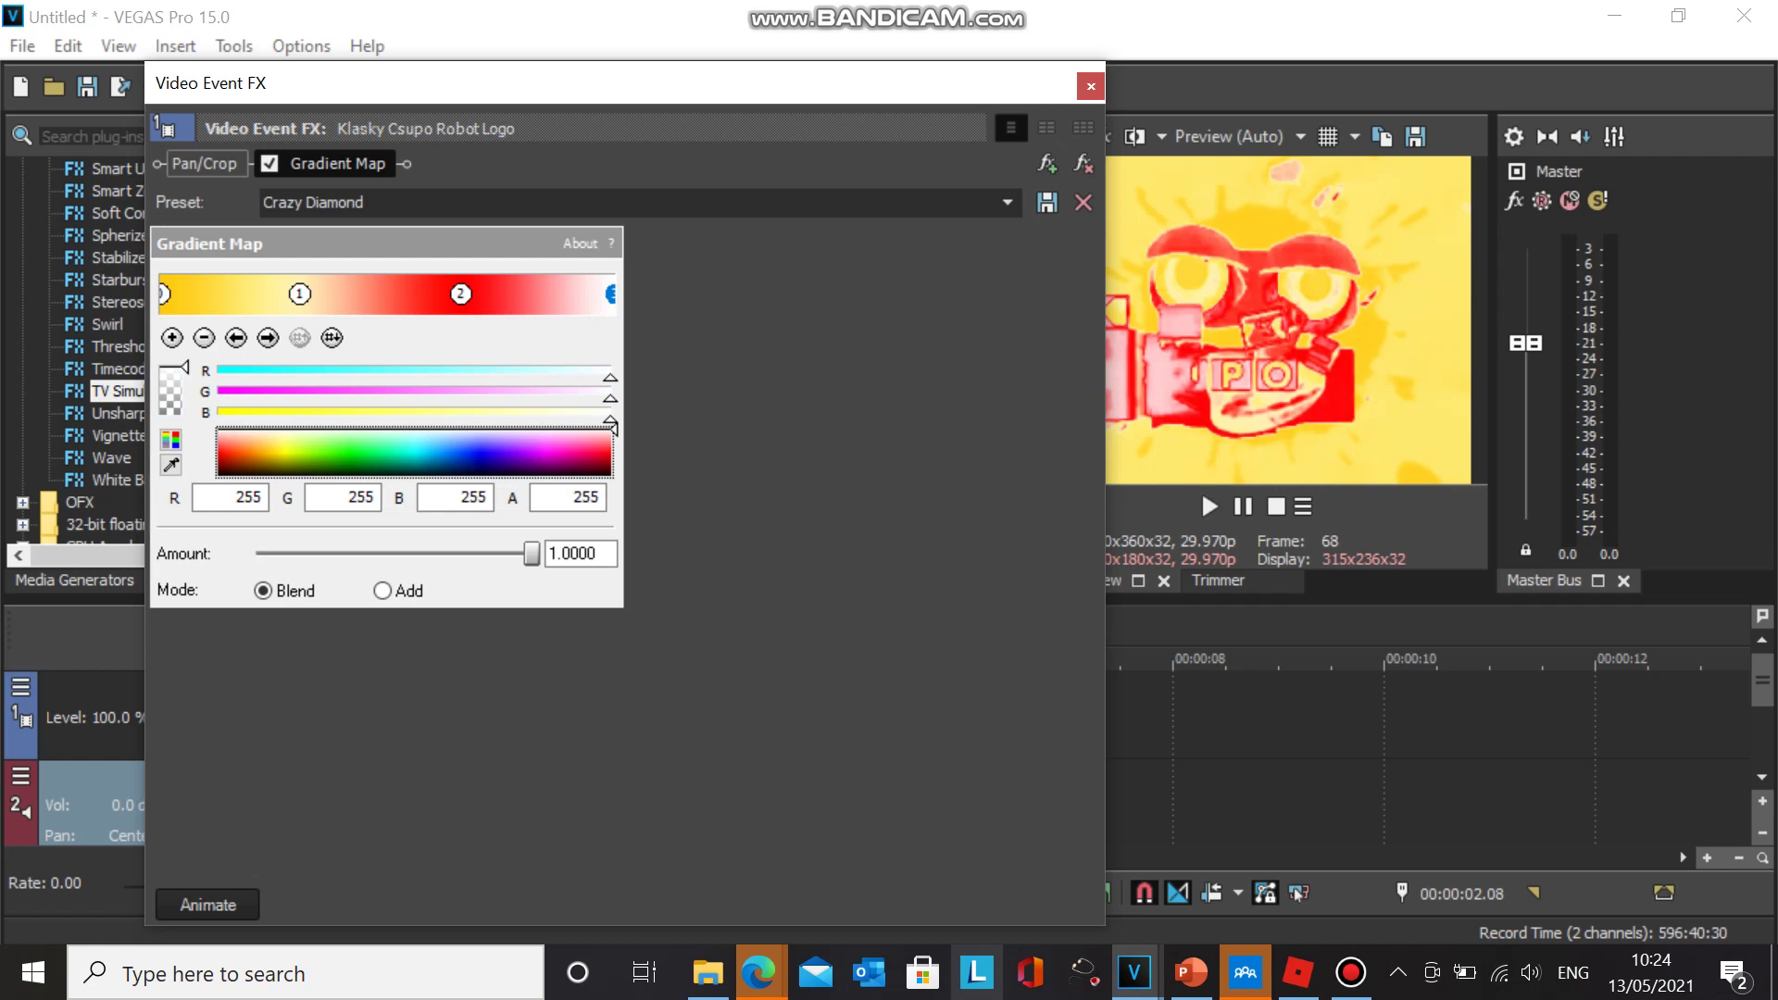
- Name the Gradient Map preset Strawberry Donut Major, save the chain as a plug-in package of the same name, and close the effect window
{"action": "left_click", "coordinate": [313, 202]}
{"action": "type", "text": "Strawberry Donut Major"}
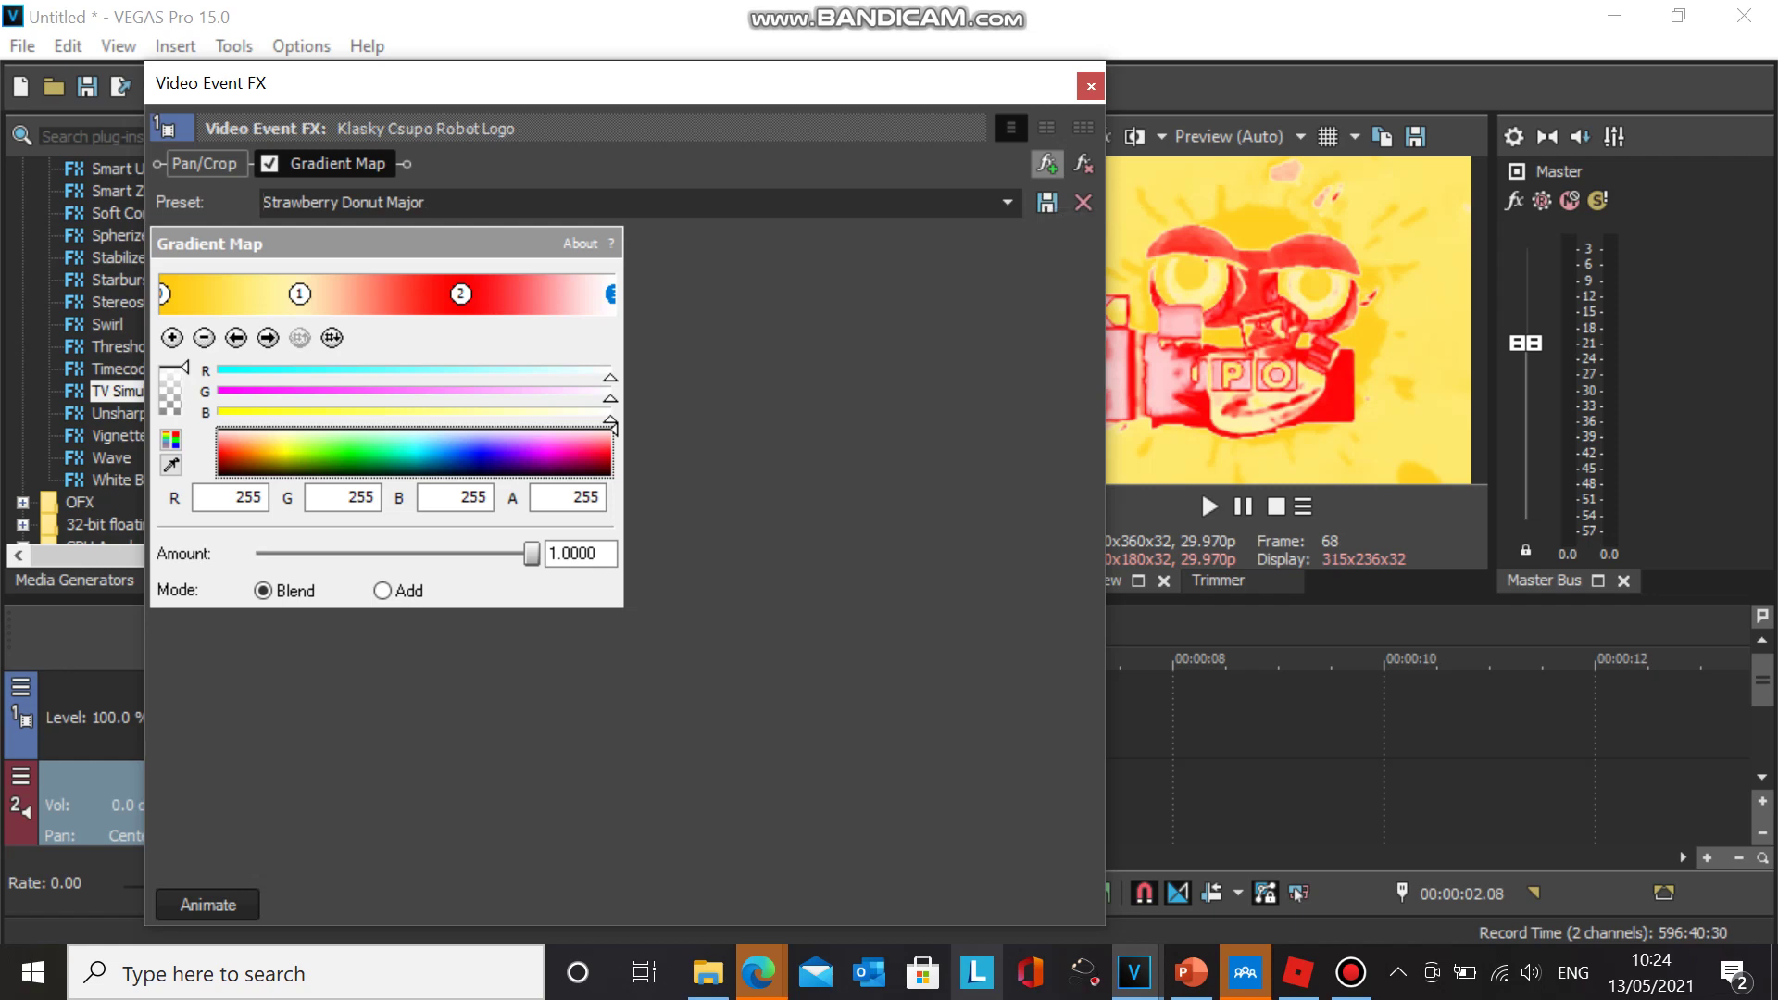
{"action": "left_click", "coordinate": [1047, 164]}
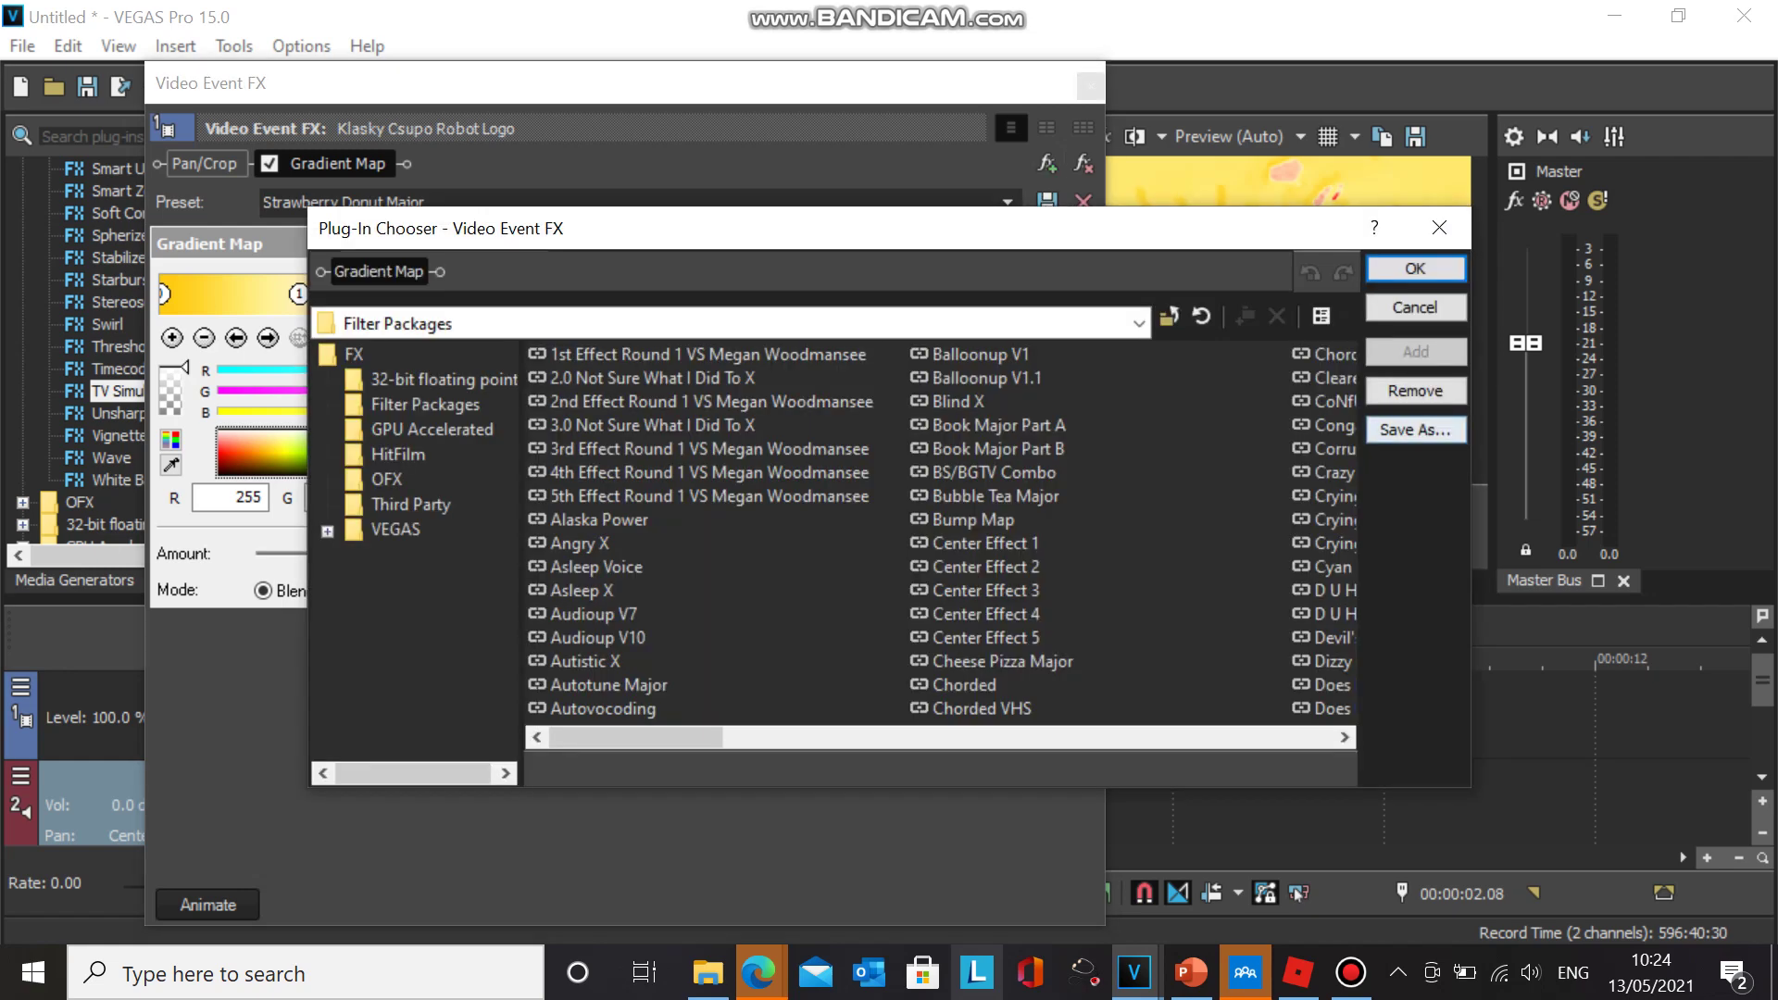
{"action": "left_click", "coordinate": [1416, 430]}
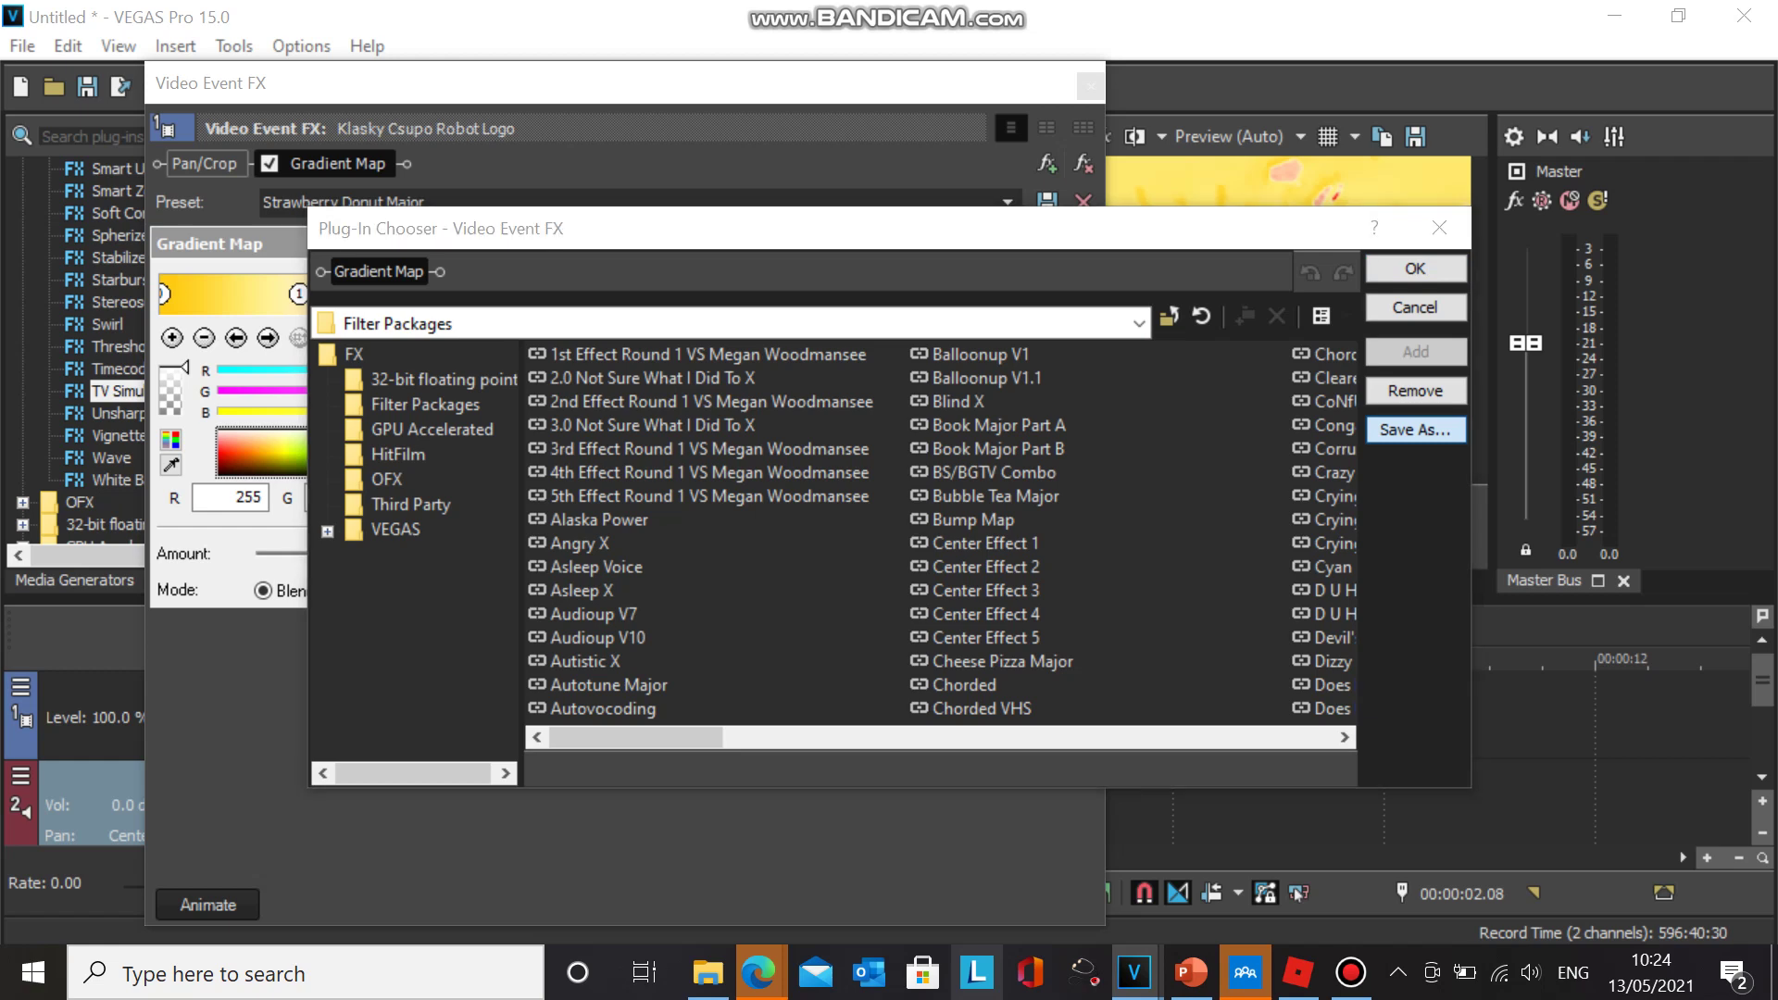
{"action": "left_click", "coordinate": [1416, 429]}
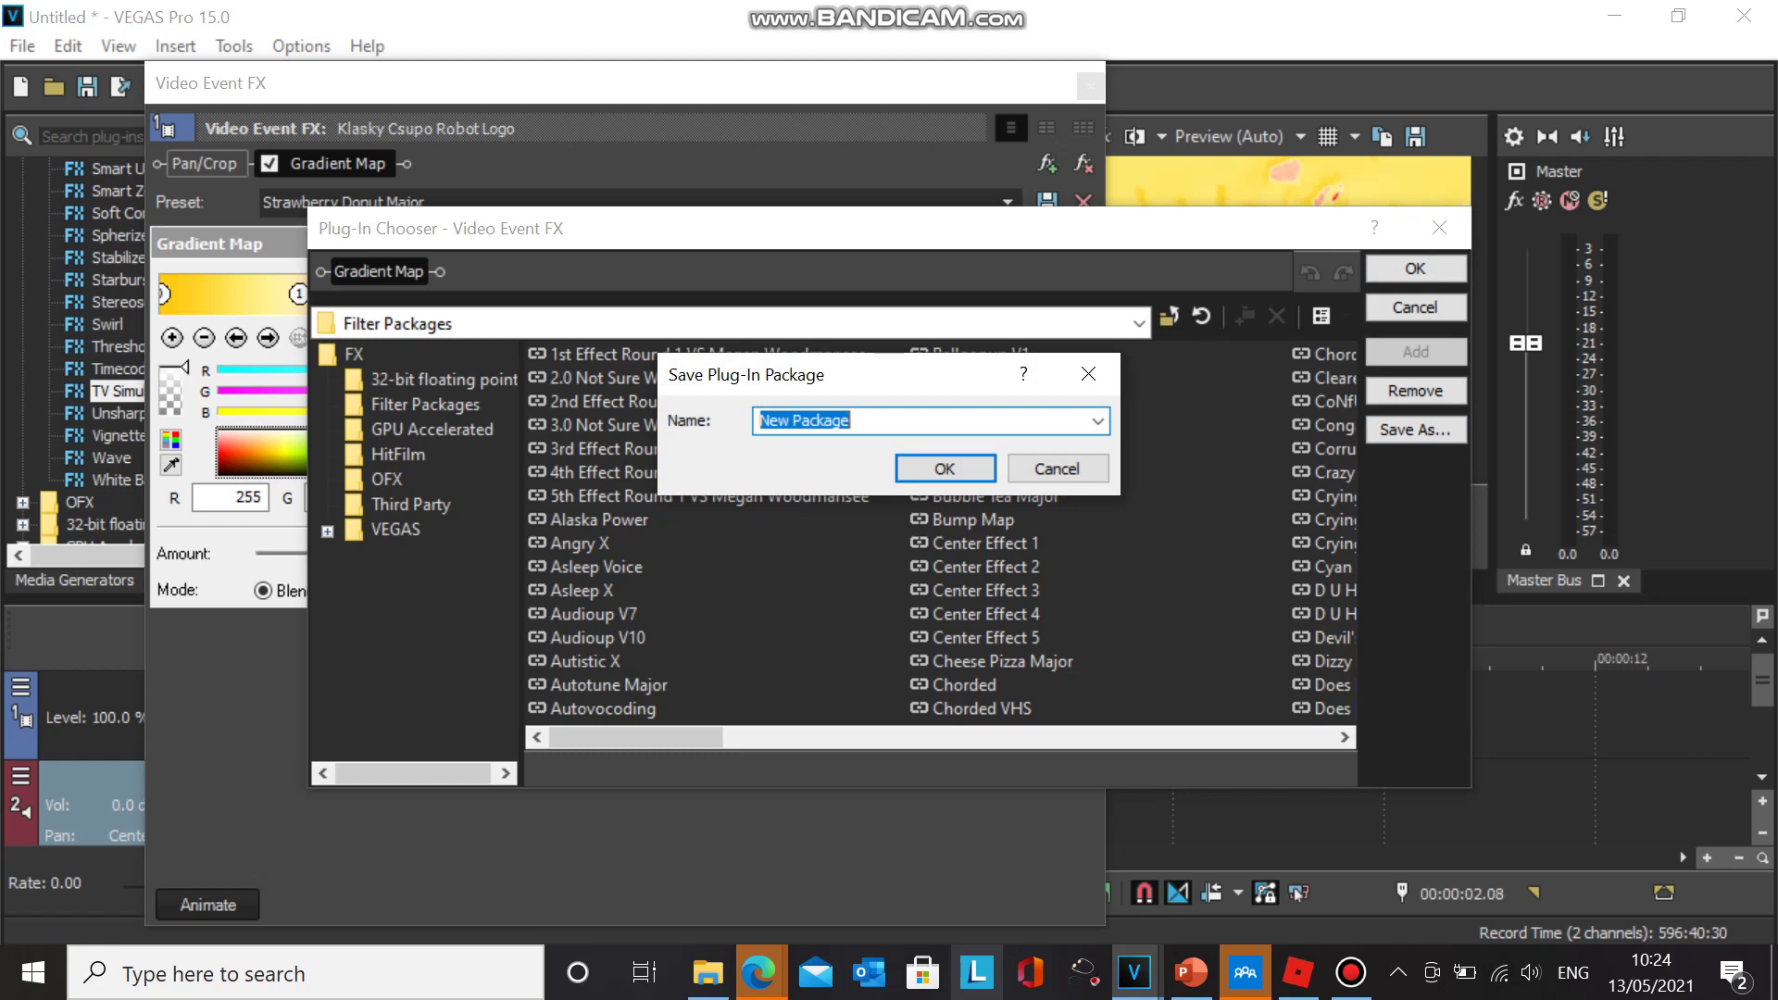
{"action": "type", "text": "St"}
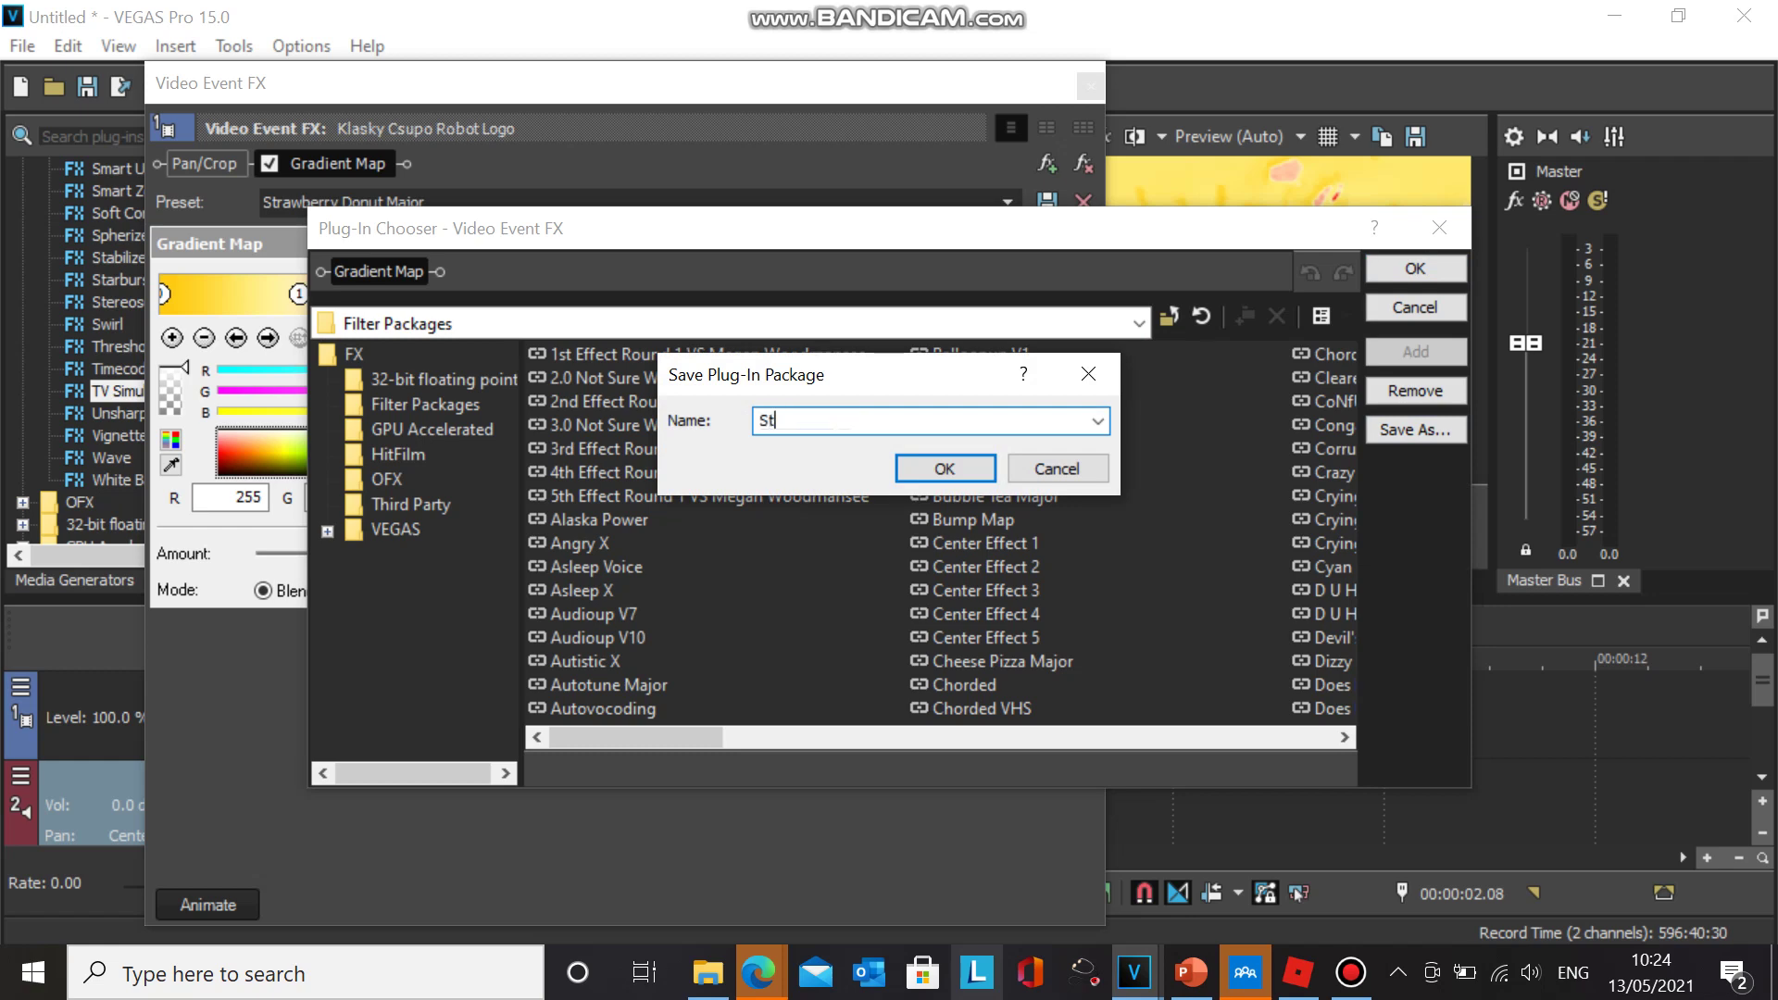
{"action": "type", "text": "rawberry Donut Major"}
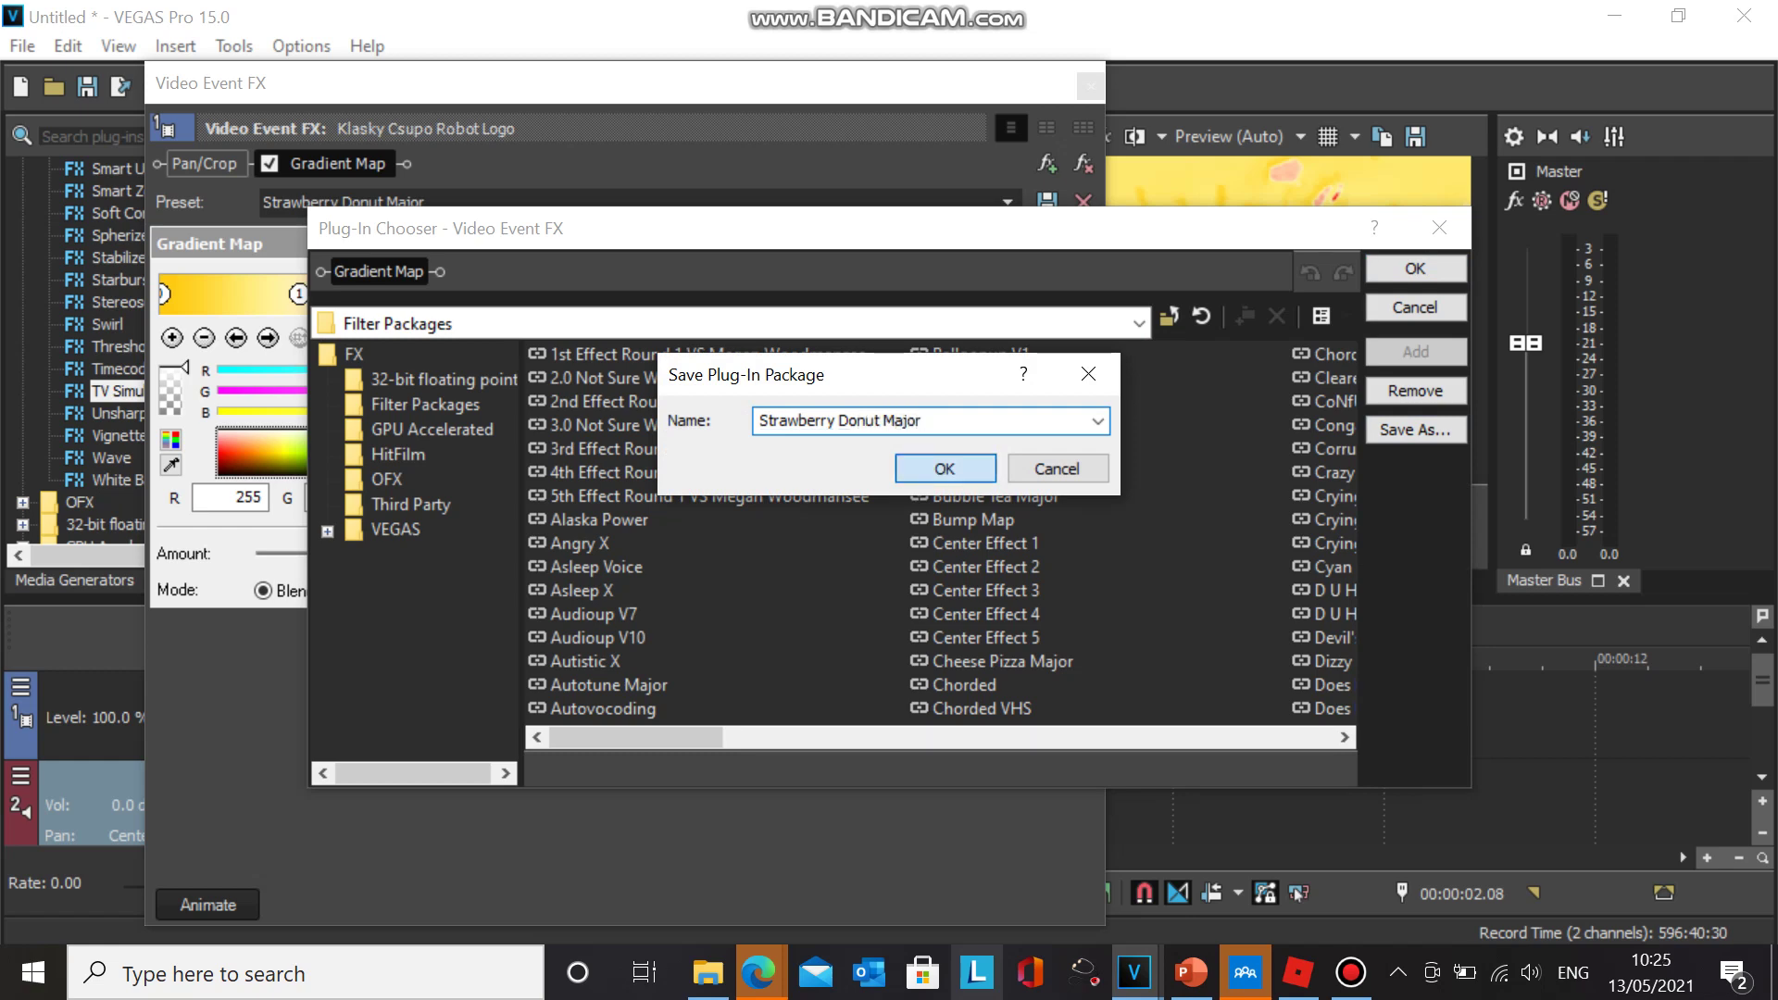
{"action": "key", "text": "Return"}
{"action": "left_click", "coordinate": [1415, 269]}
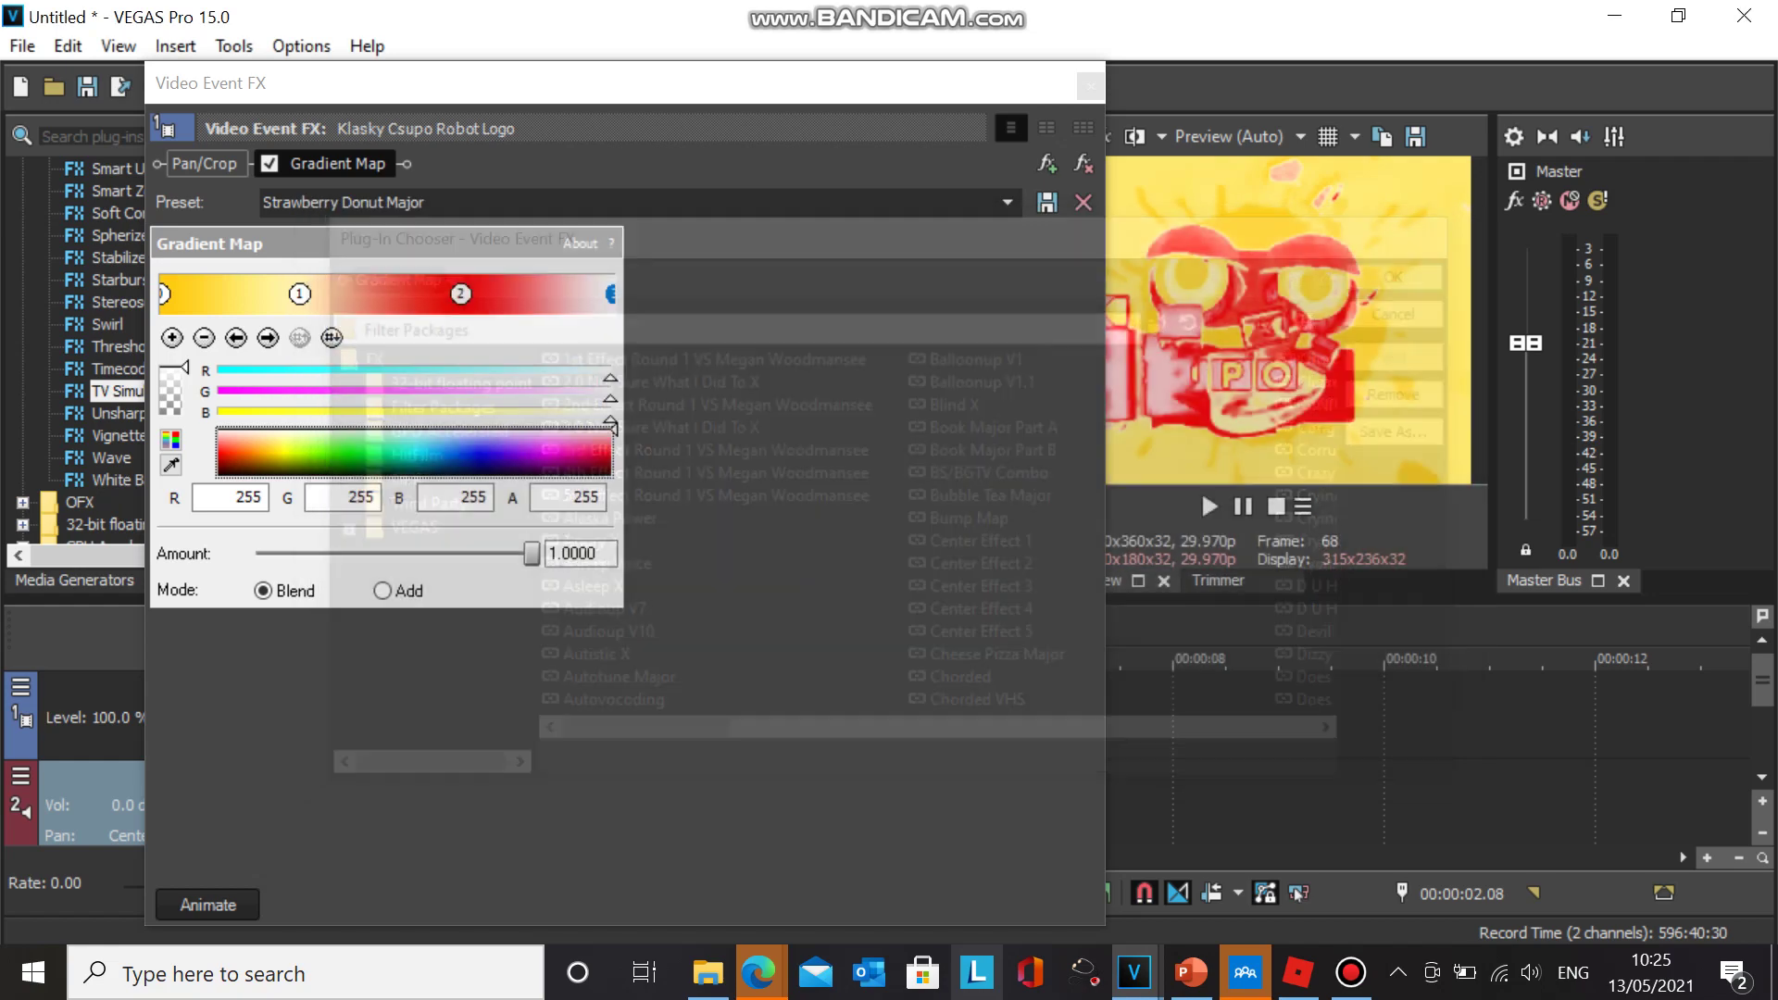
{"action": "left_click", "coordinate": [1351, 972]}
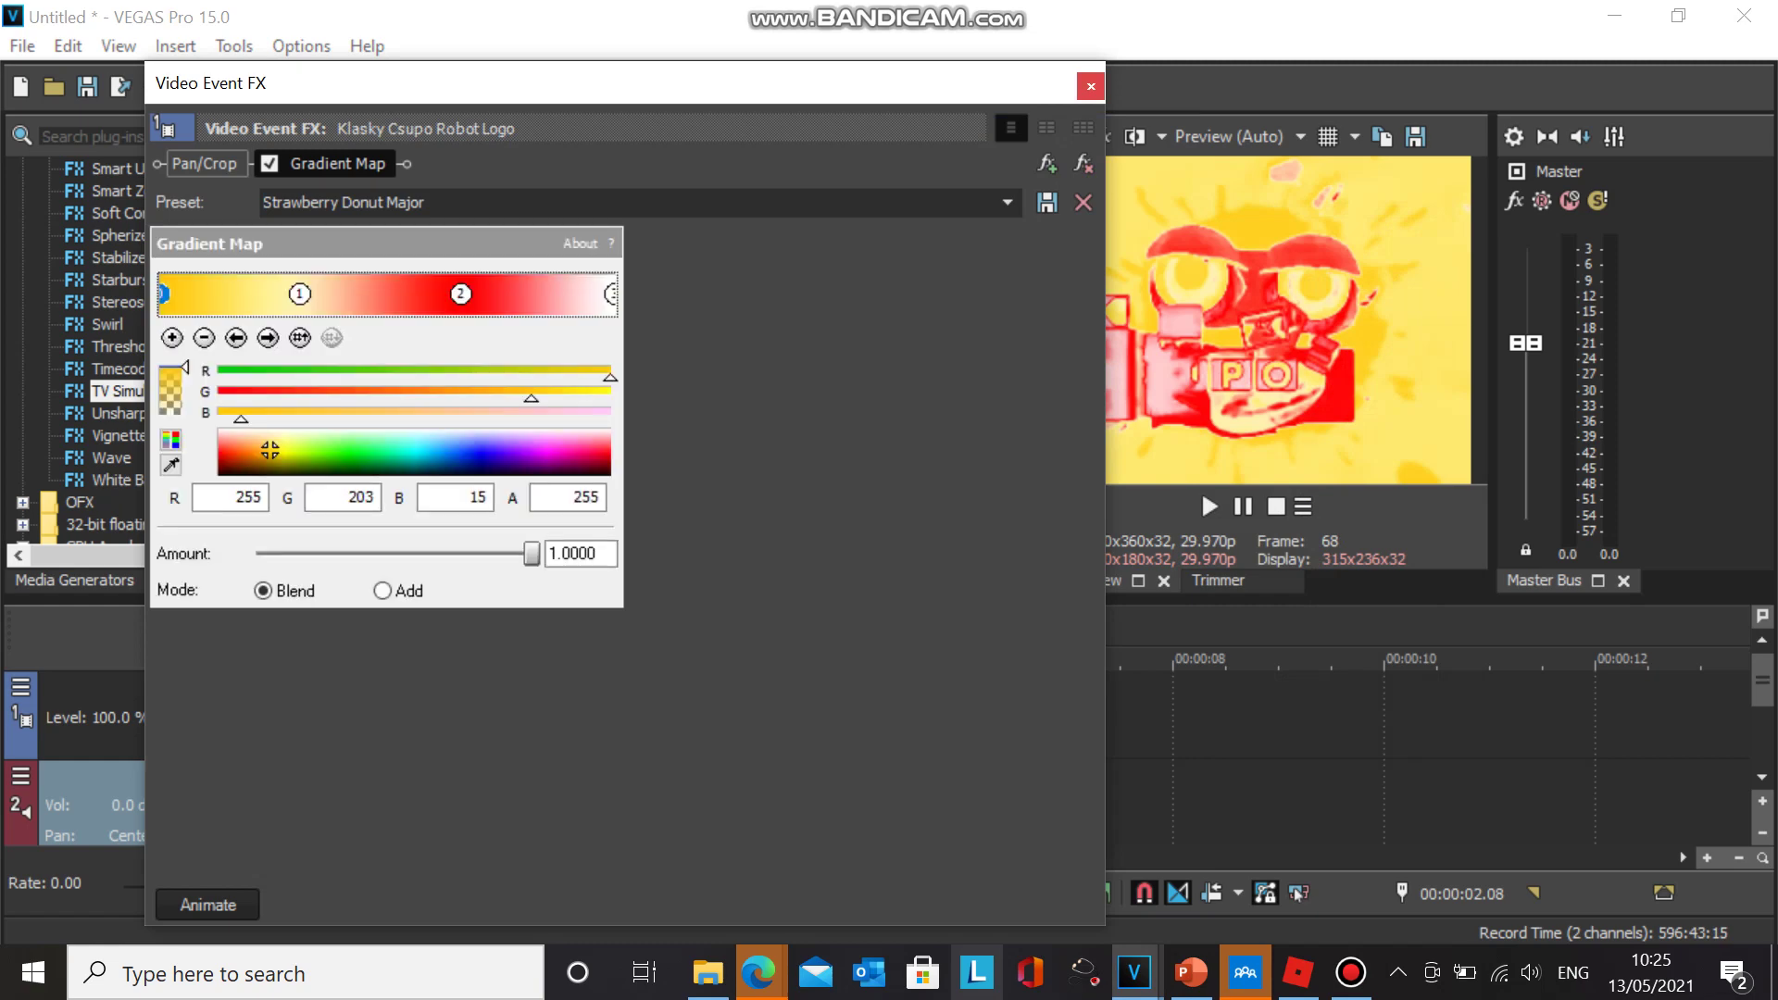
{"action": "left_click", "coordinate": [1091, 86]}
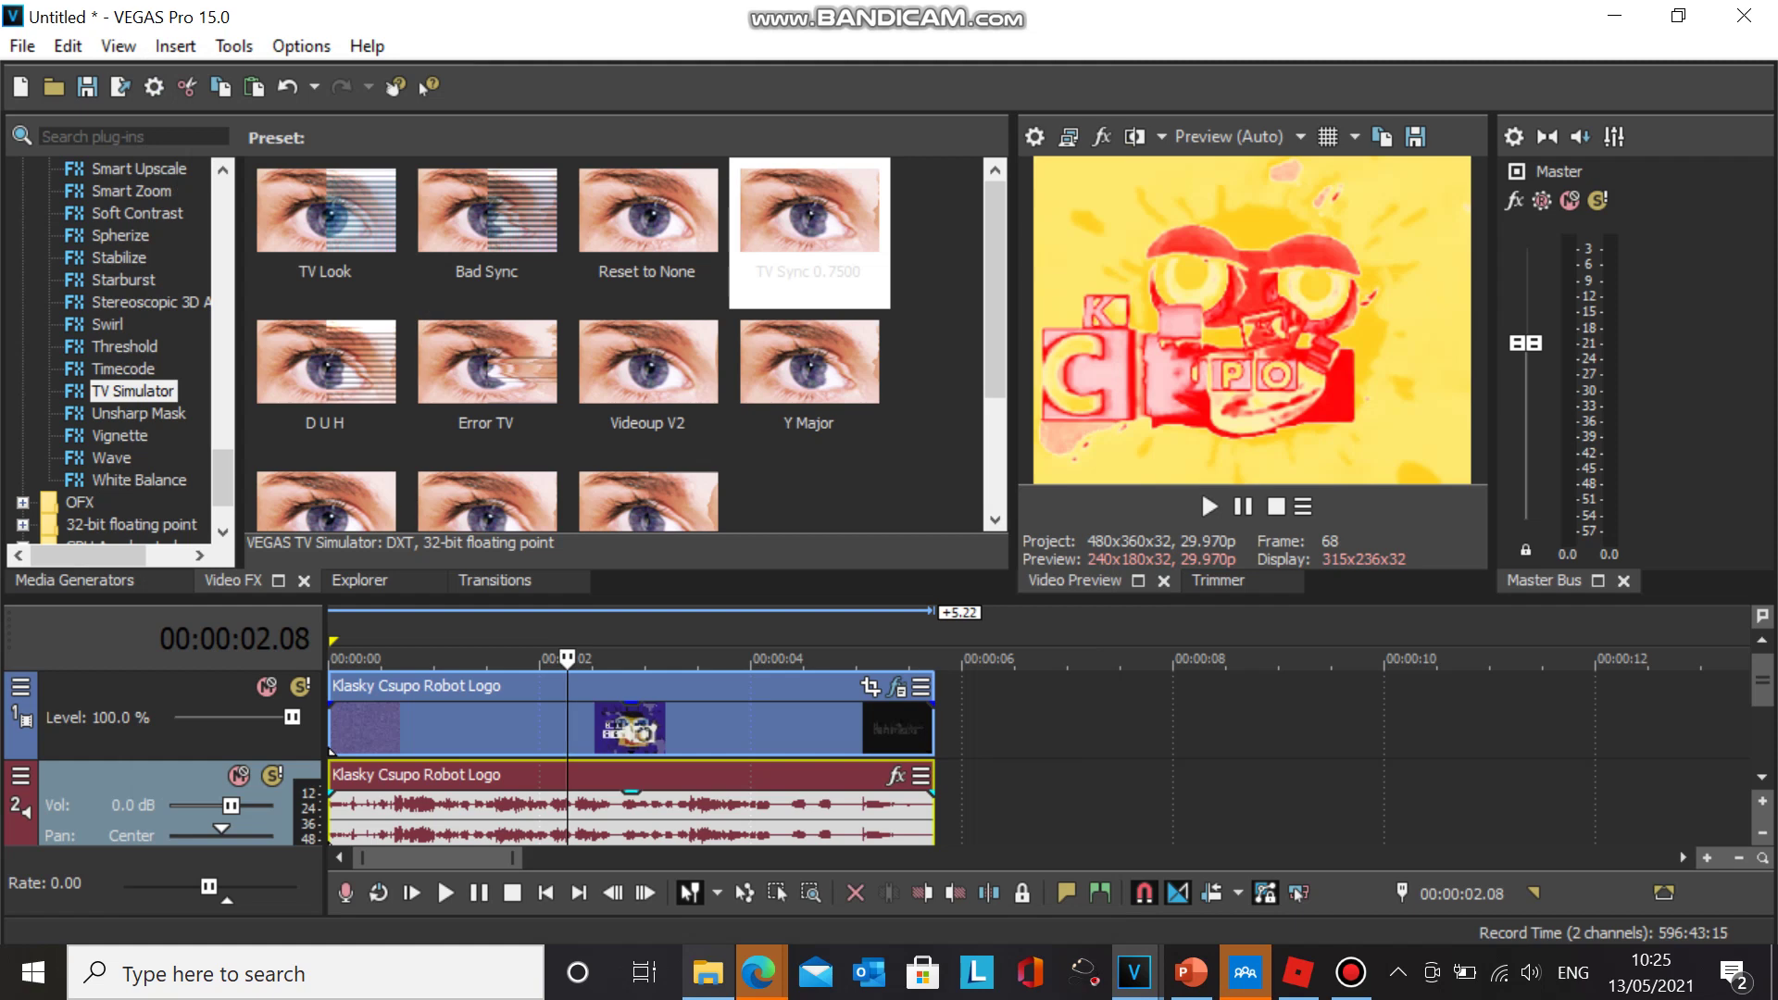
- Pitch-shift the audio clip by -9 using the élastique method with the Soloist (Monophonic) stretch attribute
{"action": "right_click", "coordinate": [735, 806]}
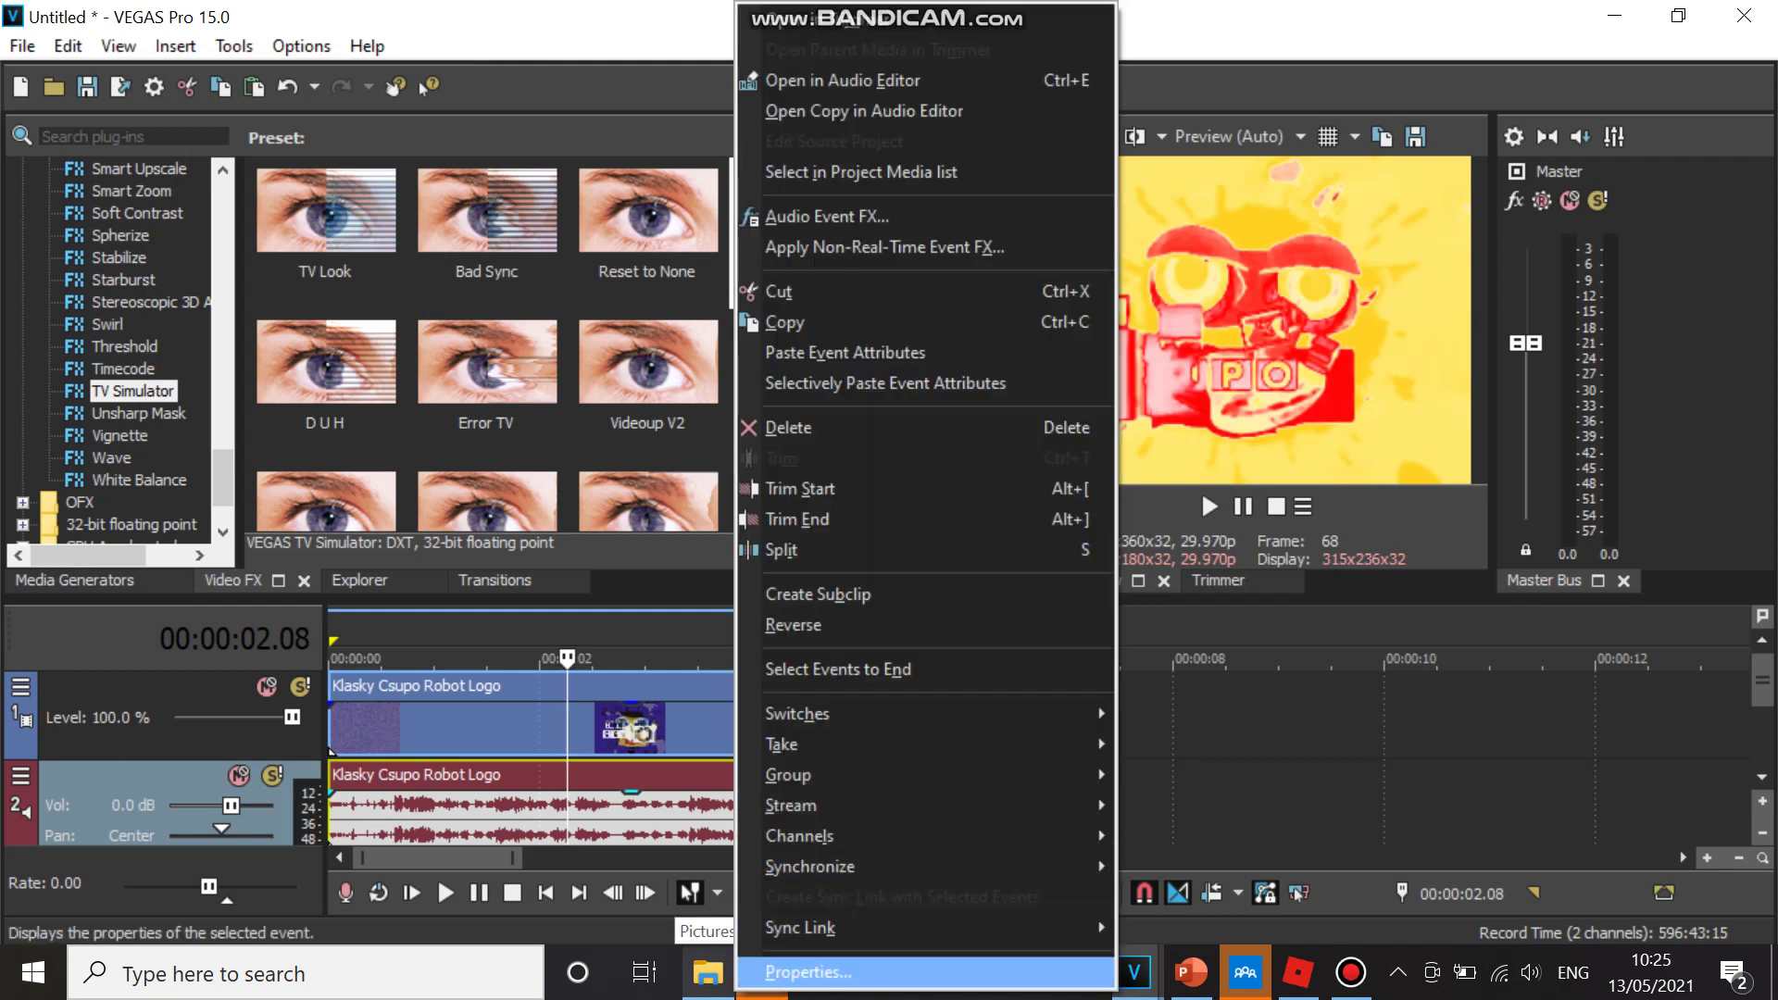
{"action": "left_click", "coordinate": [807, 972]}
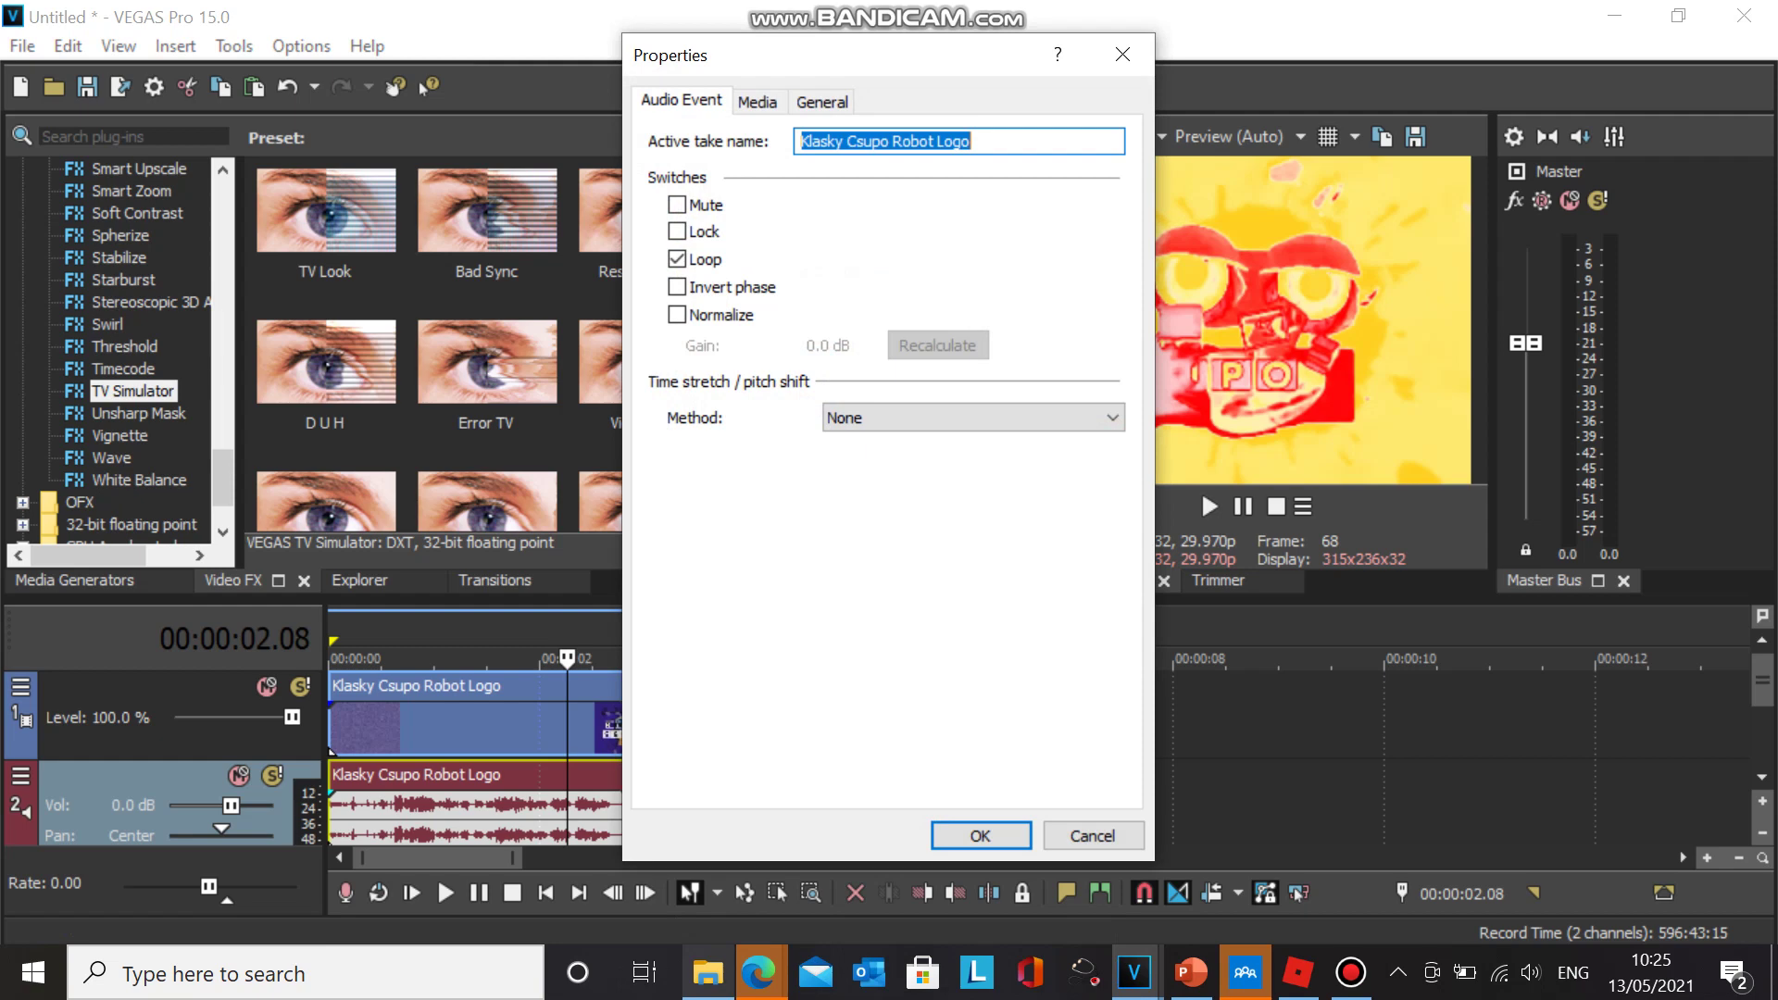
{"action": "left_click", "coordinate": [973, 418]}
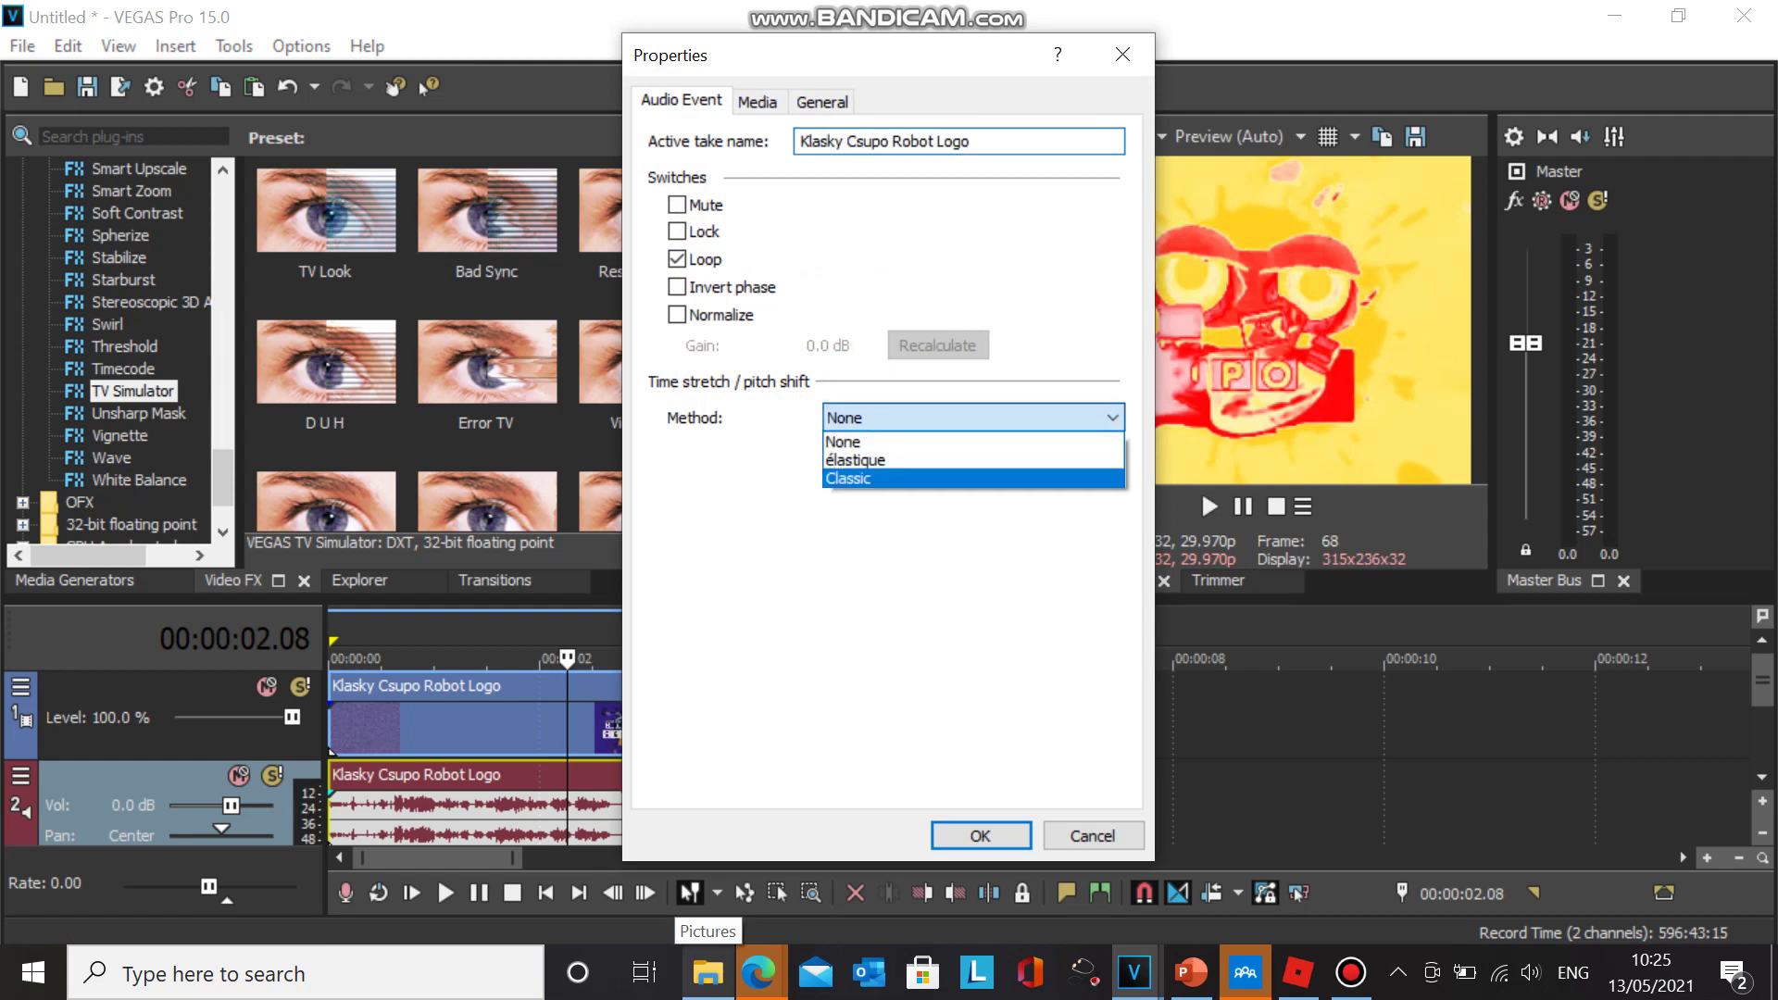
{"action": "left_click", "coordinate": [973, 461]}
{"action": "key", "text": "Return"}
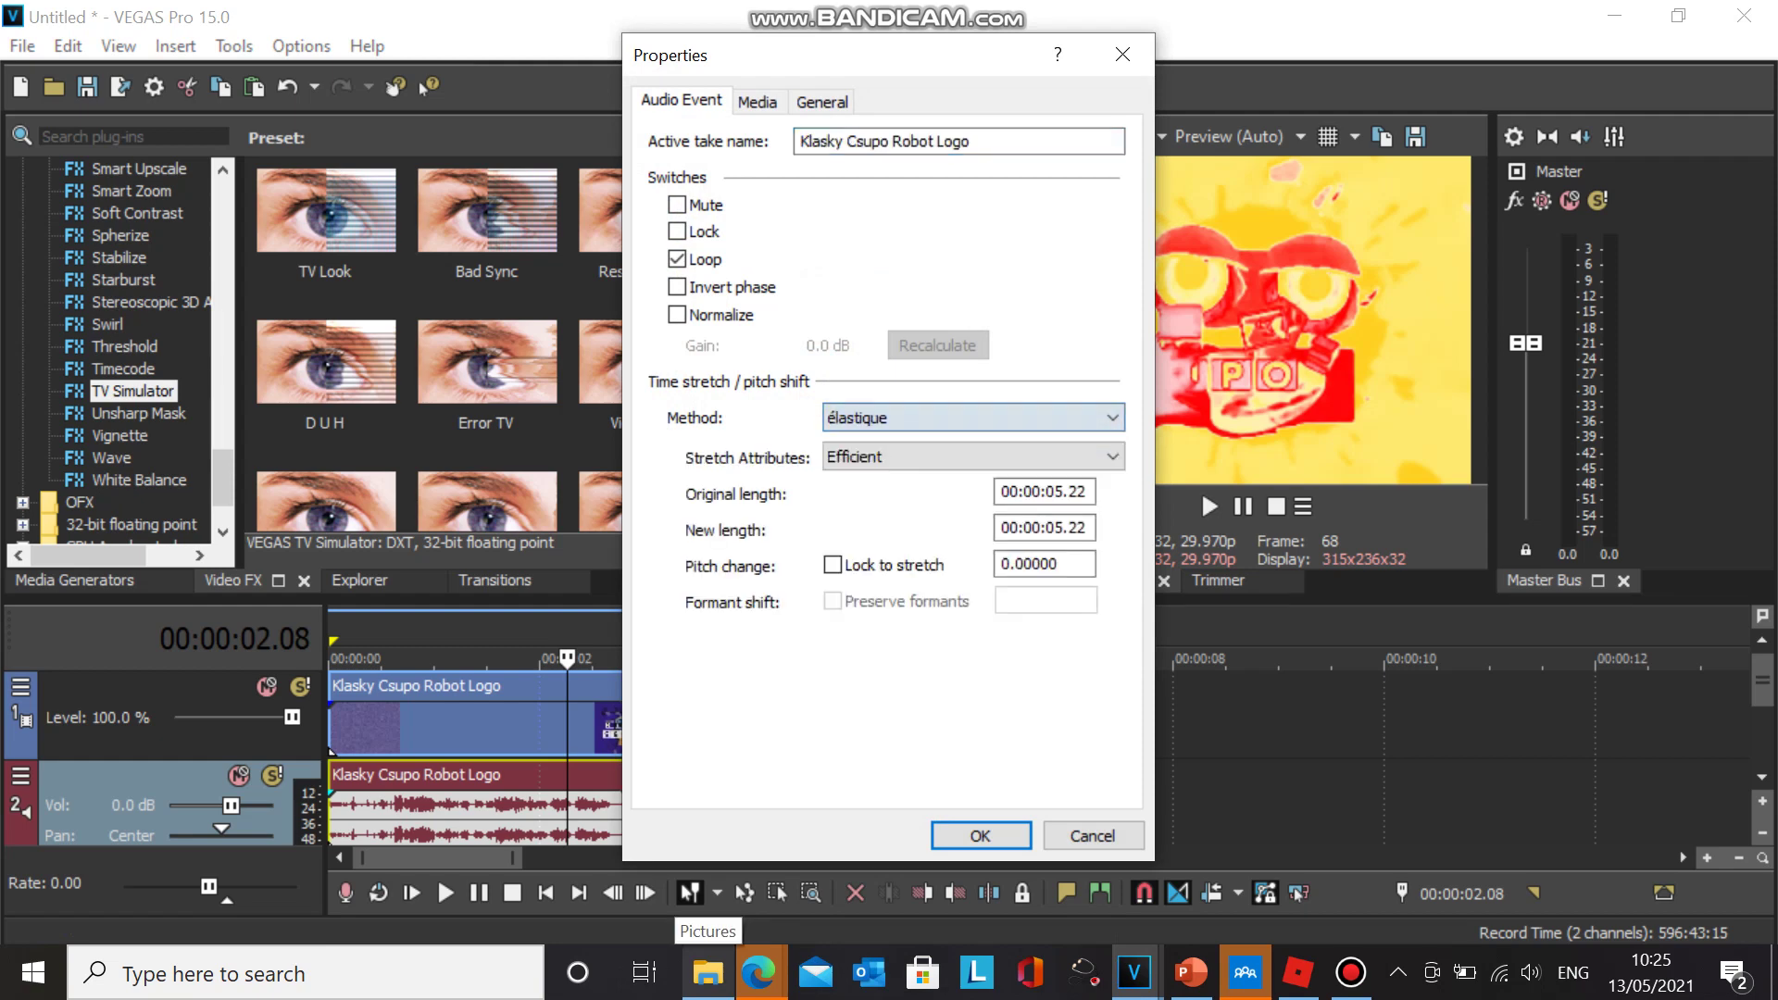
{"action": "left_click_drag", "start_coordinate": [1001, 564], "coordinate": [1017, 564]}
{"action": "type", "text": "-9"}
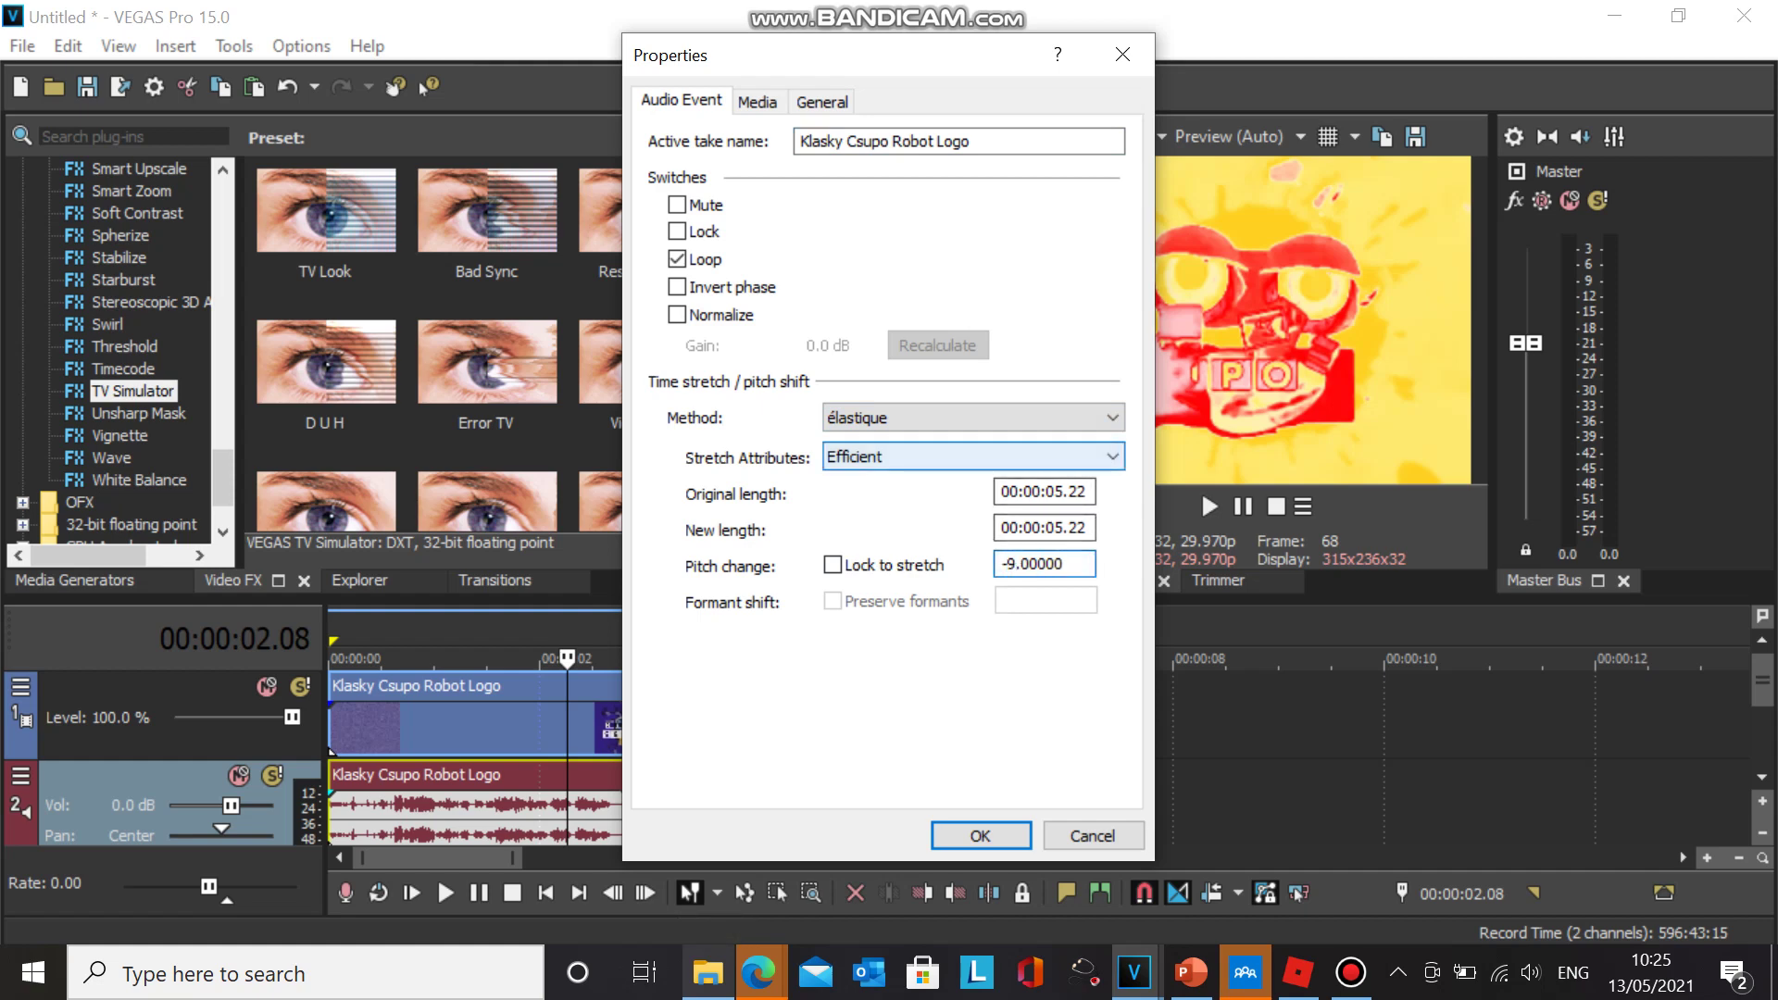
{"action": "left_click", "coordinate": [973, 455]}
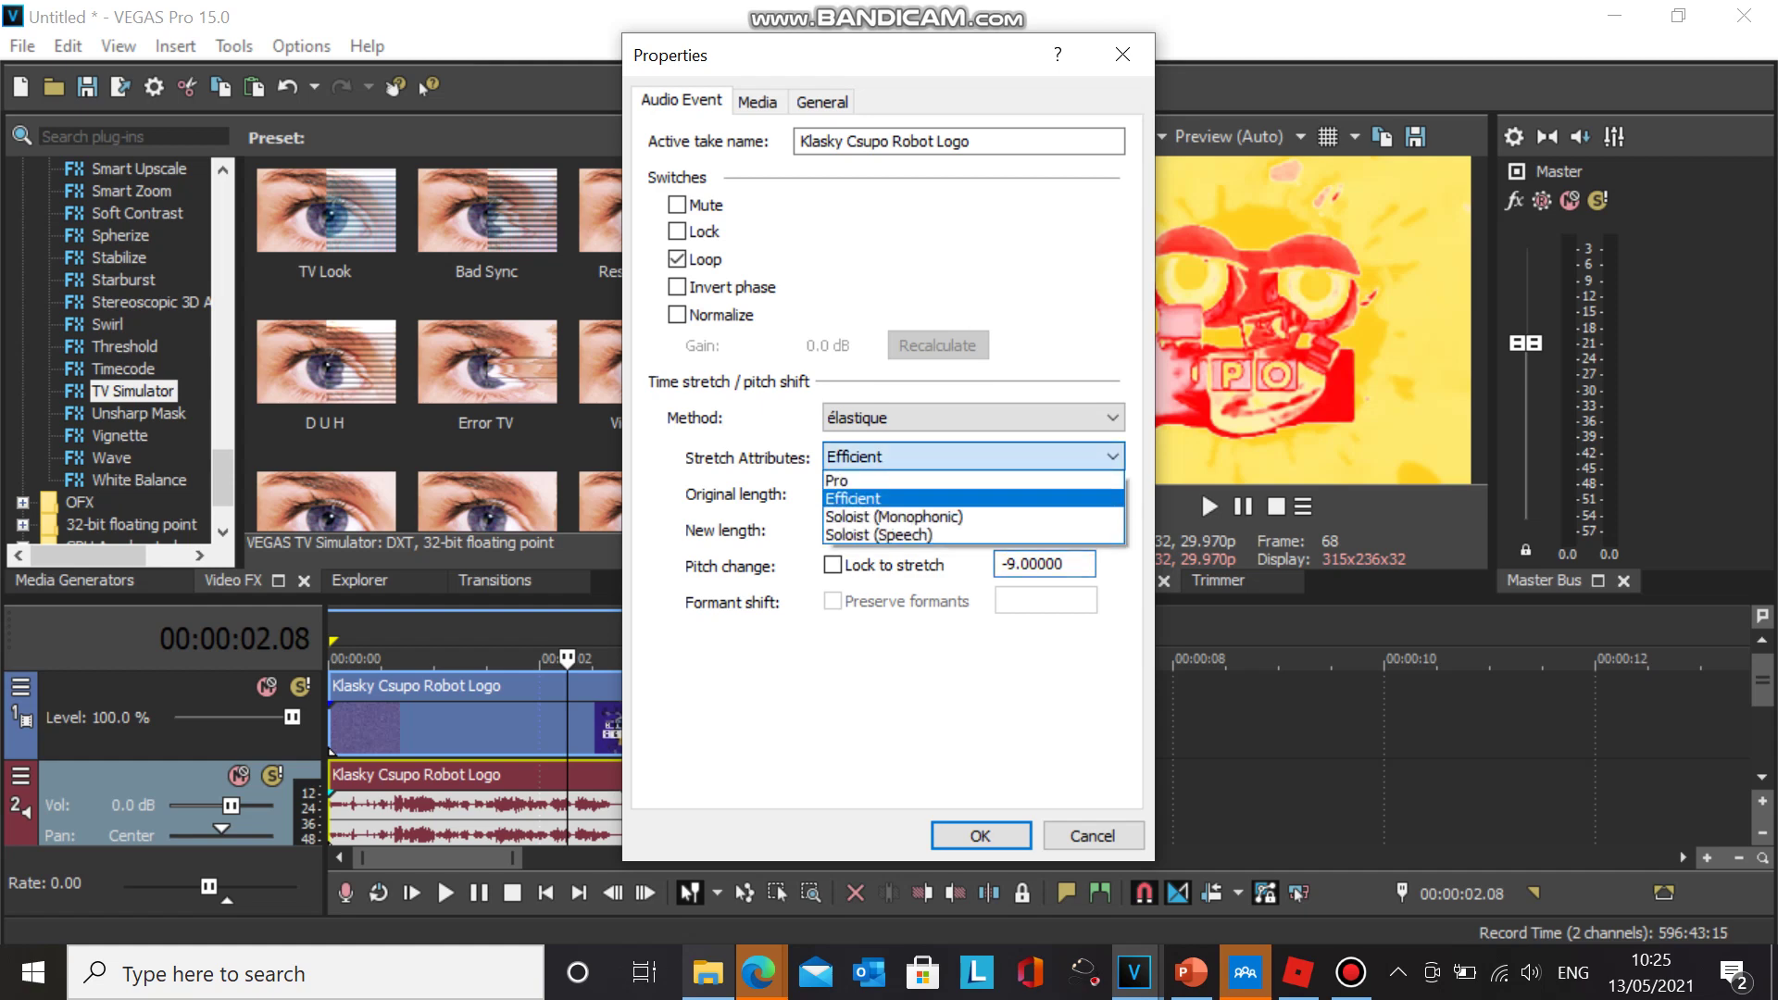
{"action": "key", "text": "Return"}
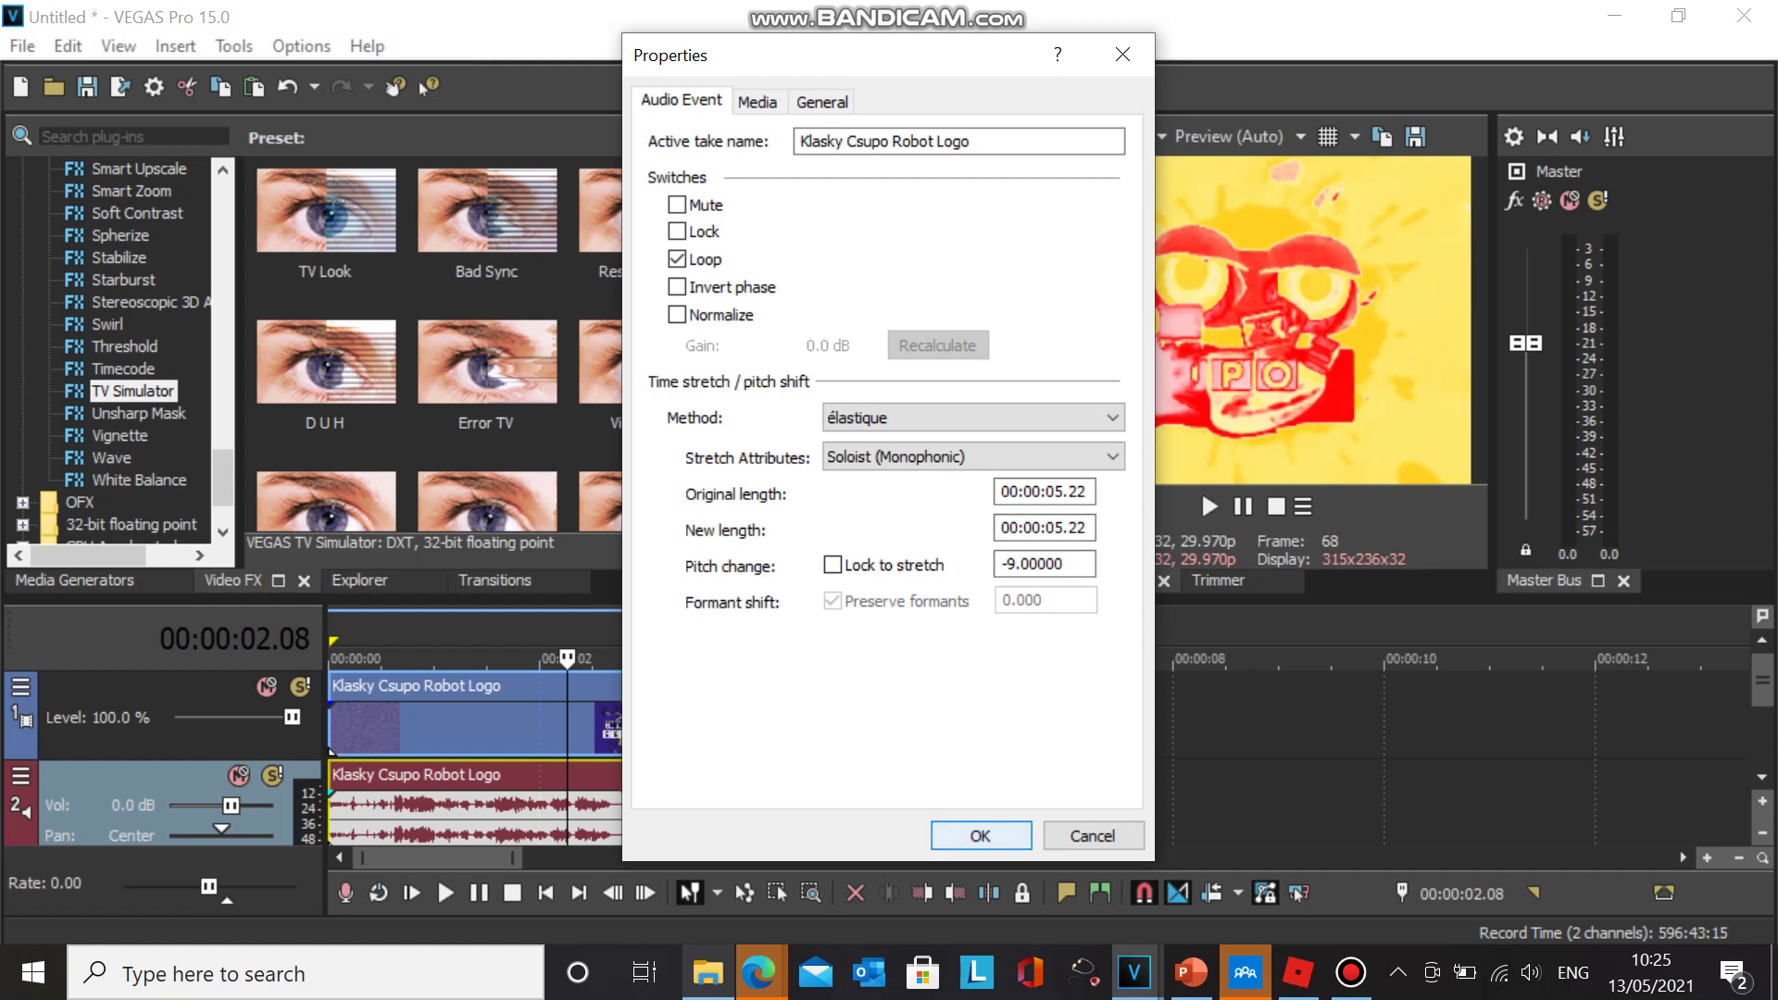
{"action": "key", "text": "Return"}
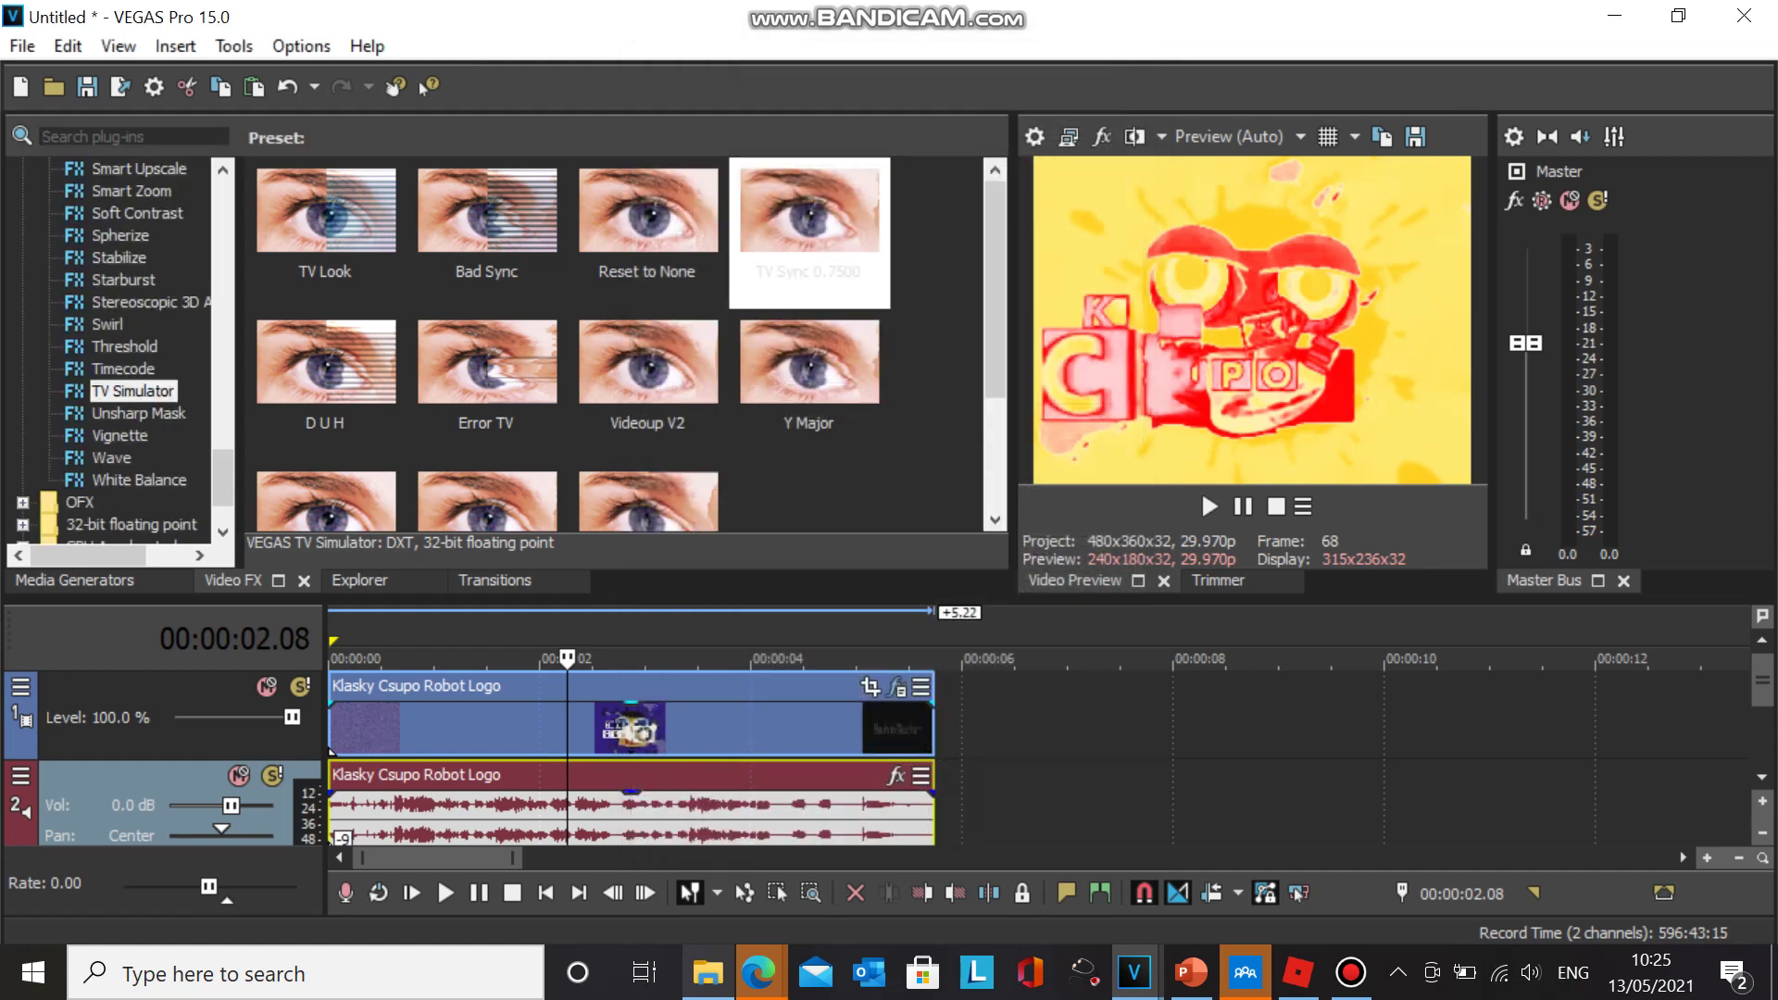
- Play the clip from the beginning to preview the recoloured video and pitched audio
{"action": "left_click", "coordinate": [331, 729]}
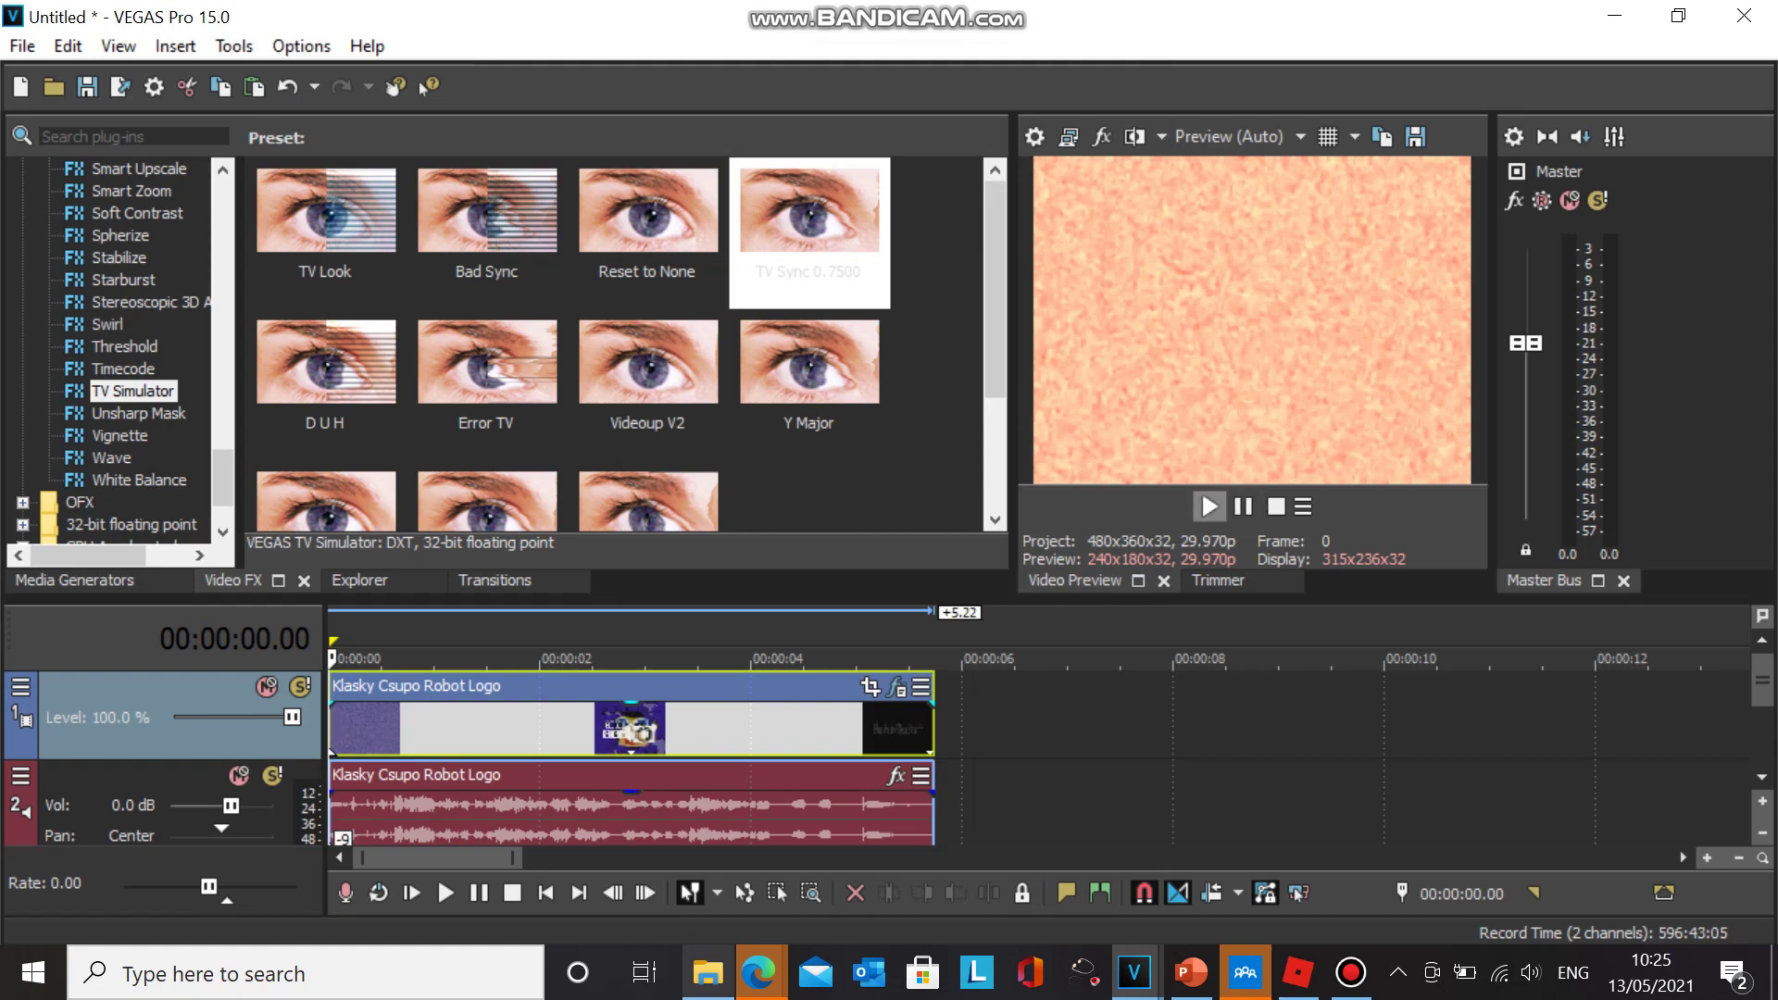
{"action": "left_click", "coordinate": [1209, 506]}
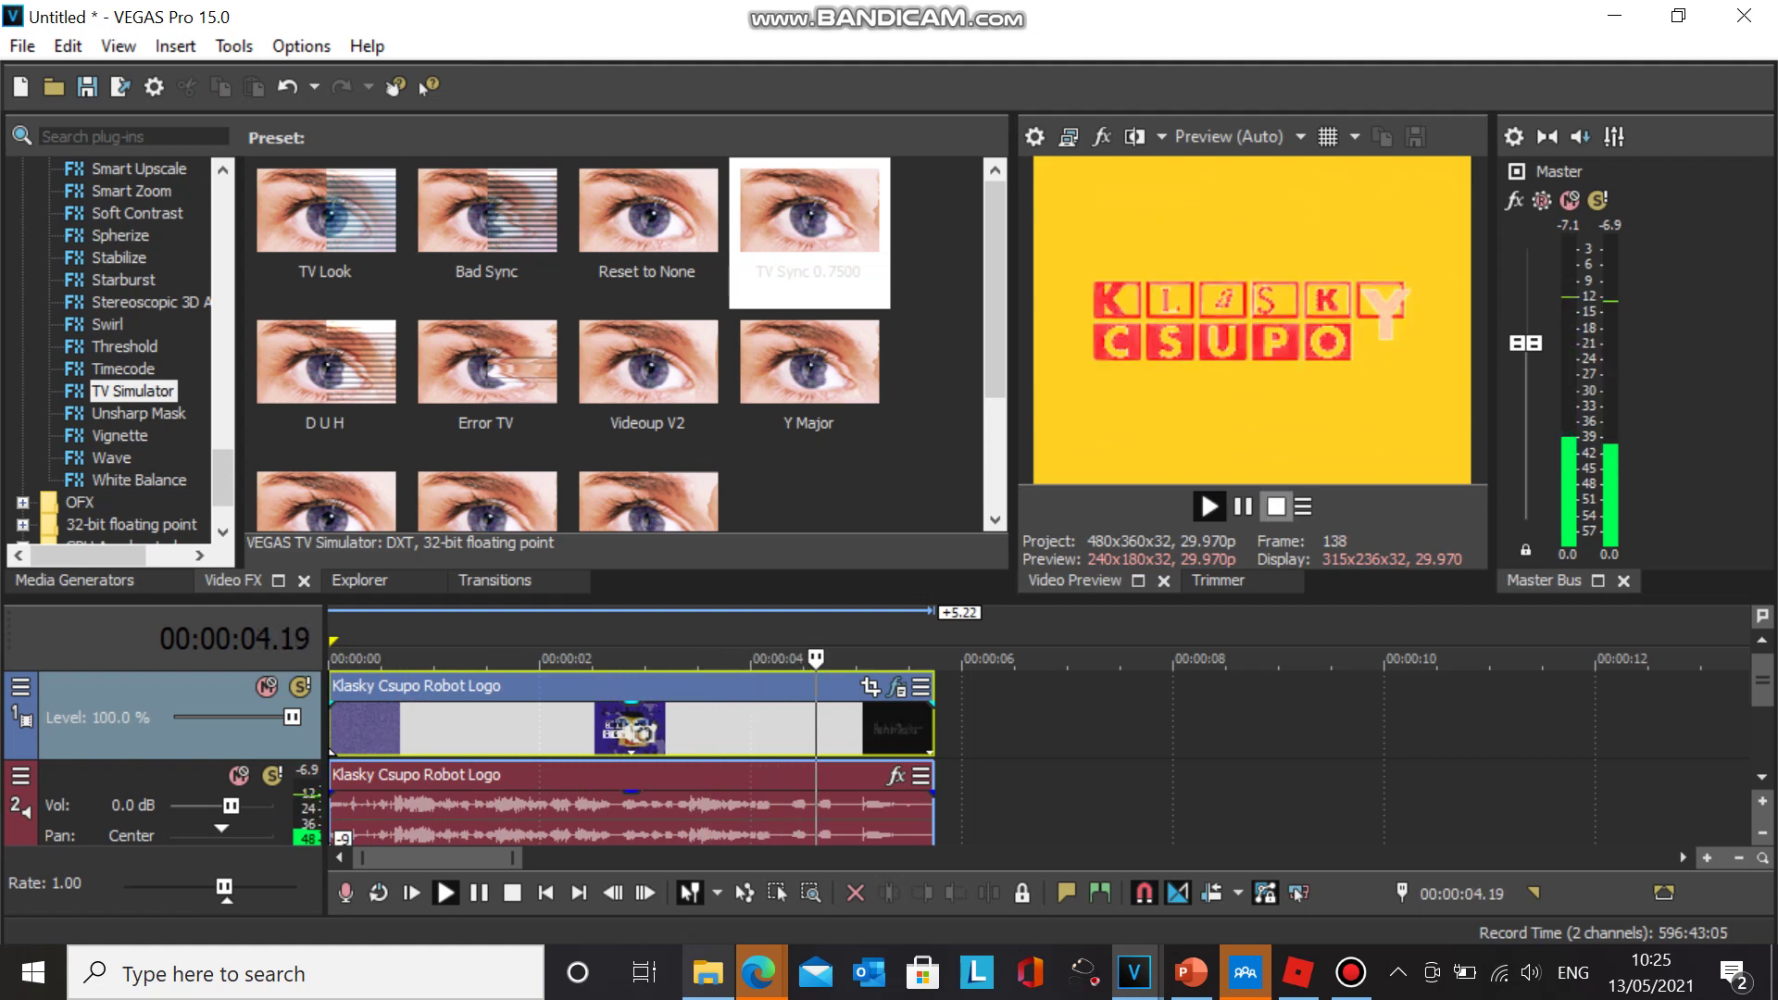
{"action": "left_click", "coordinate": [1277, 505]}
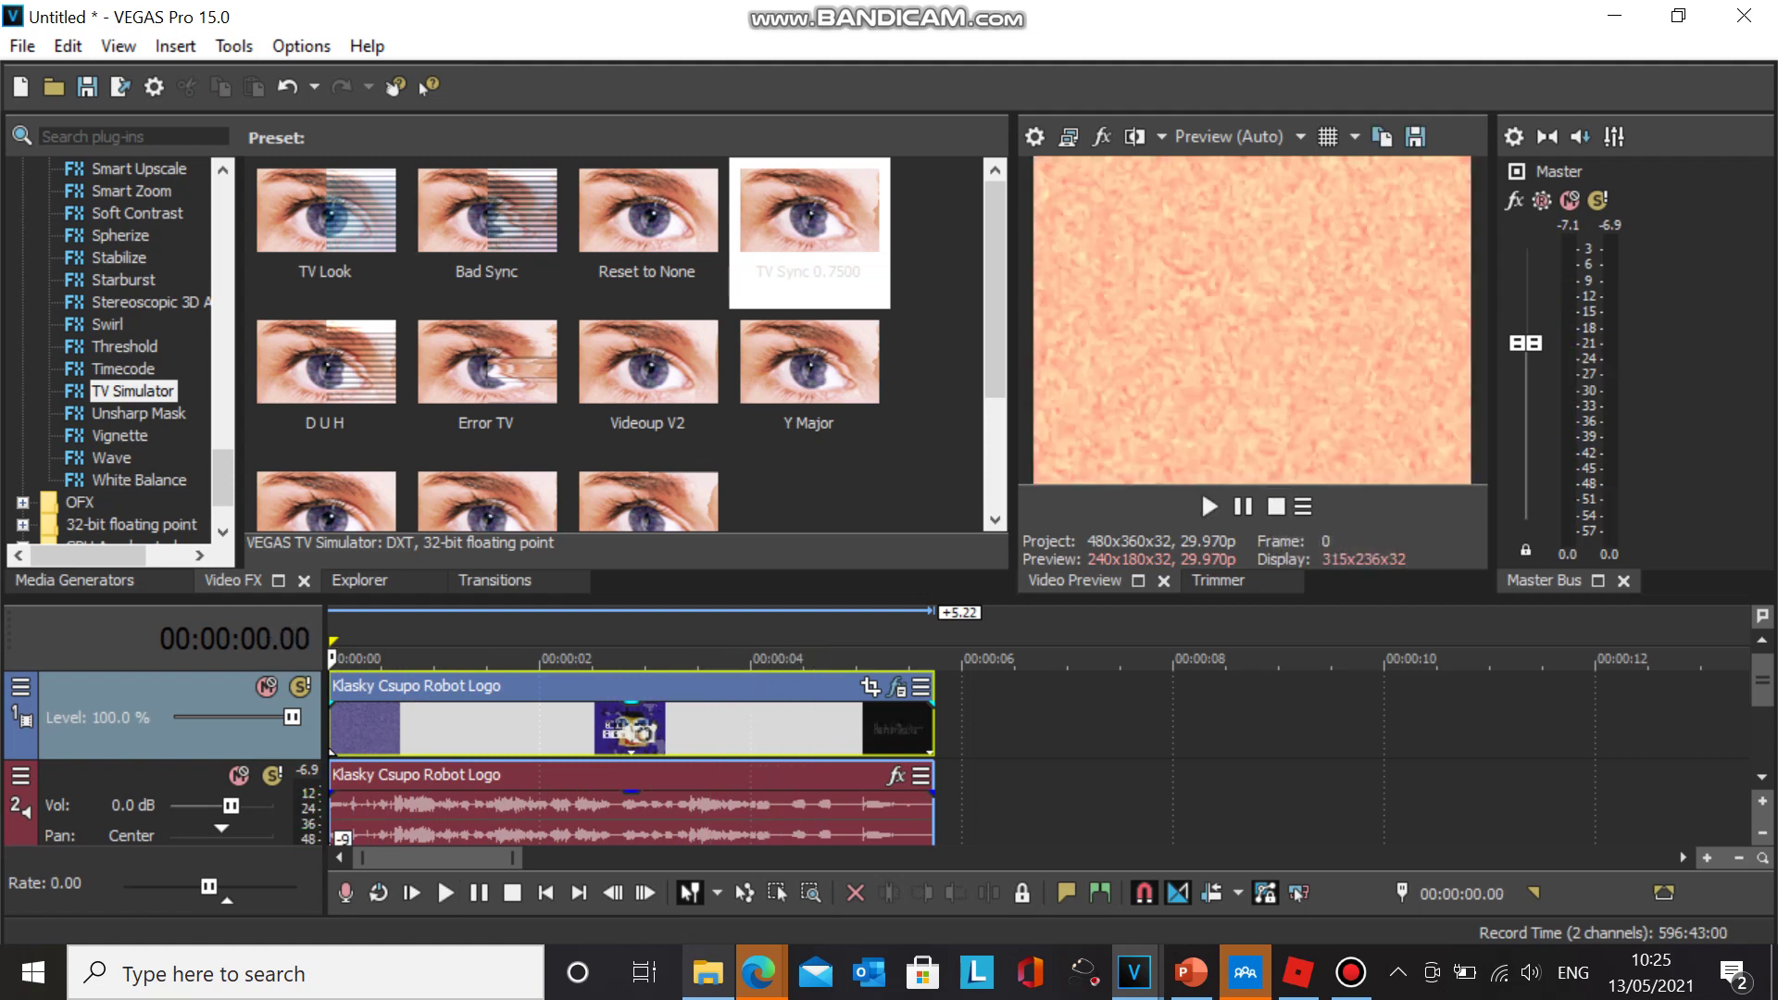
- Select the Klasky Csupo Robot Logo audio clip and bring up its available commands
{"action": "left_click", "coordinate": [895, 775]}
{"action": "right_click", "coordinate": [919, 810]}
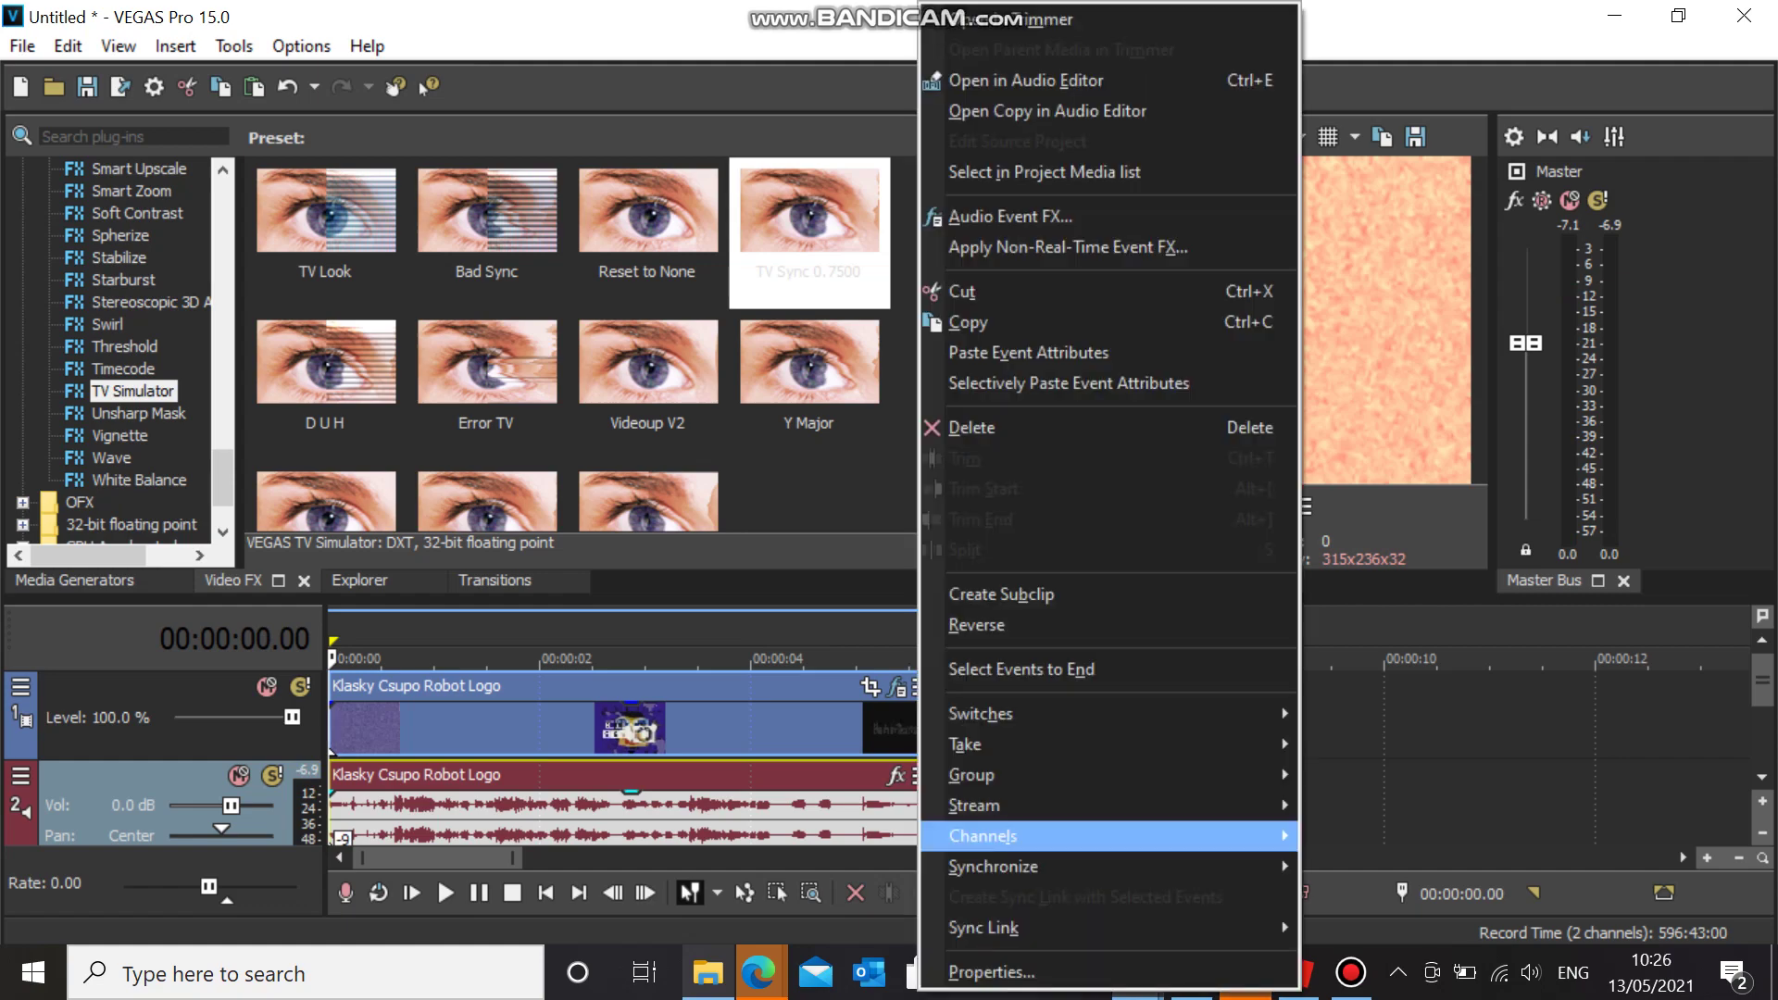